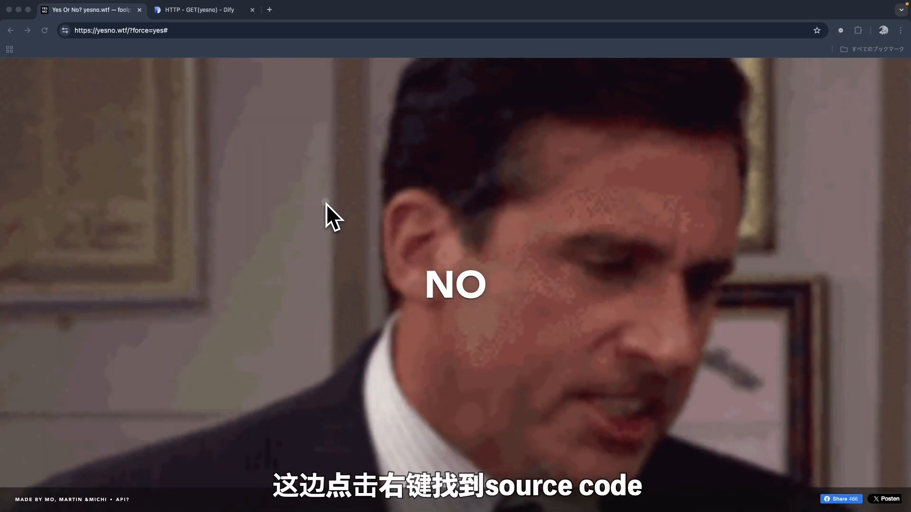
# Step: View the yesno.wtf page source in a new tab, then return and select the page URL
pyautogui.rightClick(326, 201)
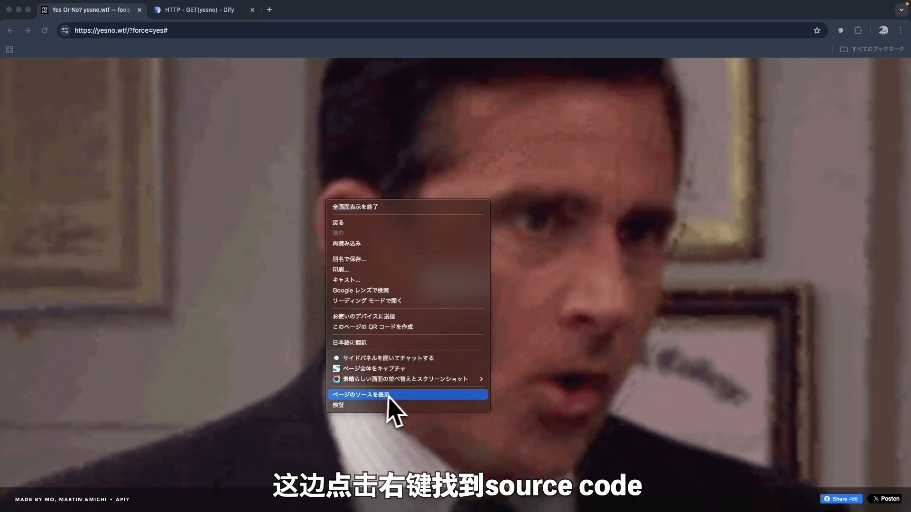
pyautogui.click(392, 395)
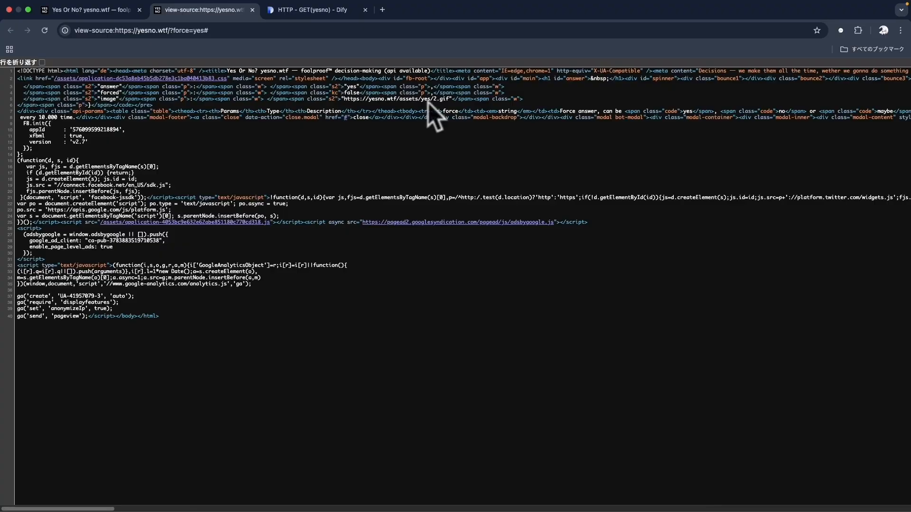
pyautogui.click(95, 10)
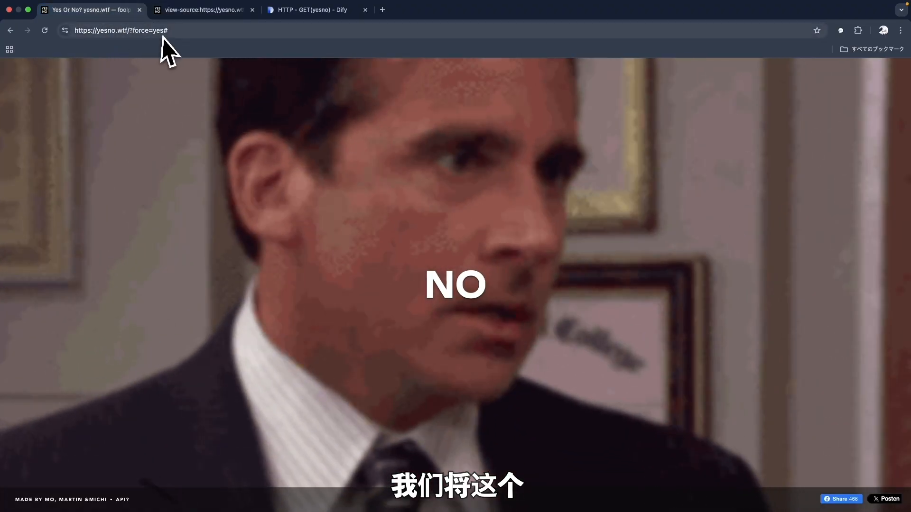
pyautogui.click(198, 32)
pyautogui.click(198, 32)
pyautogui.moveTo(130, 31); pyautogui.dragTo(80, 31)
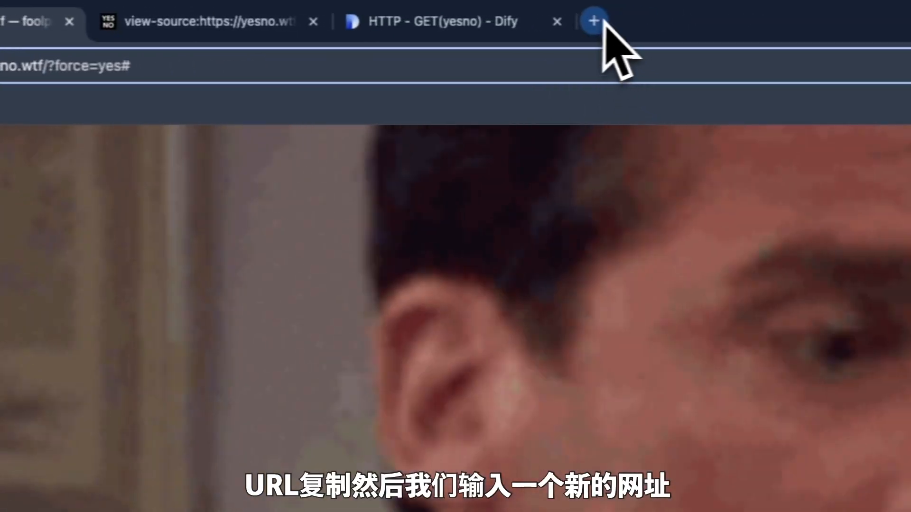
pyautogui.click(603, 21)
pyautogui.write('https://yesno.wtf/')
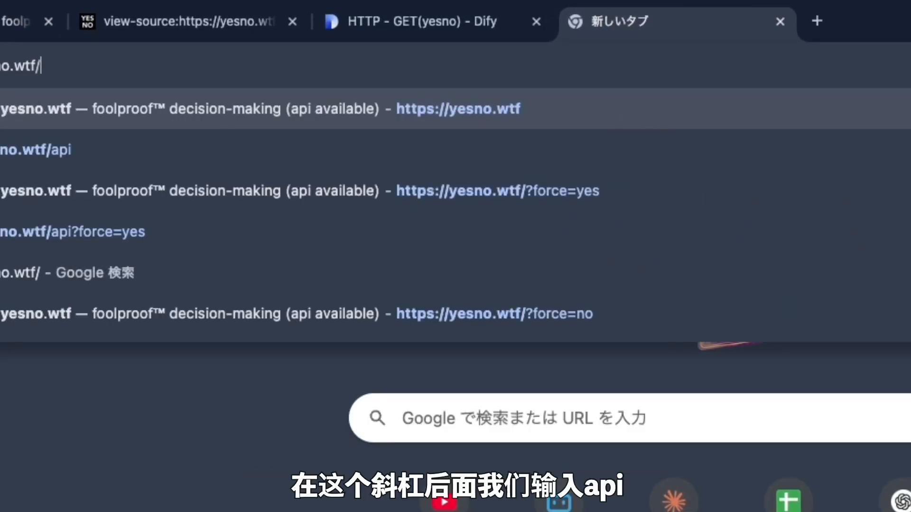
pyautogui.write('api')
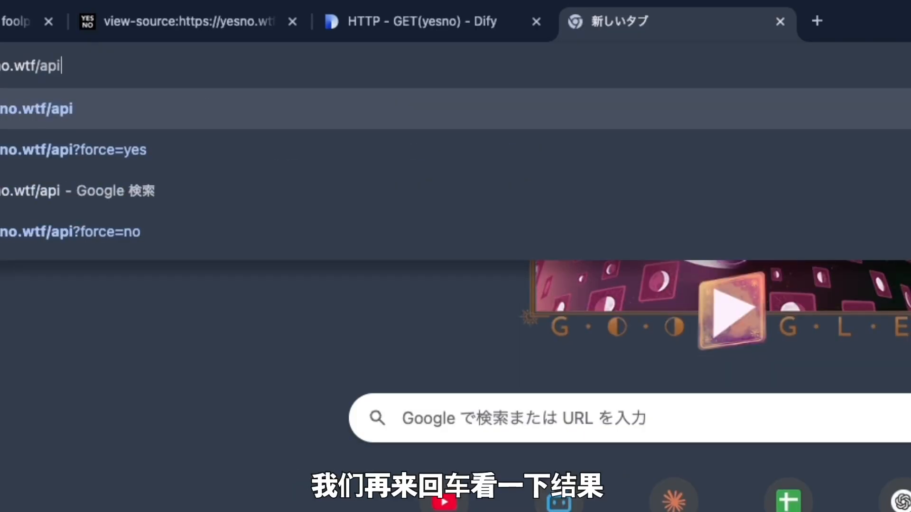
pyautogui.press('Return')
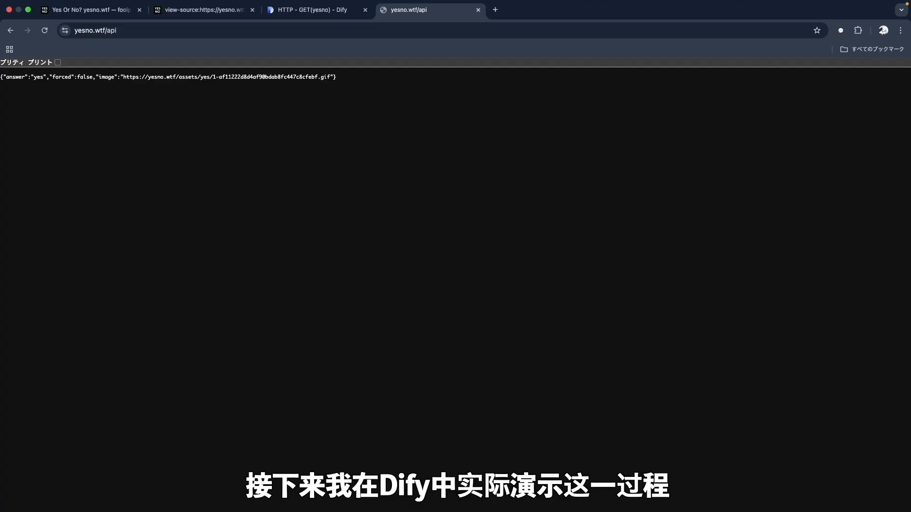
pyautogui.click(322, 15)
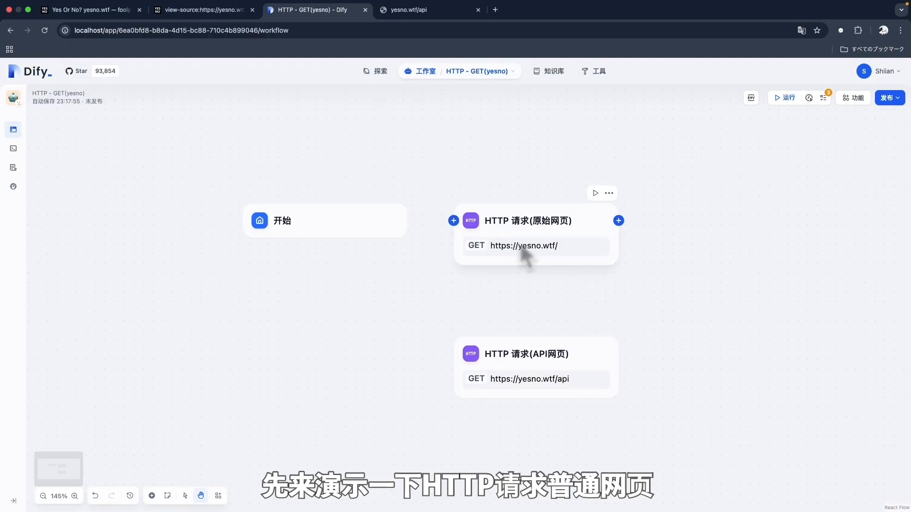
# Step: Check the yesno.wtf/ request node, keeping its method as GET and reviewing the URL
pyautogui.click(542, 241)
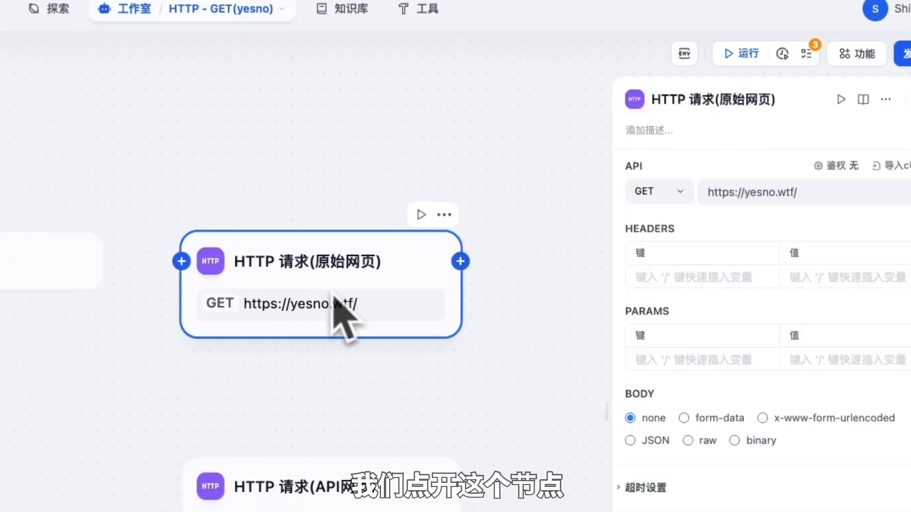
pyautogui.click(663, 195)
pyautogui.click(676, 221)
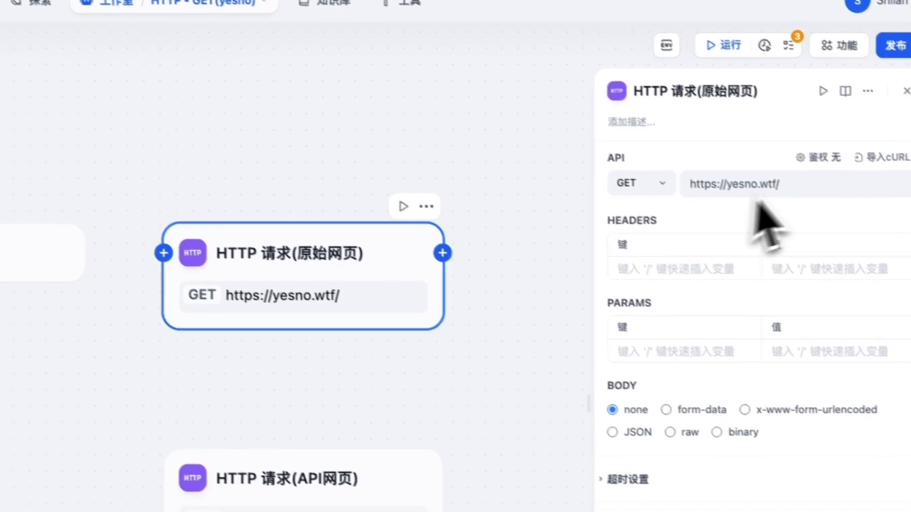
pyautogui.click(816, 186)
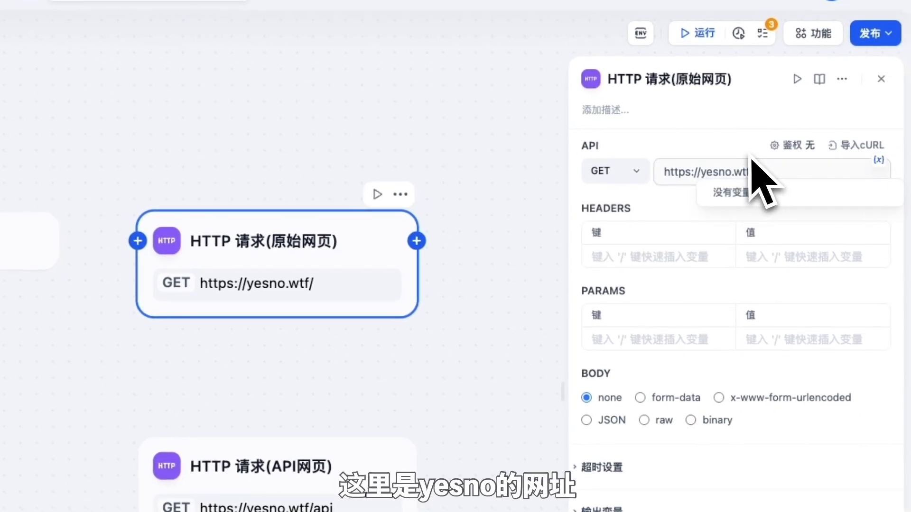
# Step: Test-run the node and read the status 200 HTML response body
pyautogui.click(797, 79)
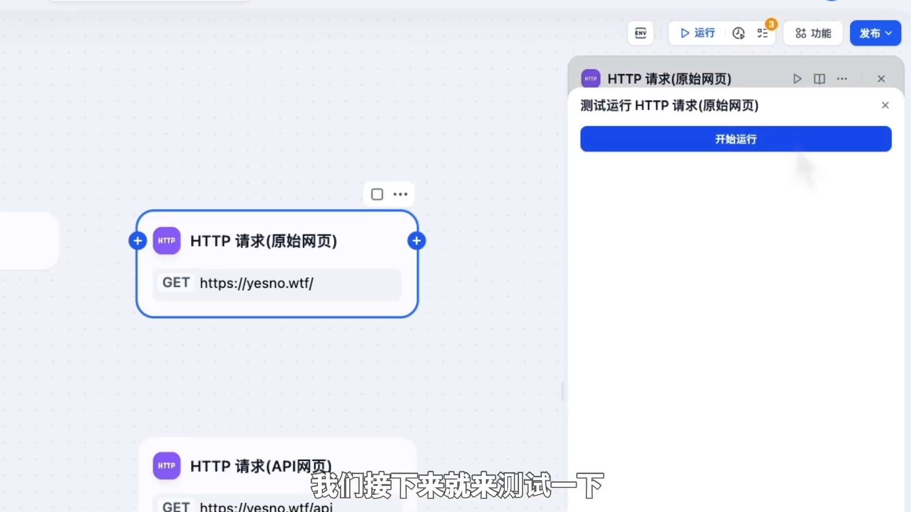
pyautogui.click(800, 144)
pyautogui.click(891, 463)
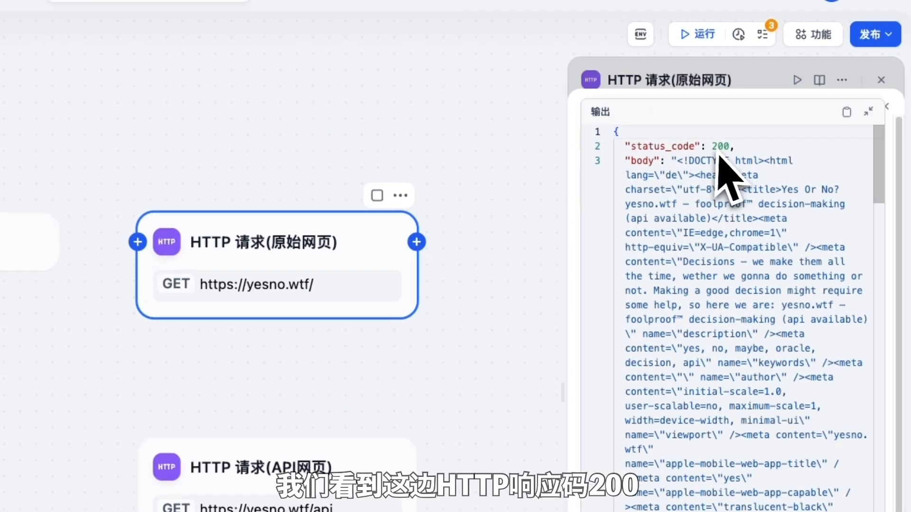
pyautogui.click(717, 146)
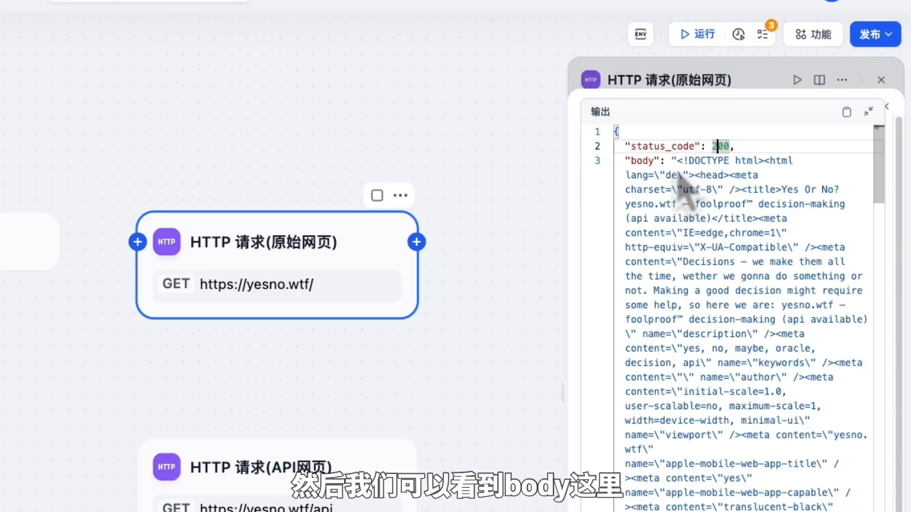
pyautogui.scroll(-10, 721, 285)
pyautogui.scroll(-20, 747, 318)
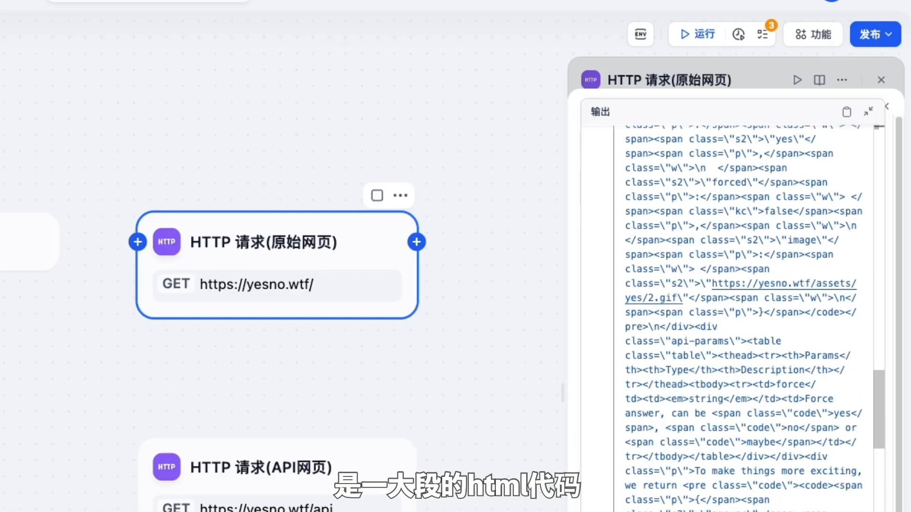
pyautogui.scroll(20, 725, 308)
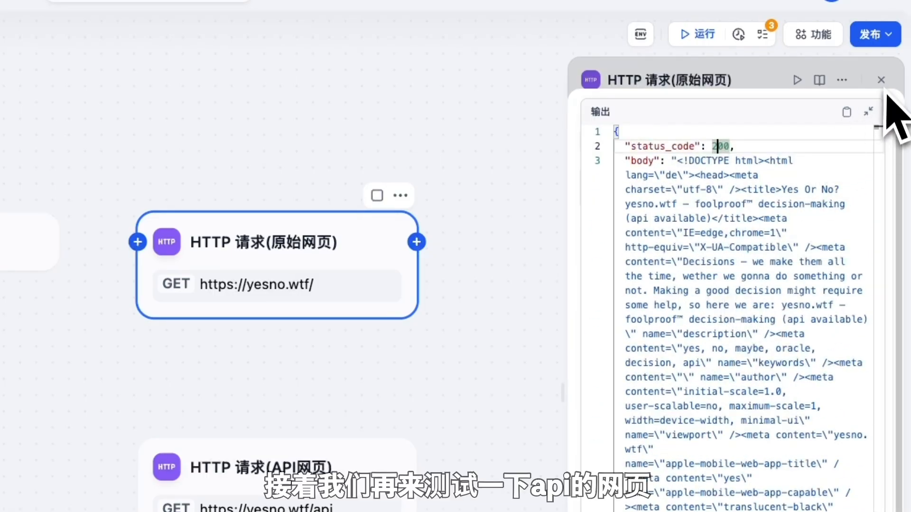
pyautogui.click(869, 111)
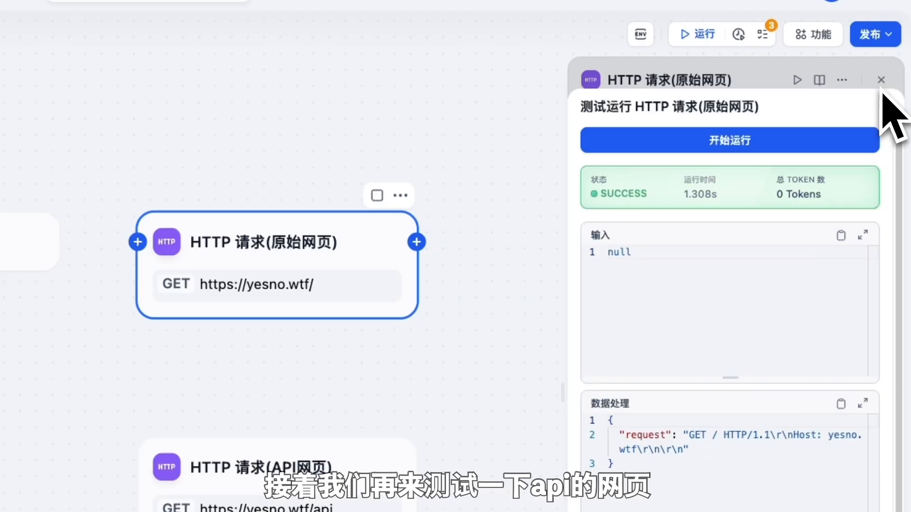
pyautogui.click(885, 106)
# Step: Test-run the yesno.wtf/api node and inspect its status 200 JSON body answering no
pyautogui.click(881, 80)
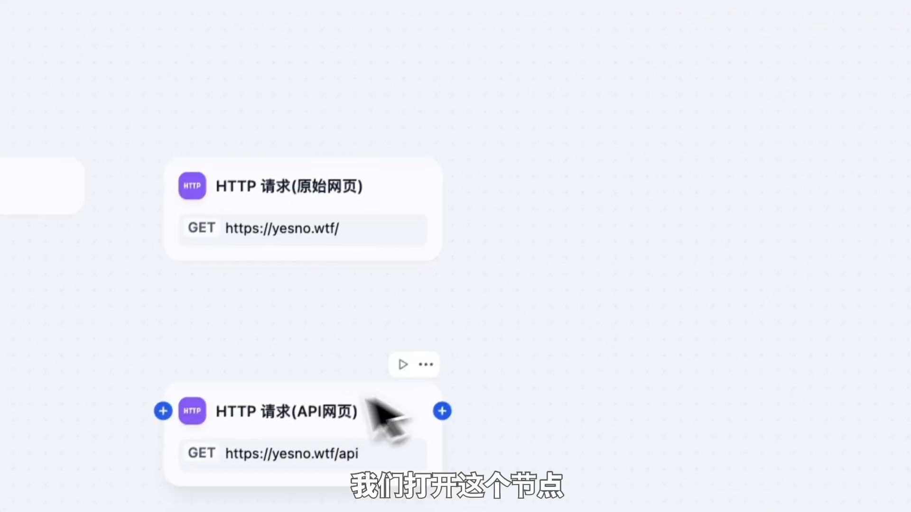
pyautogui.click(305, 503)
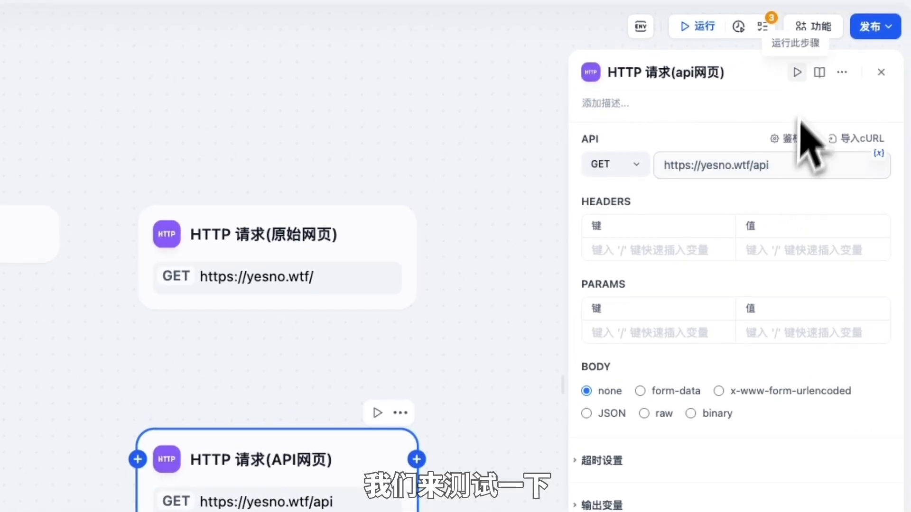
pyautogui.click(797, 72)
pyautogui.click(786, 135)
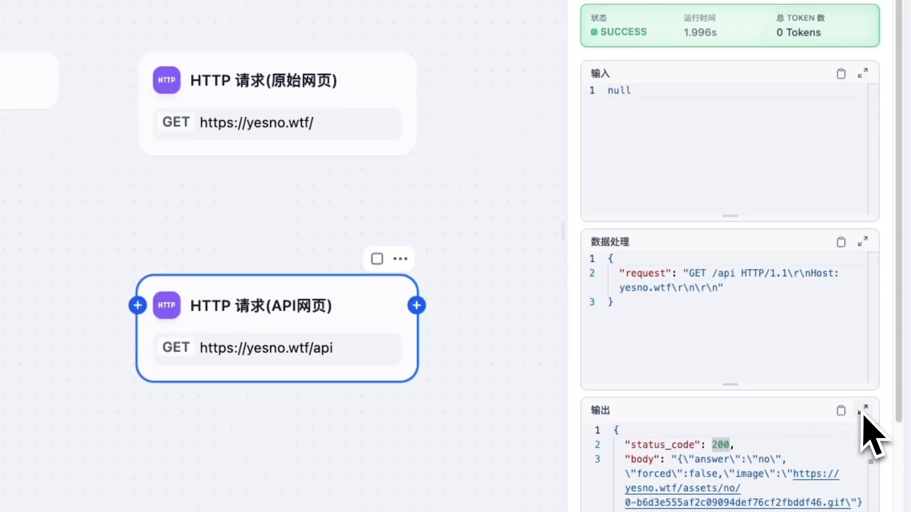
pyautogui.click(862, 412)
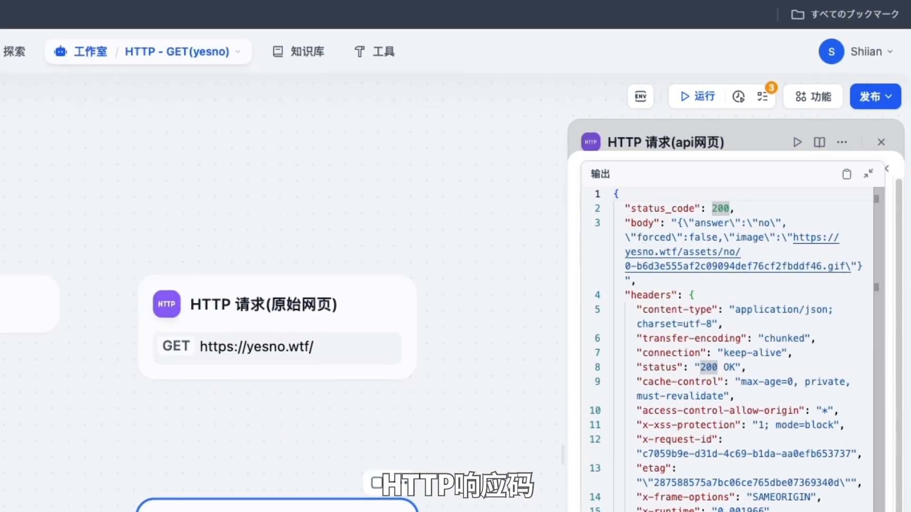
pyautogui.click(738, 208)
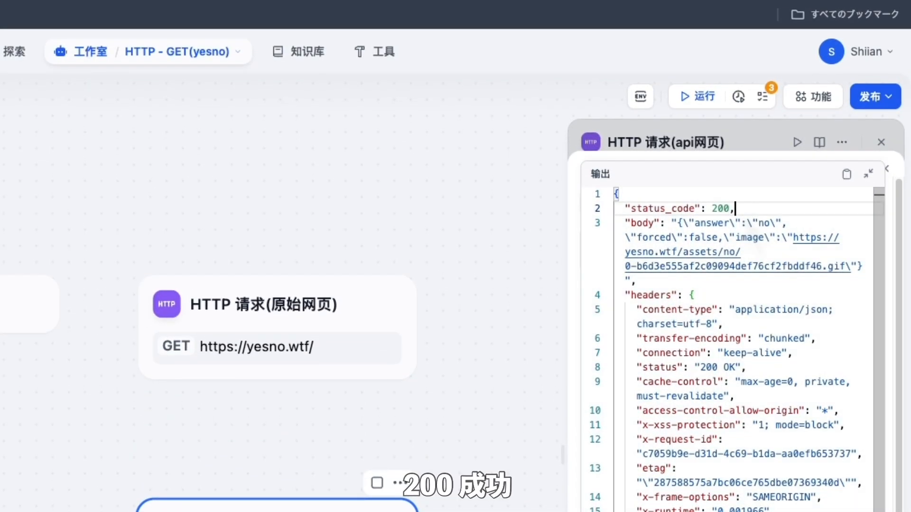
pyautogui.moveTo(678, 223); pyautogui.dragTo(862, 266)
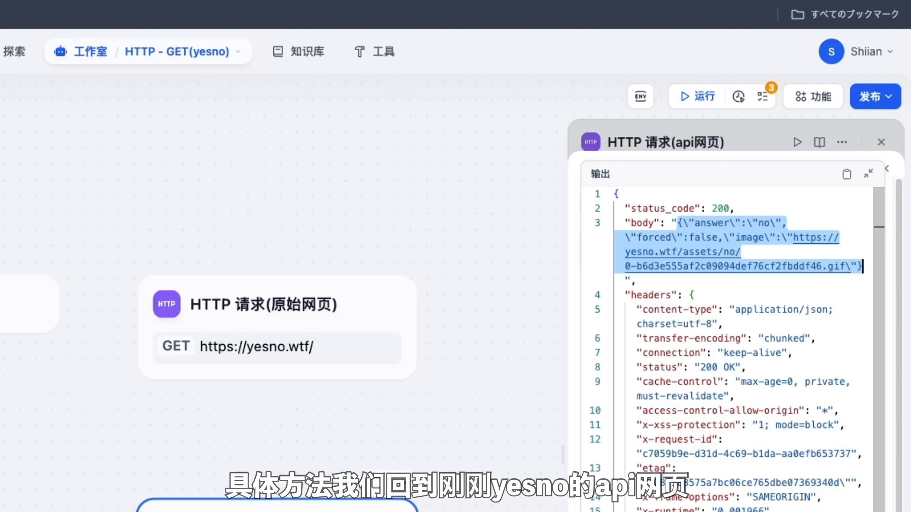
pyautogui.click(478, 277)
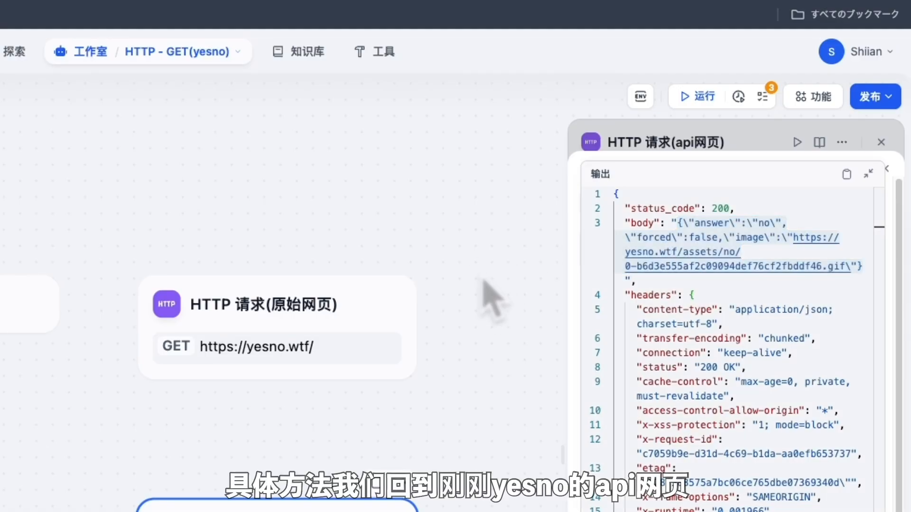
pyautogui.click(868, 173)
pyautogui.click(881, 141)
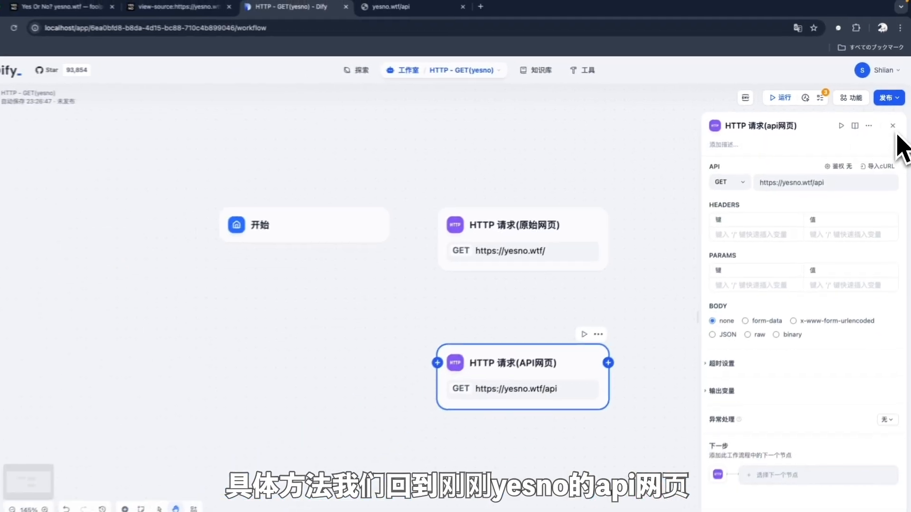
pyautogui.click(881, 142)
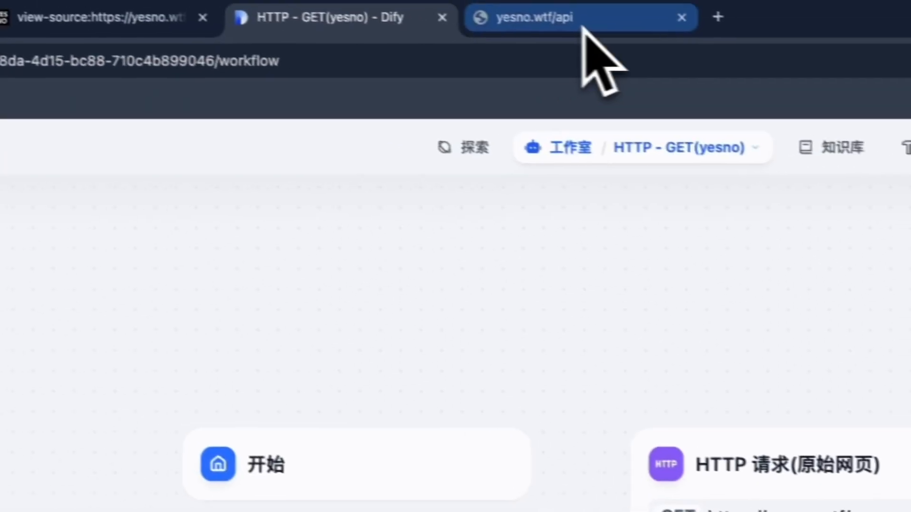
pyautogui.click(419, 10)
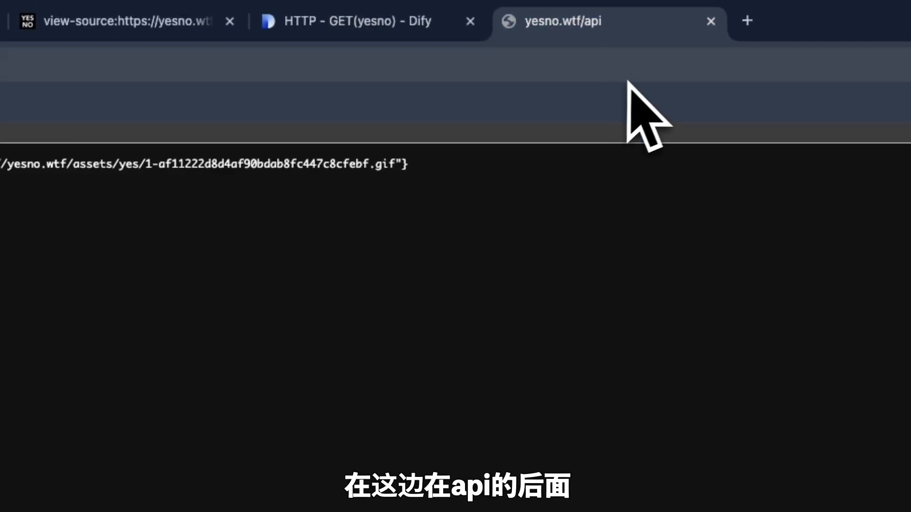
pyautogui.click(655, 71)
pyautogui.click(238, 65)
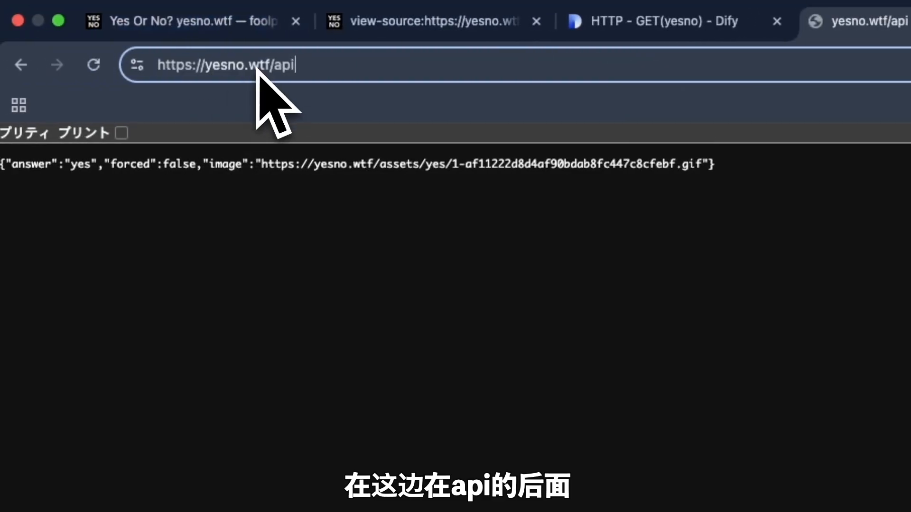
pyautogui.write('?')
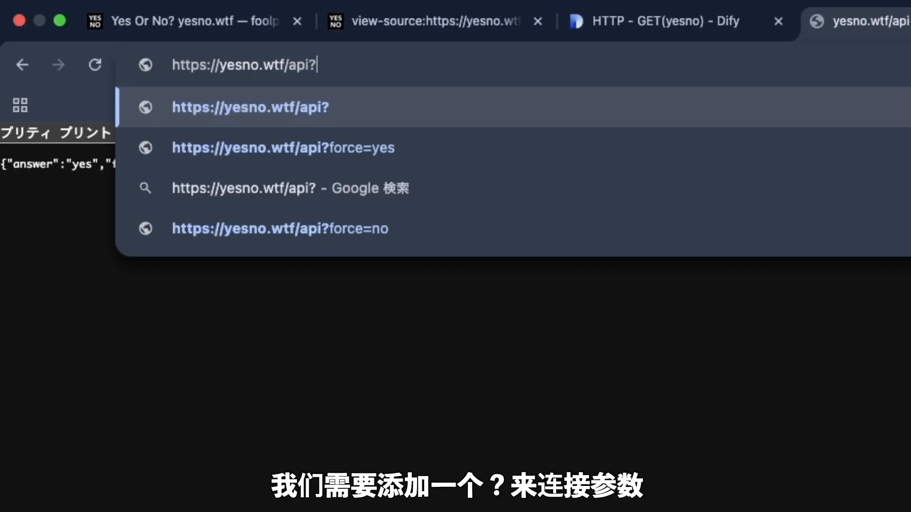
pyautogui.write('for')
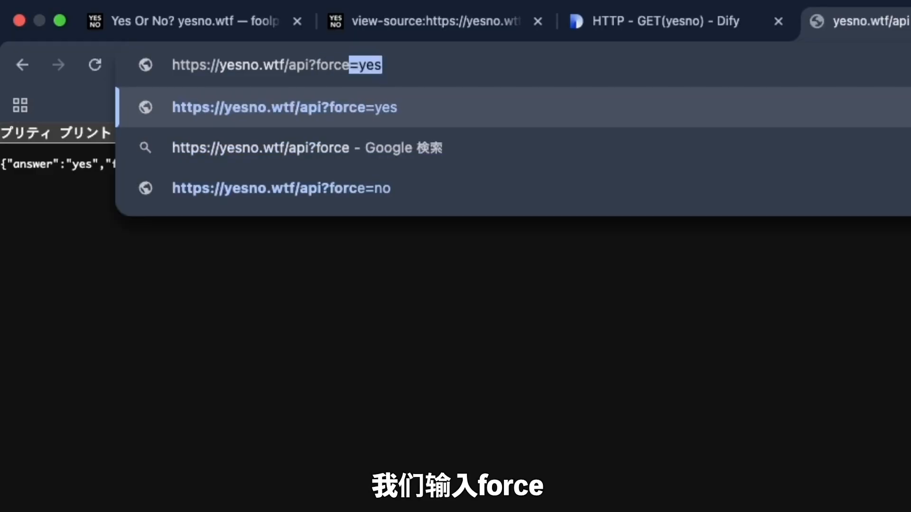
pyautogui.write('ce')
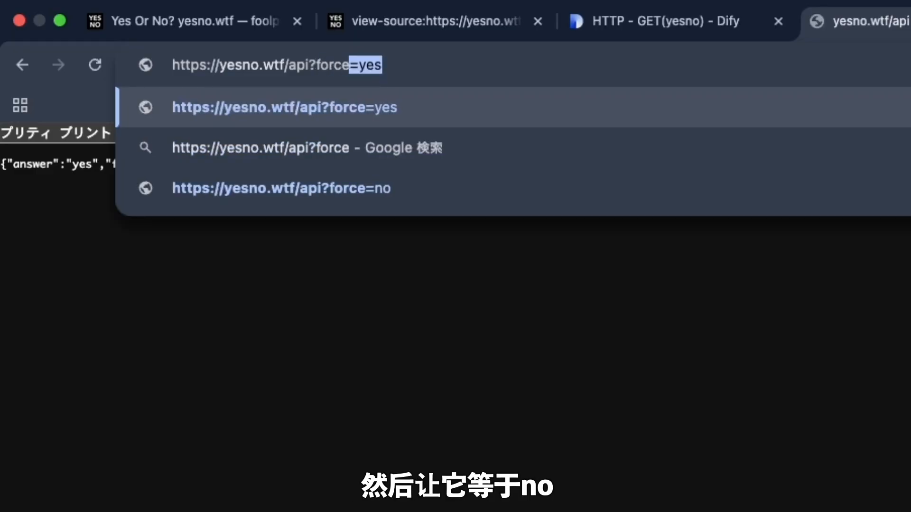
pyautogui.write('=')
pyautogui.press('BackSpace')
pyautogui.write('=no')
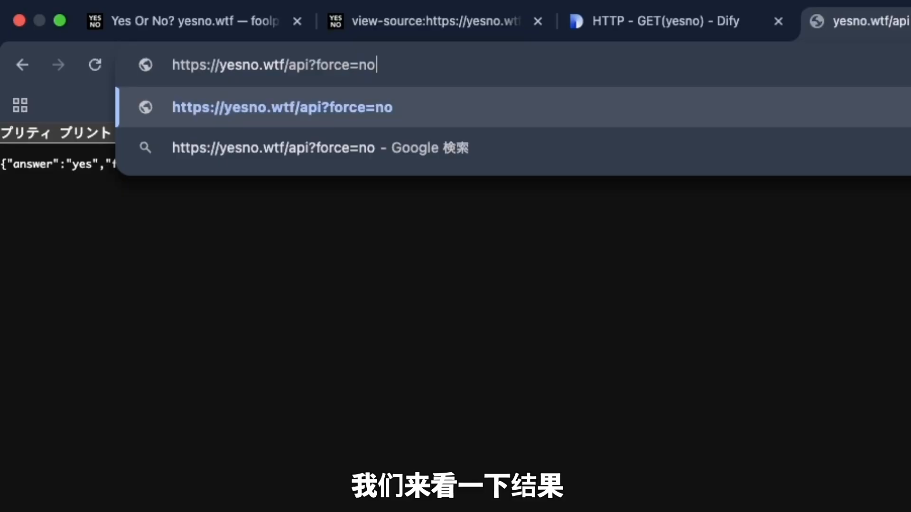
pyautogui.press('Return')
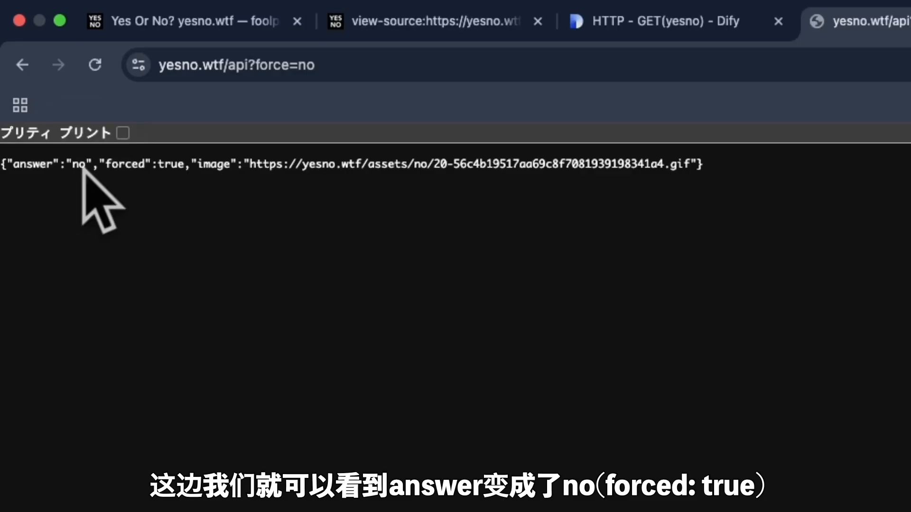
pyautogui.click(376, 79)
pyautogui.click(384, 69)
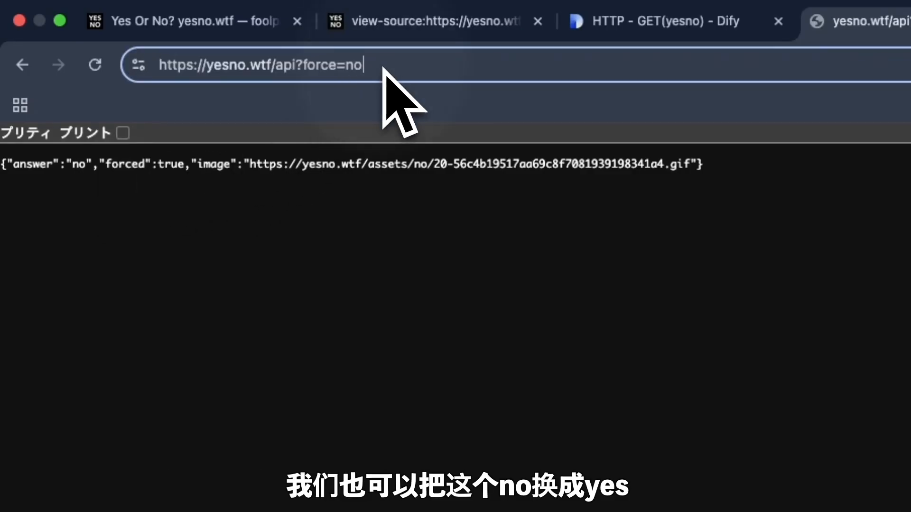
pyautogui.press('BackSpace')
pyautogui.press('BackSpace')
pyautogui.write('yes')
pyautogui.press('Return')
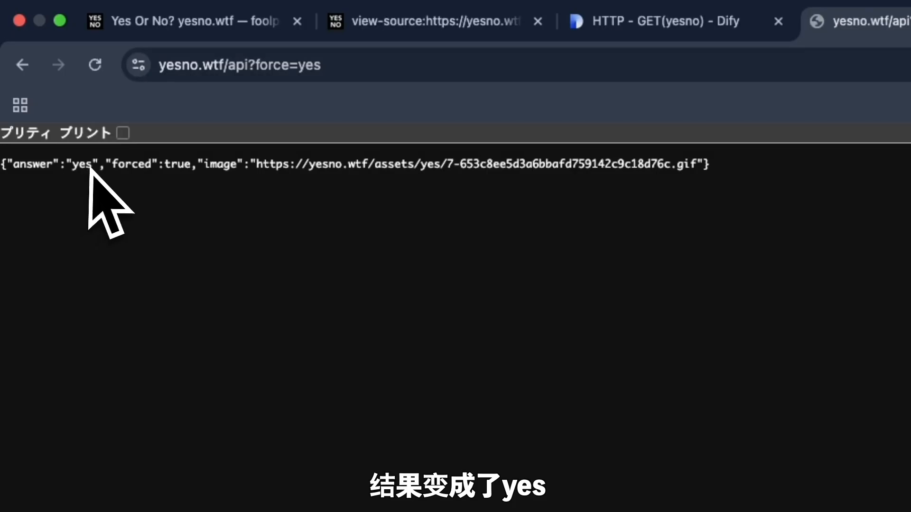
pyautogui.click(403, 71)
pyautogui.click(429, 79)
pyautogui.press('BackSpace')
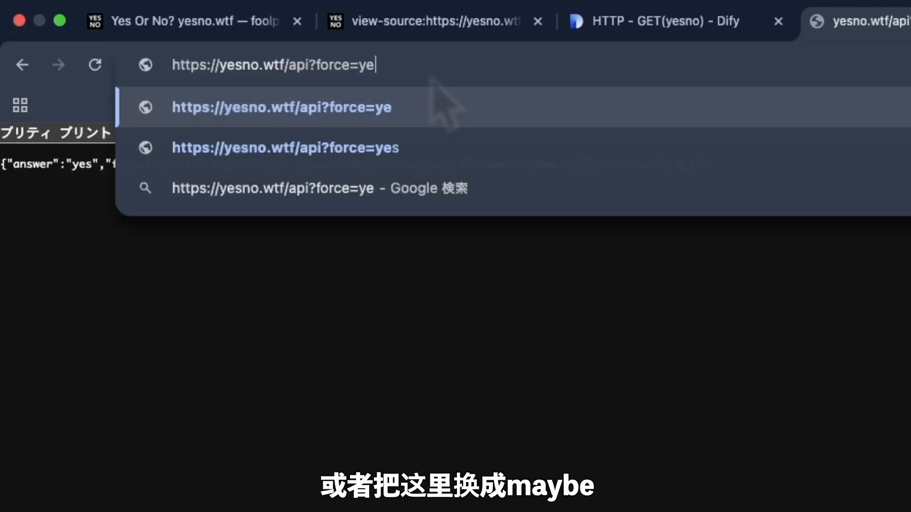
pyautogui.press('BackSpace')
pyautogui.press('BackSpace')
pyautogui.write('may')
pyautogui.press('Return')
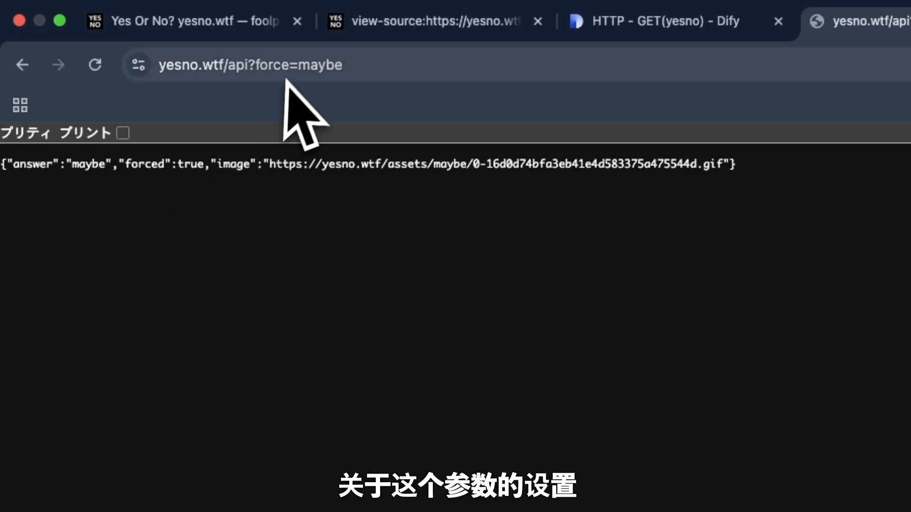
# Step: Read the yesno.wtf API docs on the force parameter, then go back to the Dify workflow
pyautogui.click(204, 21)
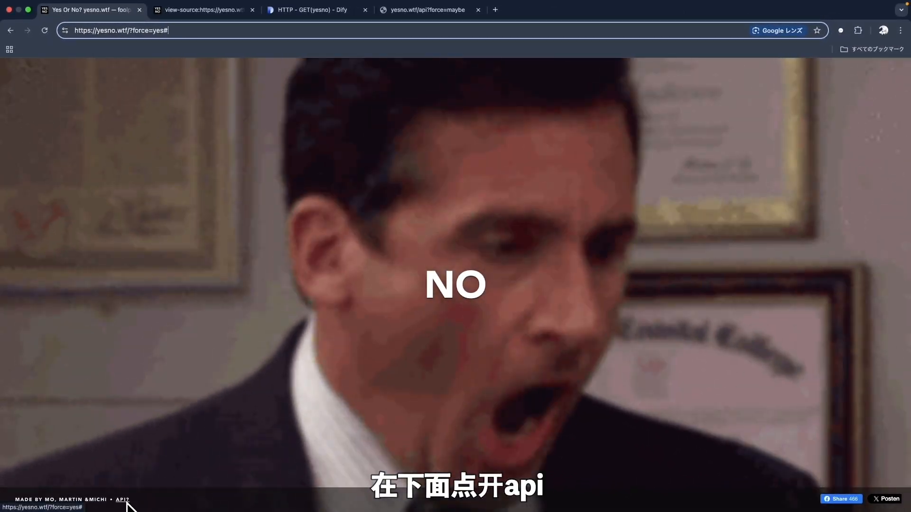
pyautogui.click(122, 499)
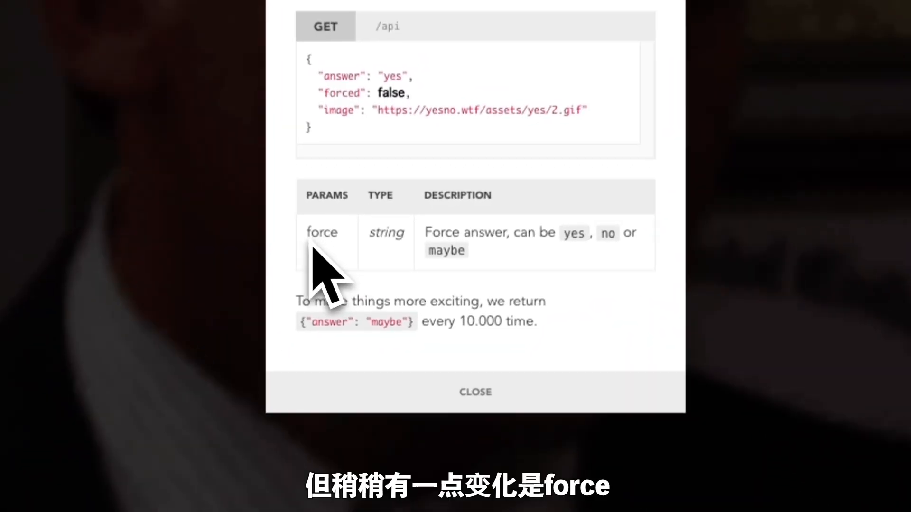
pyautogui.moveTo(349, 260); pyautogui.dragTo(342, 236)
pyautogui.click(340, 240)
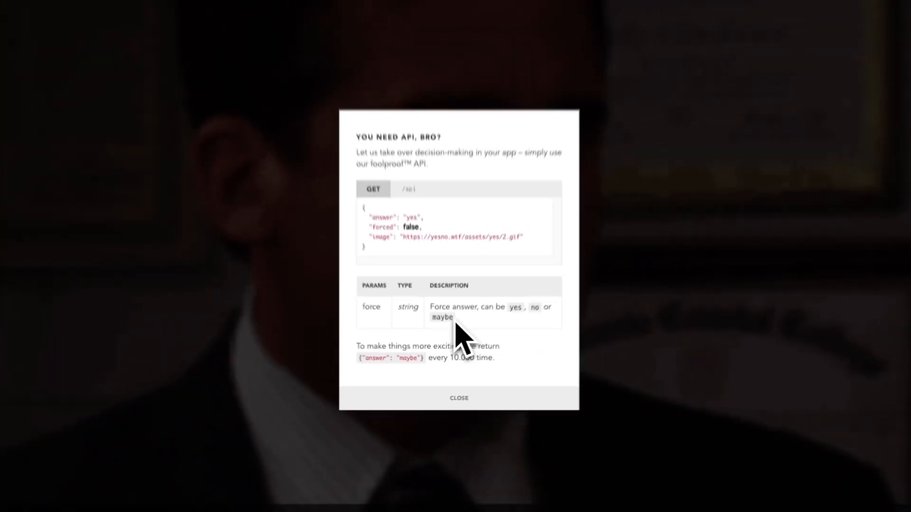
pyautogui.click(328, 12)
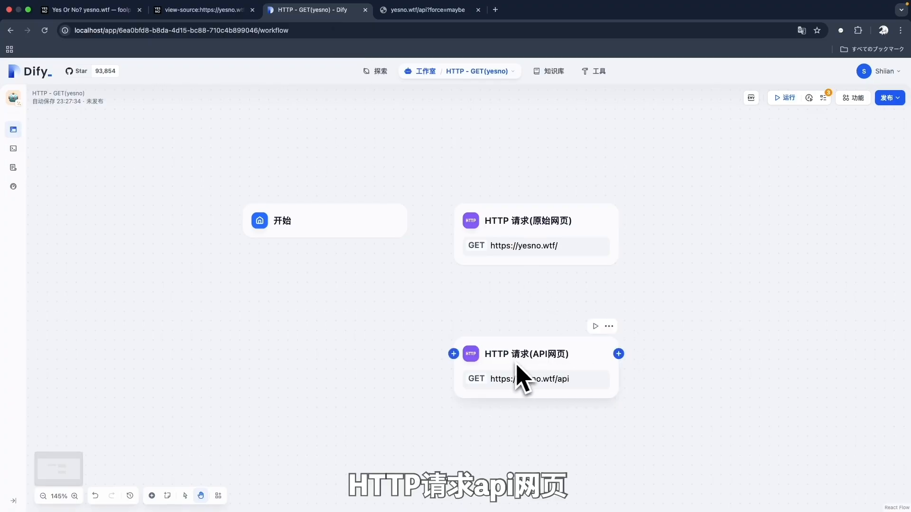
# Step: Append ?force=yes to the API node's URL and test-run it, getting answer yes
pyautogui.click(569, 374)
pyautogui.click(827, 179)
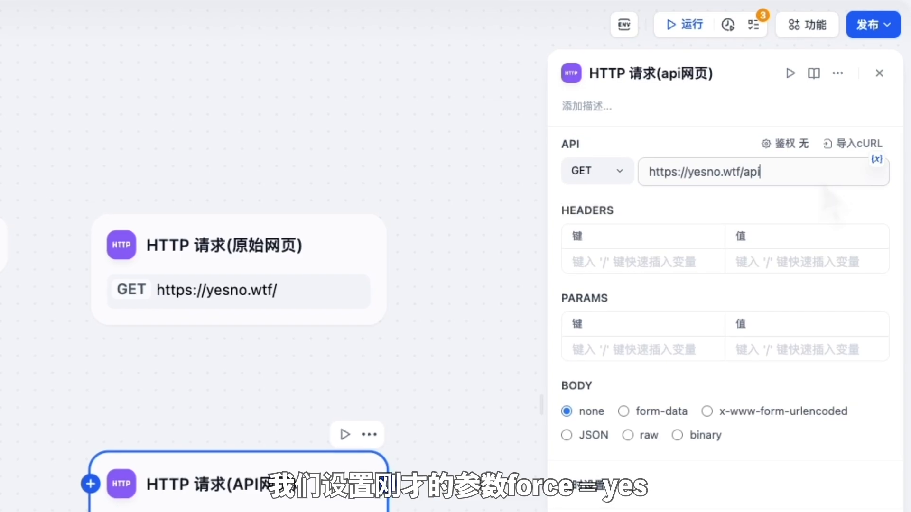
pyautogui.write('?force')
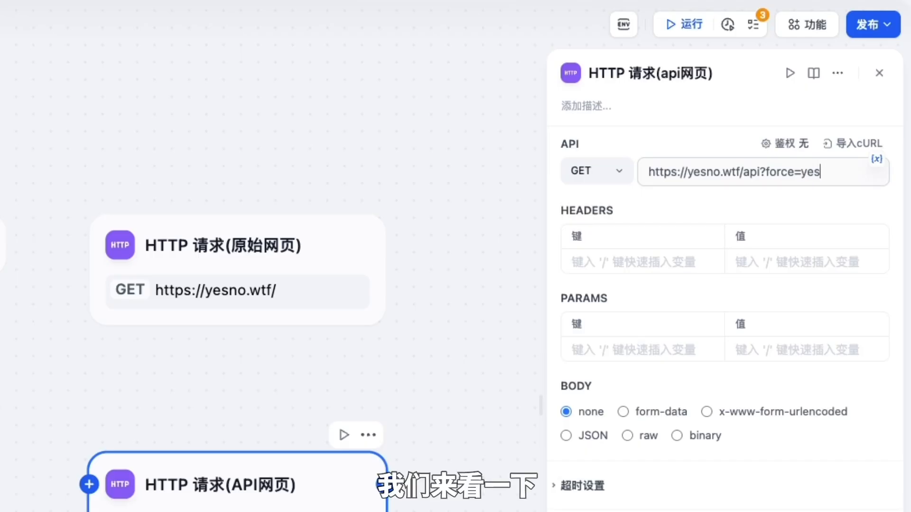
pyautogui.write('=yes')
pyautogui.click(790, 73)
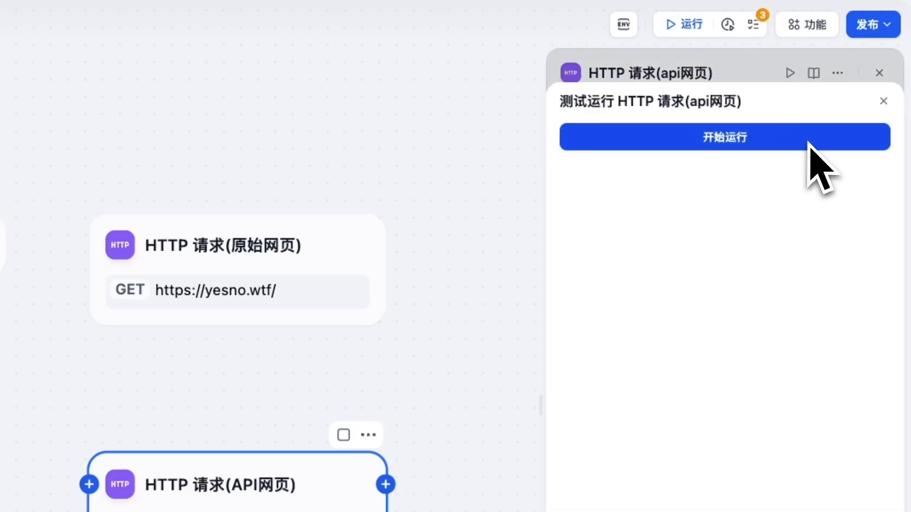
pyautogui.click(808, 142)
pyautogui.scroll(-10, 870, 458)
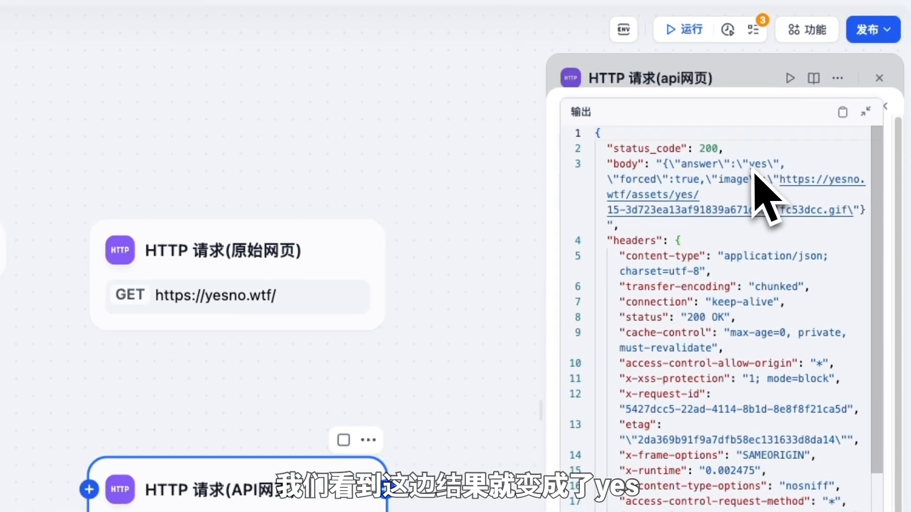
pyautogui.click(866, 112)
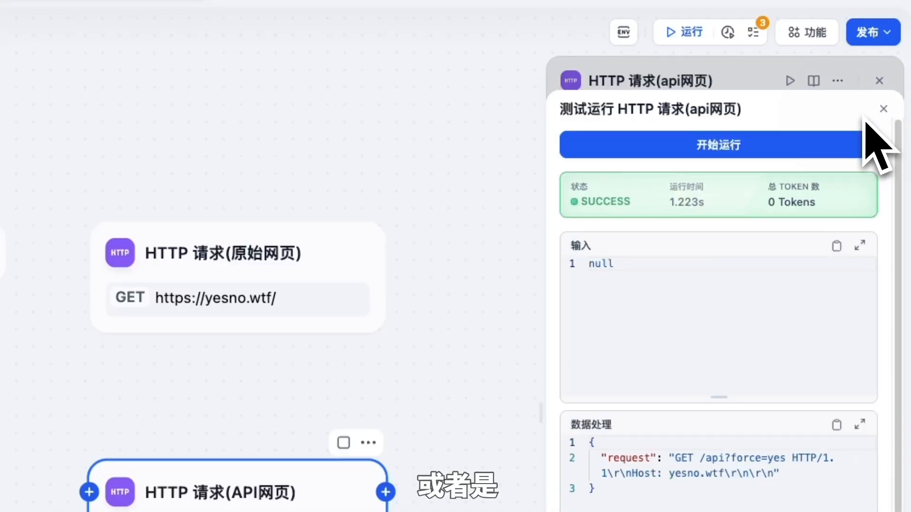
pyautogui.click(883, 109)
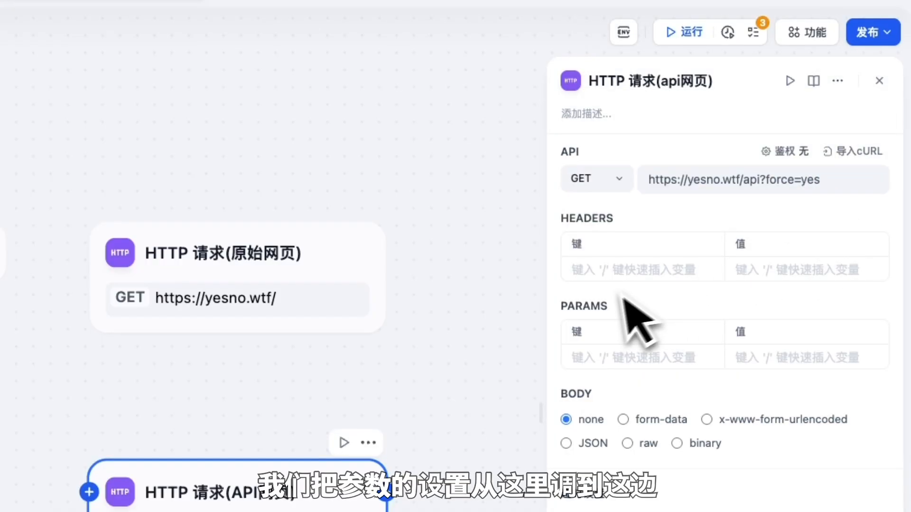
# Step: Add a request parameter force = no and remove ?force=yes from the URL
pyautogui.click(627, 357)
pyautogui.write('fo')
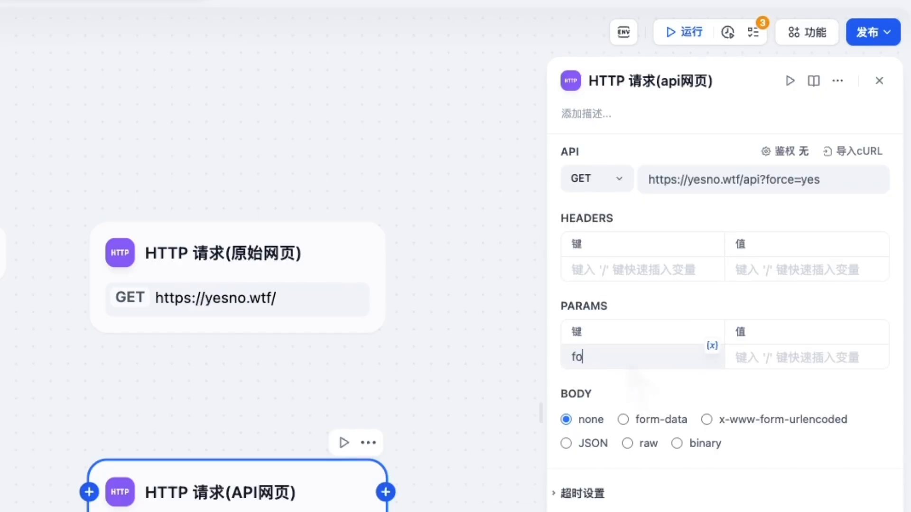
pyautogui.write('rce')
pyautogui.click(779, 363)
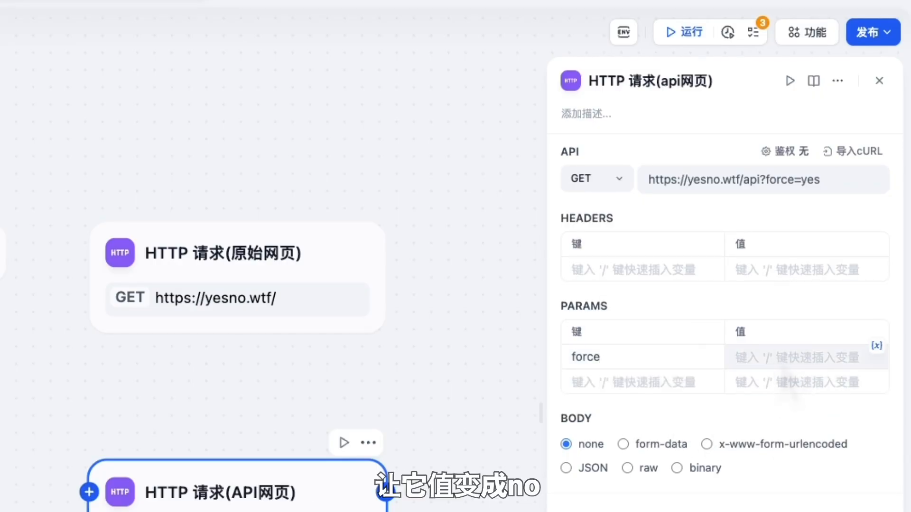
pyautogui.write('no')
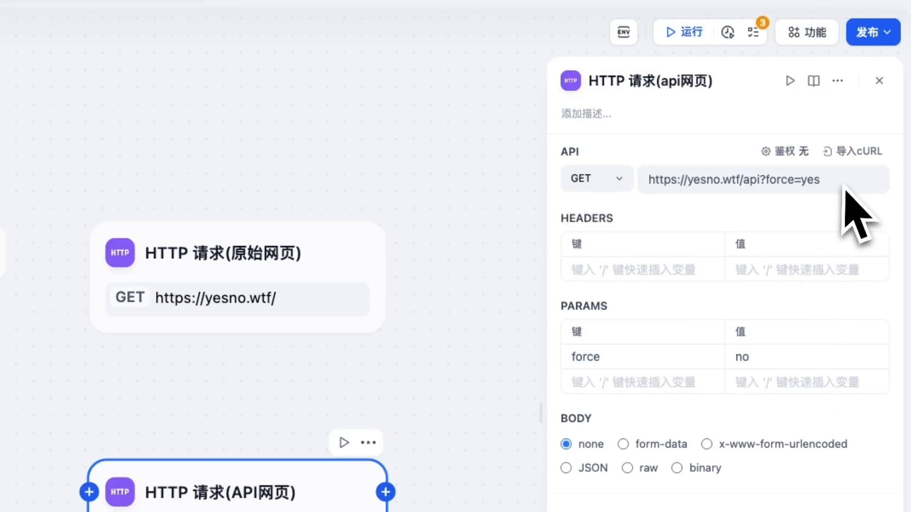
pyautogui.moveTo(788, 179); pyautogui.dragTo(768, 185)
pyautogui.press('BackSpace')
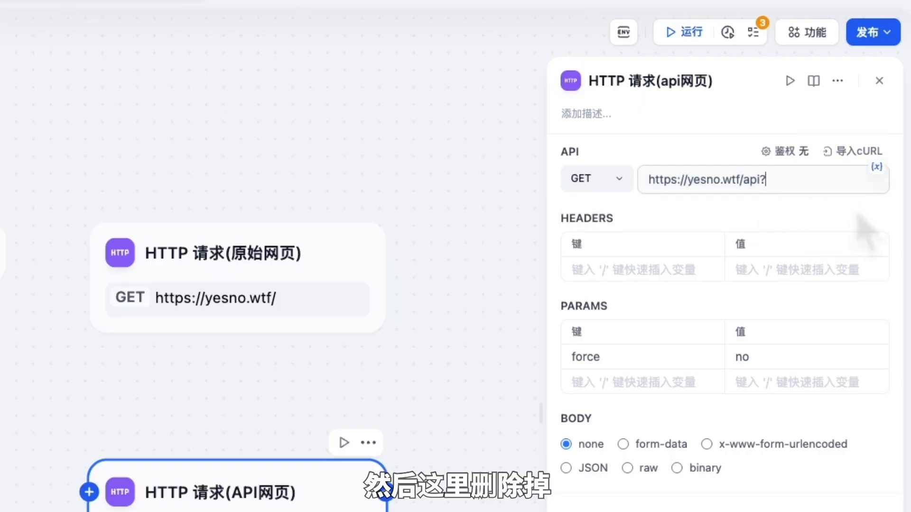
pyautogui.click(870, 220)
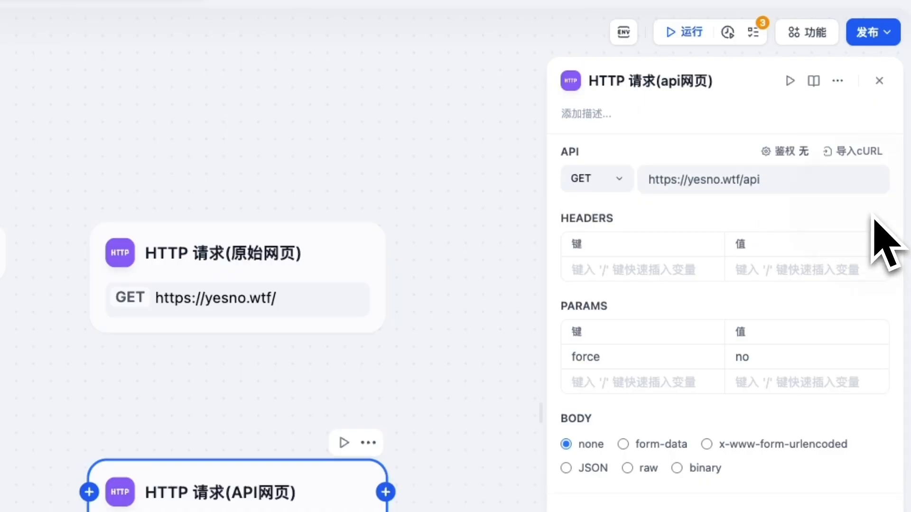
# Step: Test-run the node and expand the output showing answer no
pyautogui.click(790, 80)
pyautogui.click(782, 146)
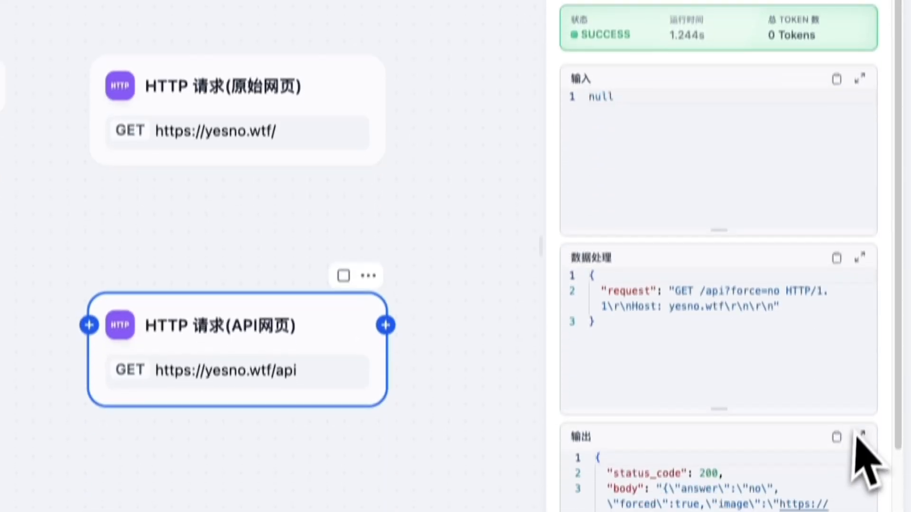
pyautogui.click(859, 435)
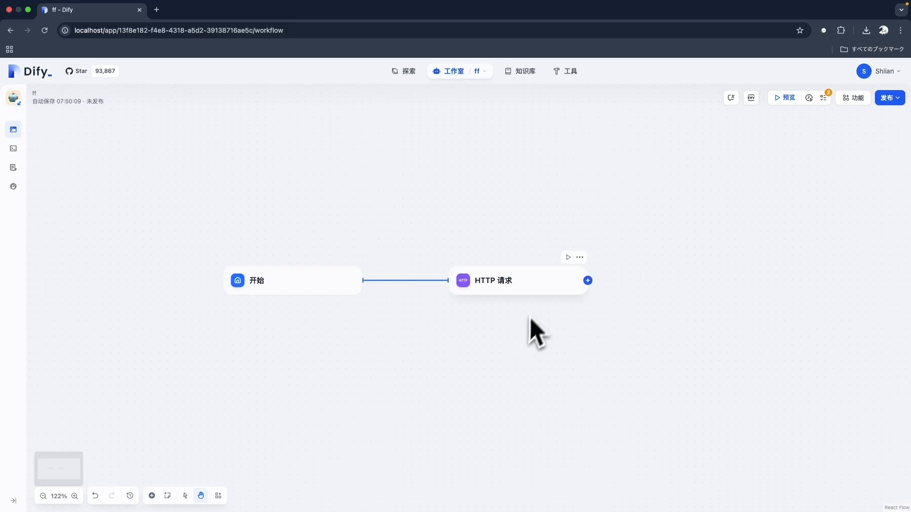
# Step: Open the blank HTTP request node in workflow ff and list its request methods
pyautogui.click(539, 301)
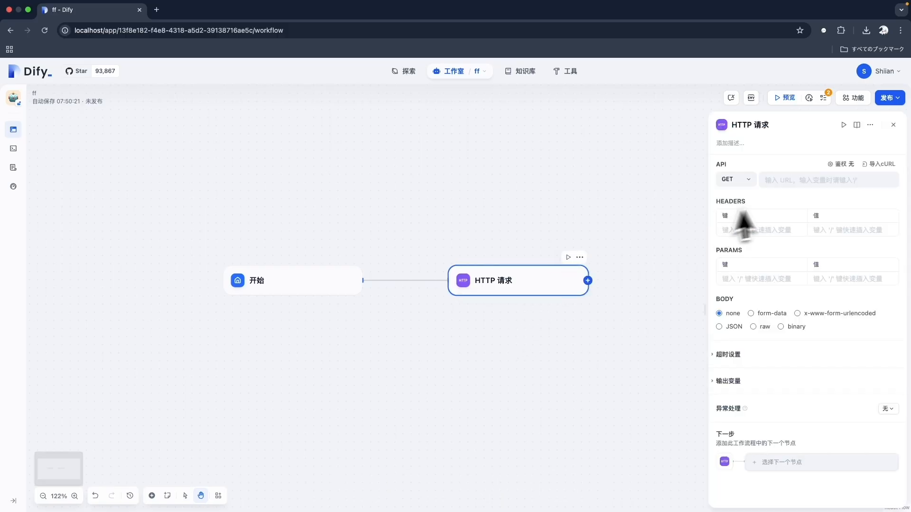
pyautogui.click(848, 183)
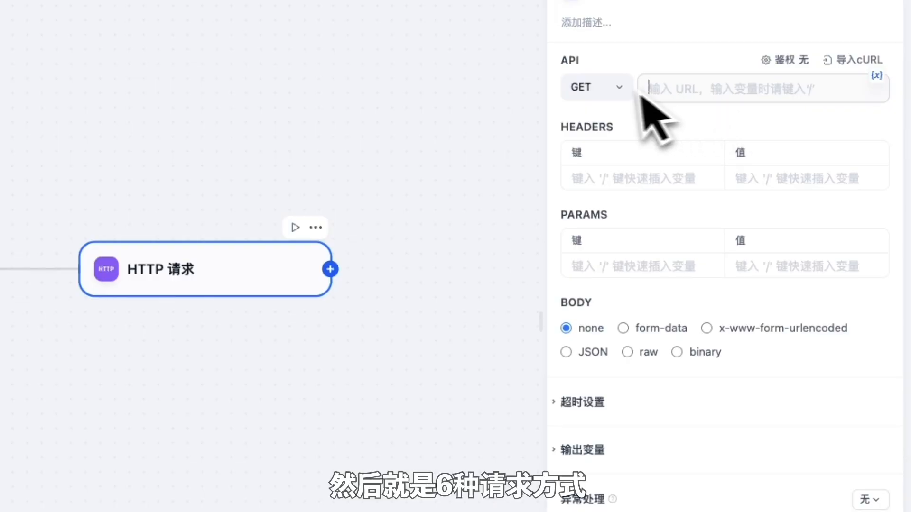
pyautogui.click(615, 90)
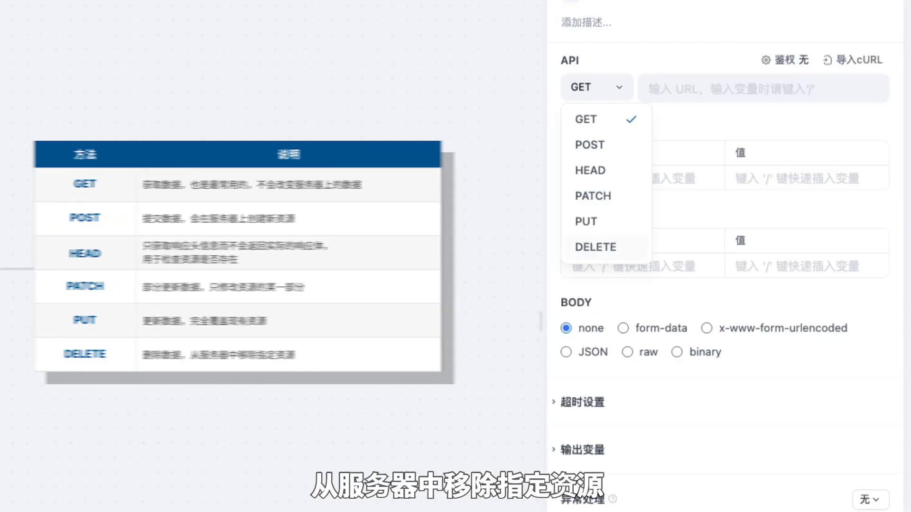
# Step: Close the method list with GET kept and review the body options, left at none
pyautogui.click(727, 243)
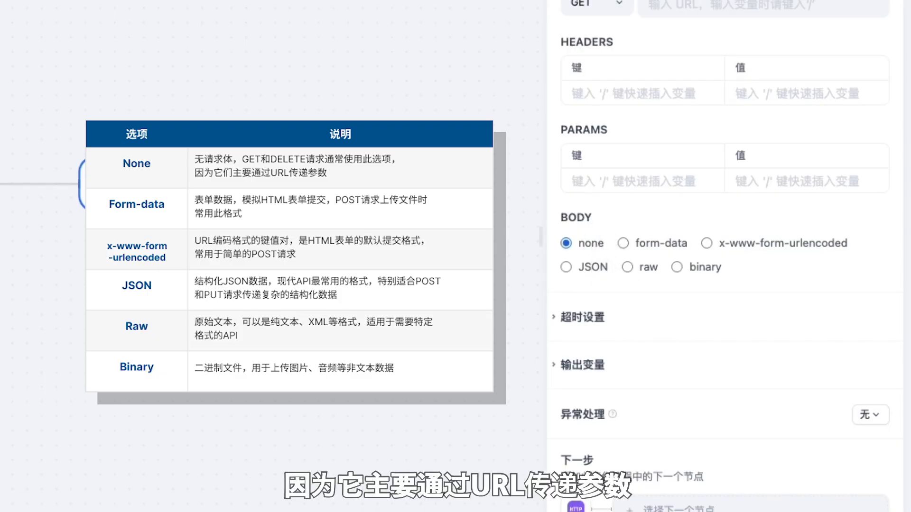
# Step: Cycle the body type through form-data, x-www-form-urlencoded, JSON and raw, settling on binary
pyautogui.click(673, 247)
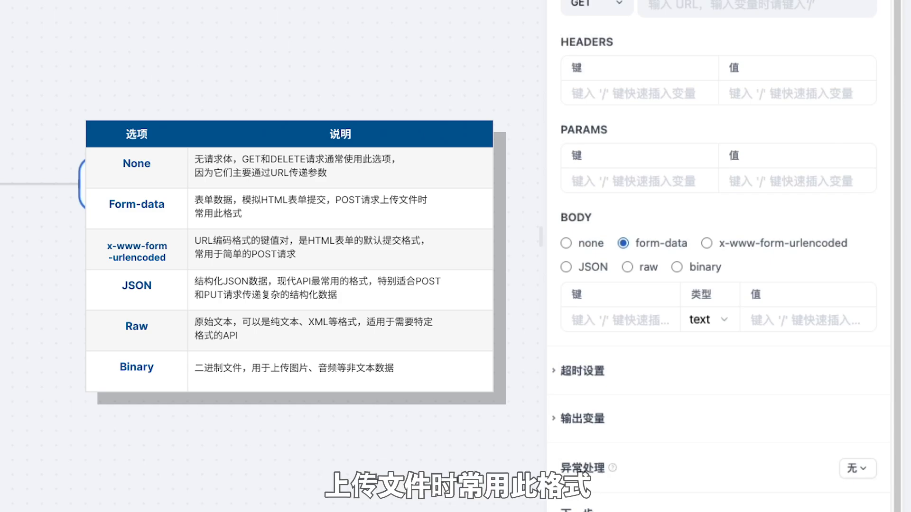
pyautogui.click(755, 247)
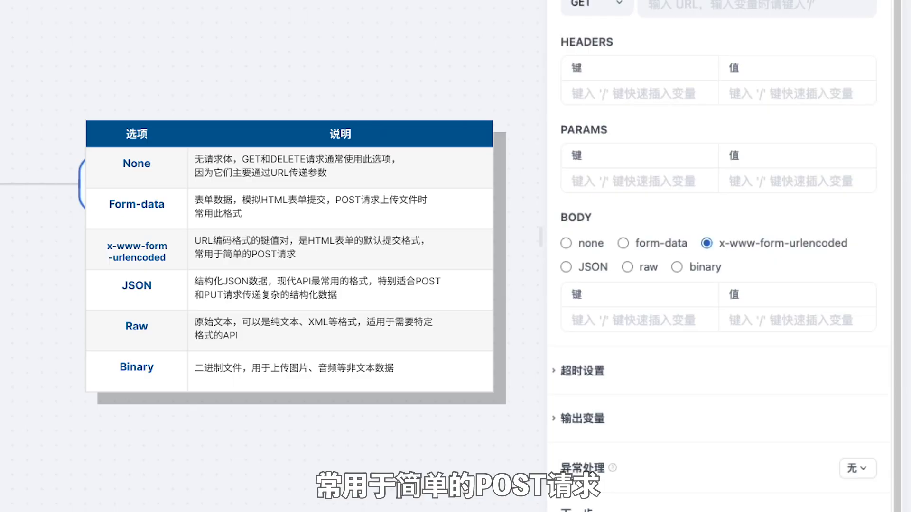
pyautogui.click(598, 273)
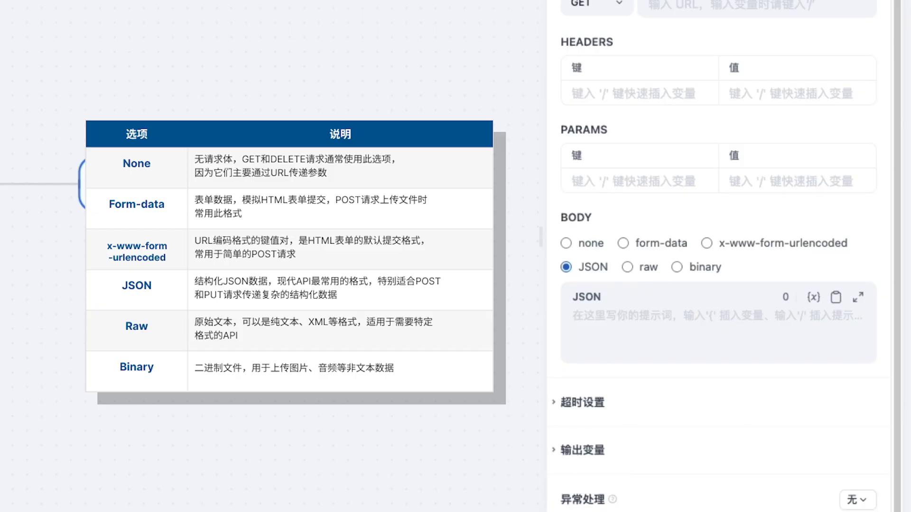
pyautogui.click(648, 268)
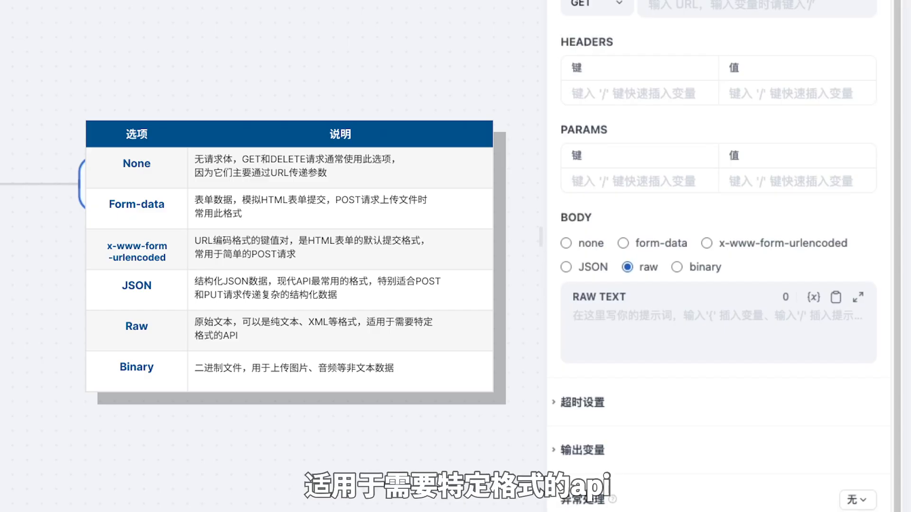
pyautogui.click(710, 274)
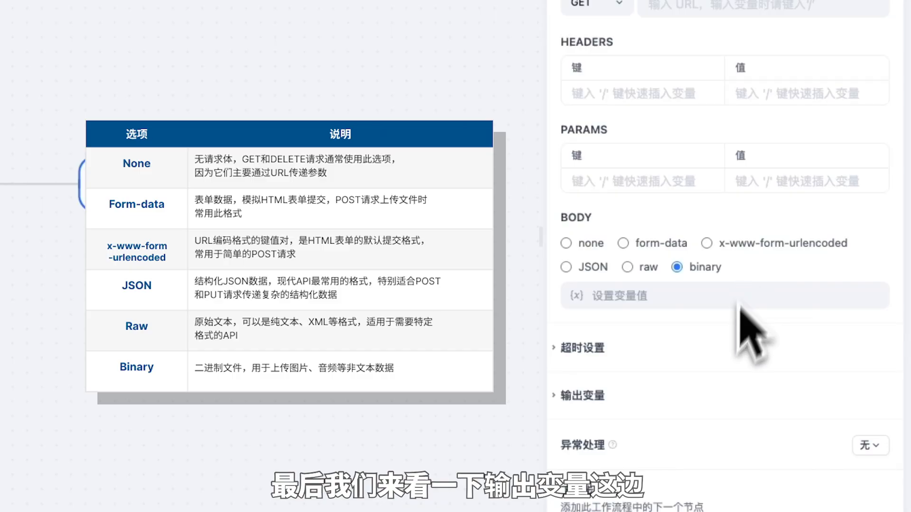
# Step: Expand the output variables section to list body, status_code, headers and files
pyautogui.click(596, 398)
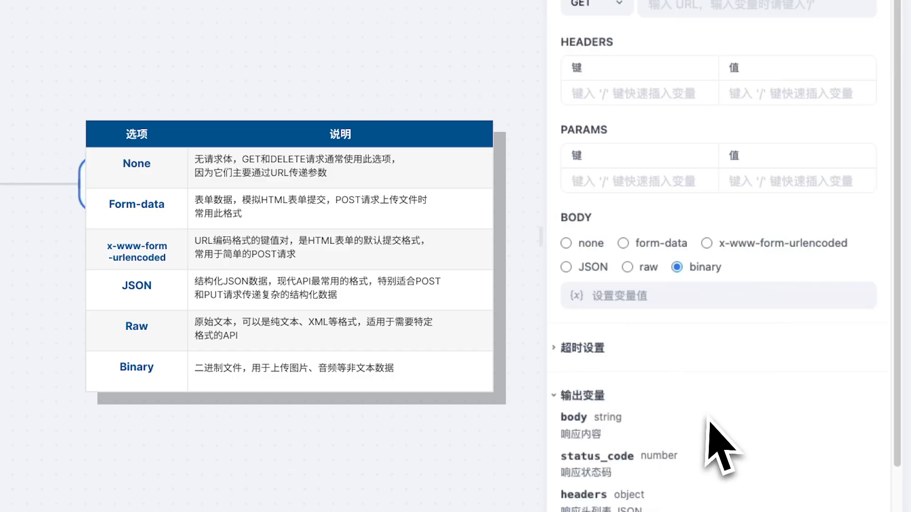
pyautogui.scroll(-3, 706, 423)
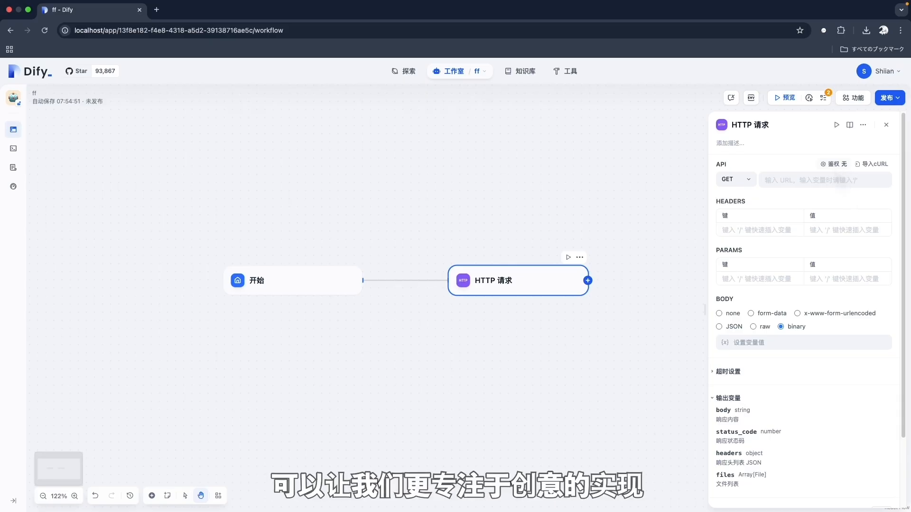
# Step: Set the HTTP request's authentication (鉴权) type to API-Key
pyautogui.click(834, 166)
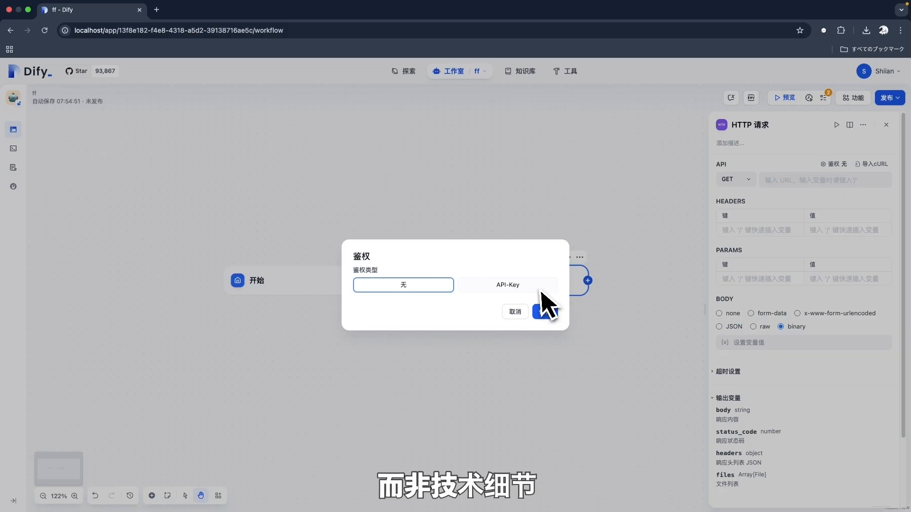
pyautogui.click(540, 287)
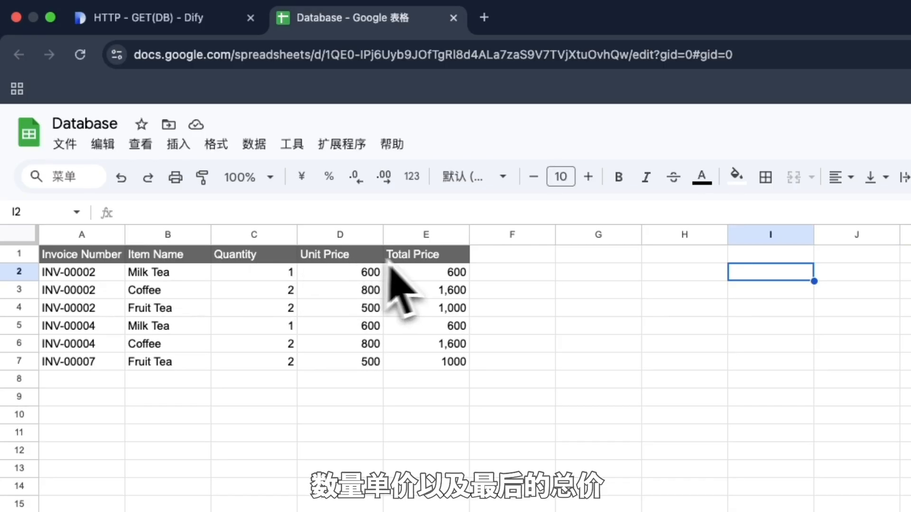
# Step: Select the Total Price header, both INV-00004 rows and the INV-00007 Fruit Tea row, then go back to Dify
pyautogui.click(459, 259)
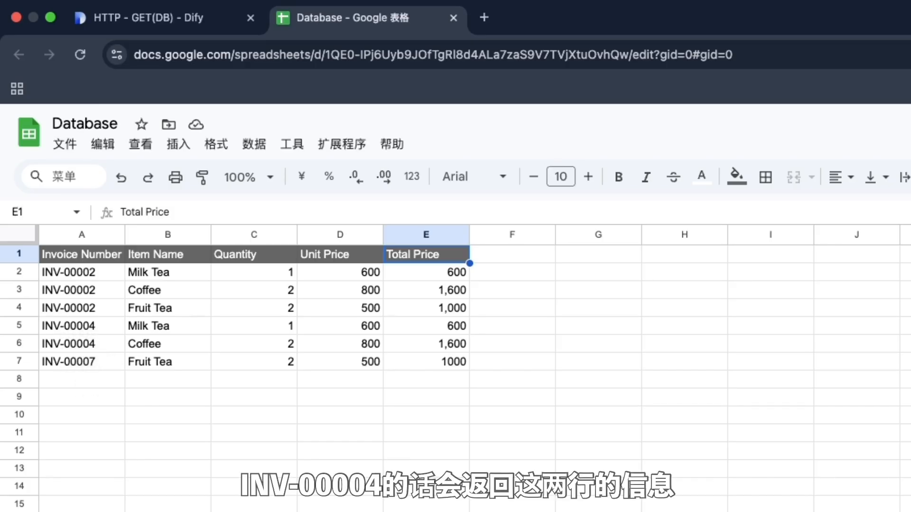
pyautogui.moveTo(59, 327); pyautogui.dragTo(448, 359)
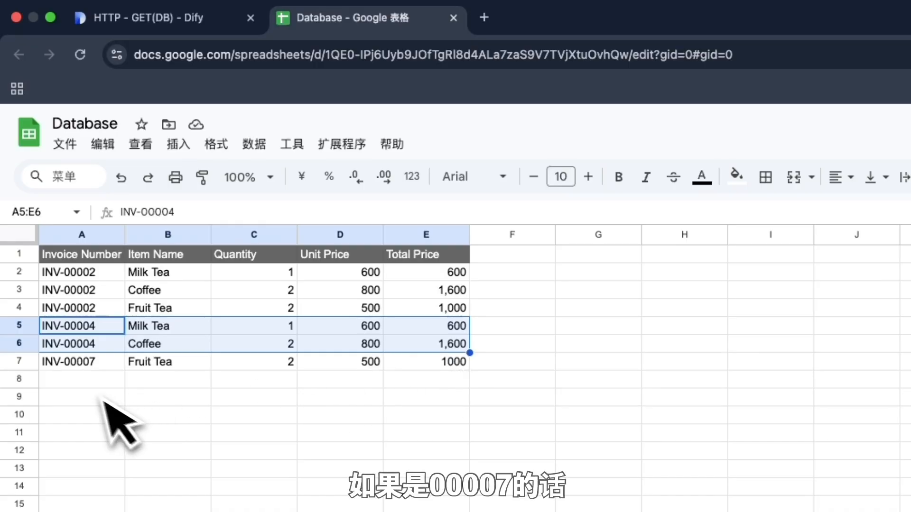
pyautogui.click(95, 364)
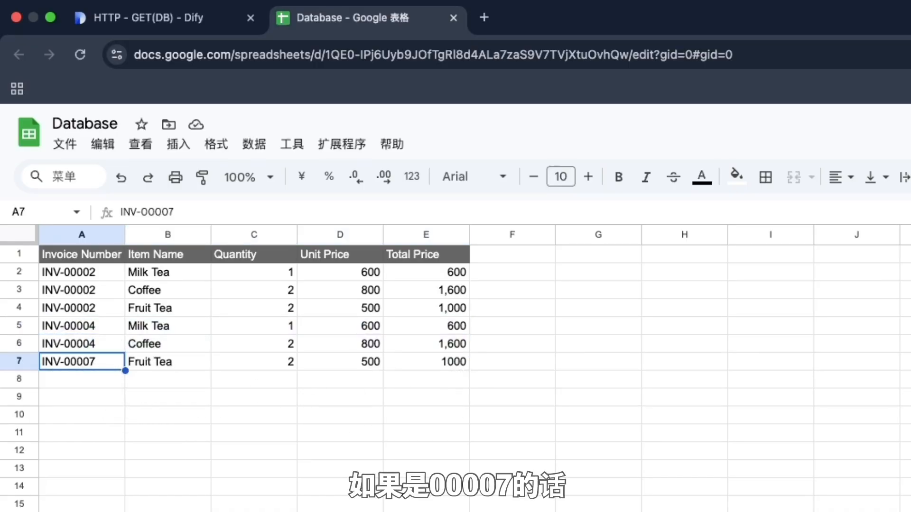
pyautogui.click(179, 369)
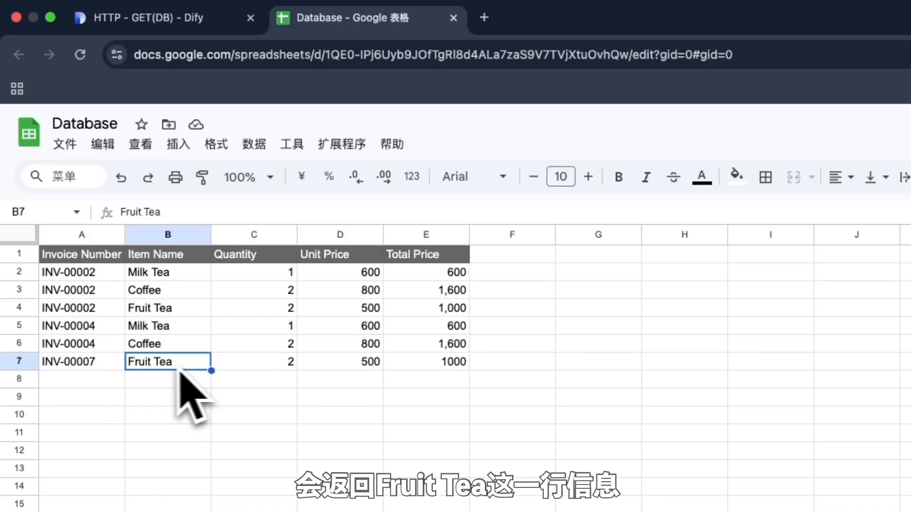
pyautogui.moveTo(95, 365); pyautogui.dragTo(448, 367)
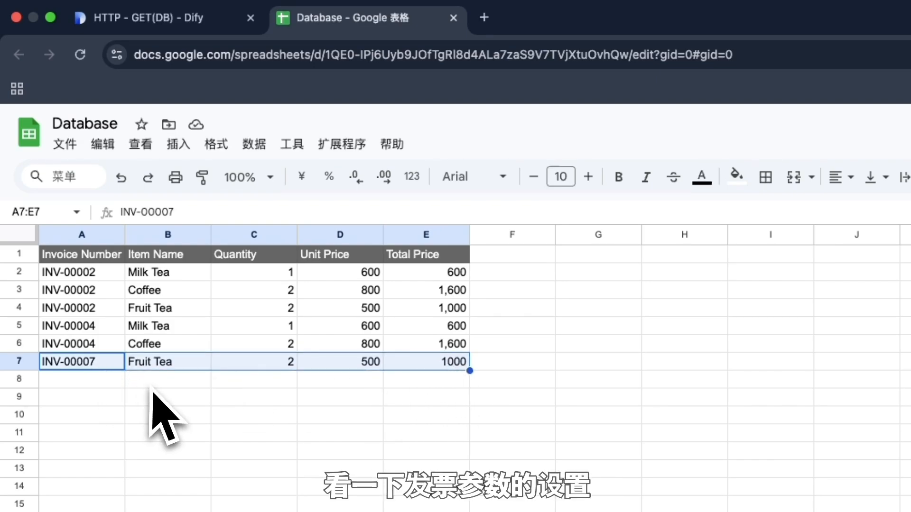
pyautogui.click(177, 367)
pyautogui.click(143, 17)
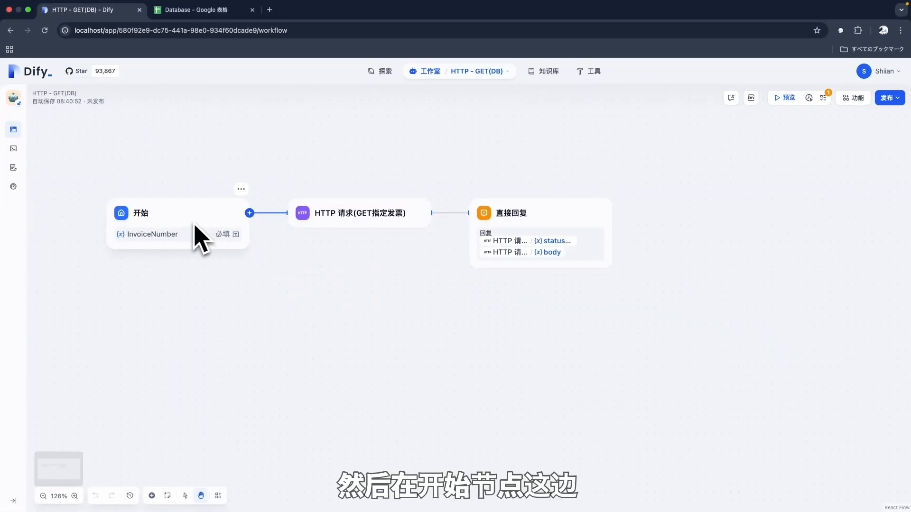
# Step: Inspect the Start node's InvoiceNumber variable name and display name, closing the editor unsaved
pyautogui.click(199, 228)
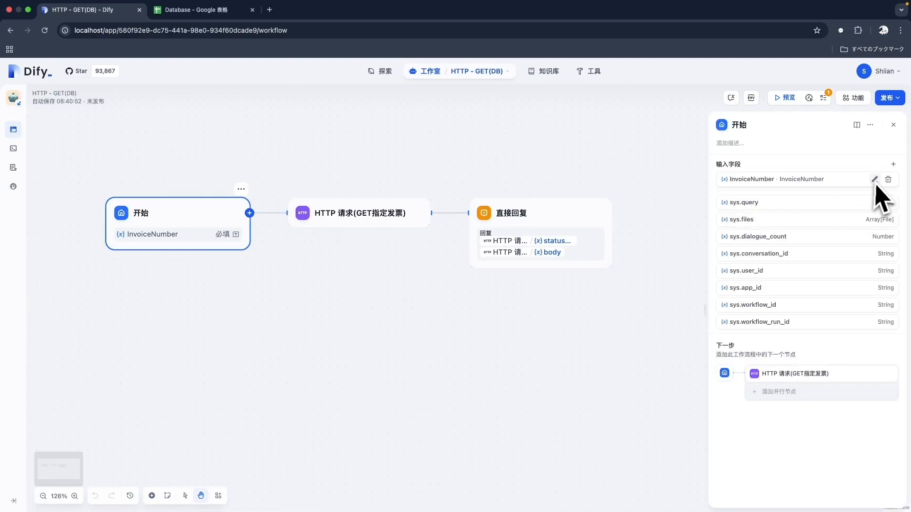
pyautogui.click(874, 179)
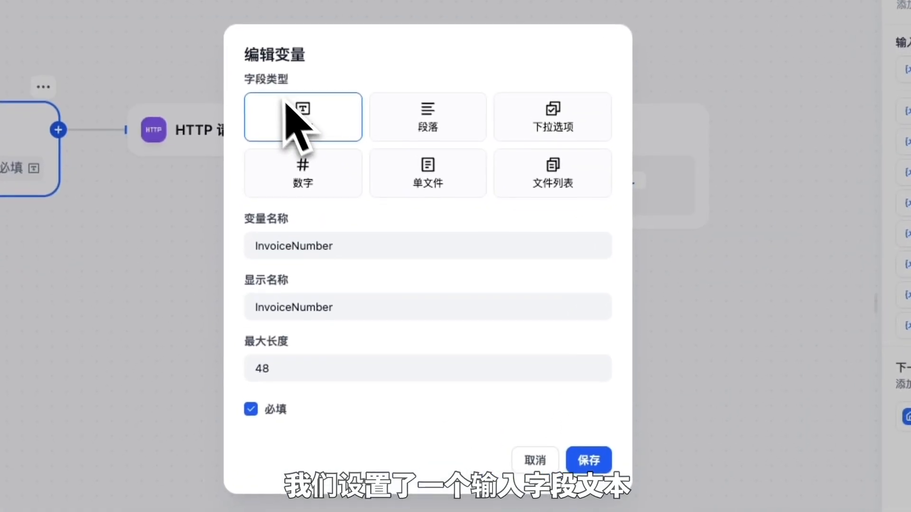
pyautogui.click(368, 244)
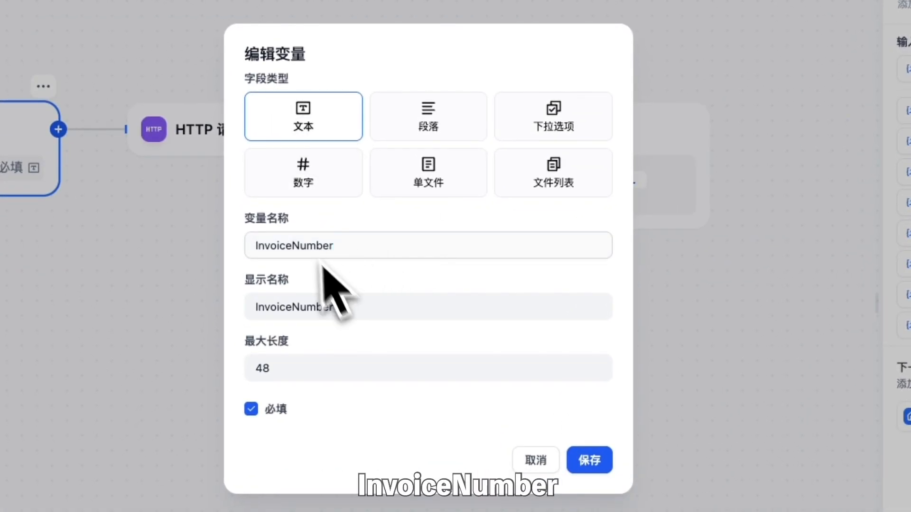
pyautogui.click(363, 310)
pyautogui.click(535, 460)
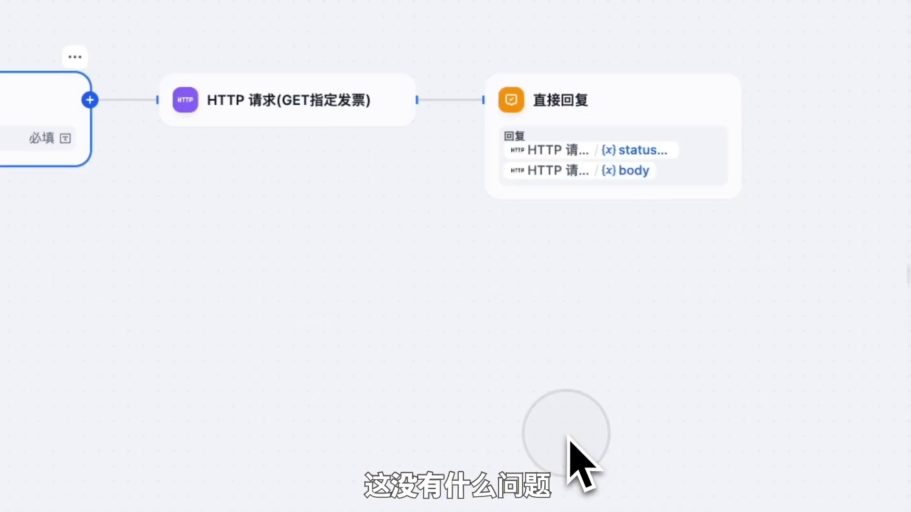
# Step: Inspect the GET指定发票 node's Invoice Number query parameter and its URL field
pyautogui.click(351, 112)
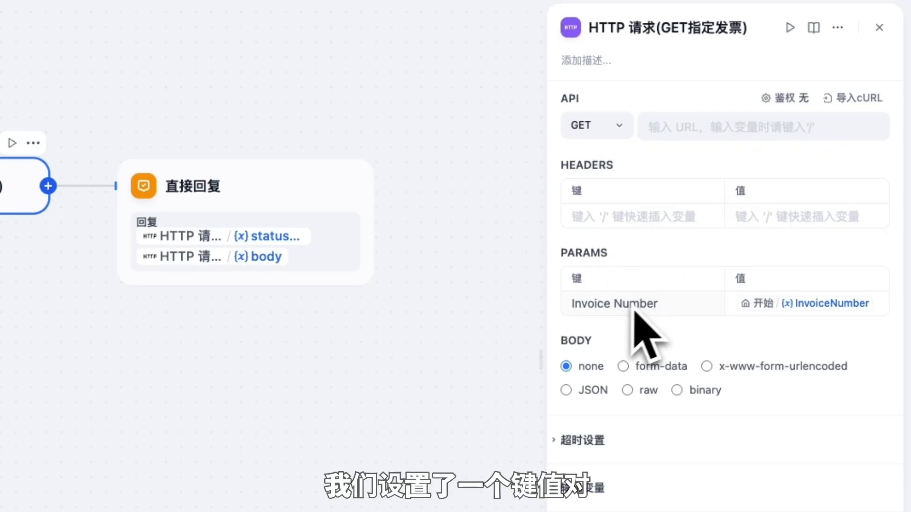
pyautogui.click(696, 307)
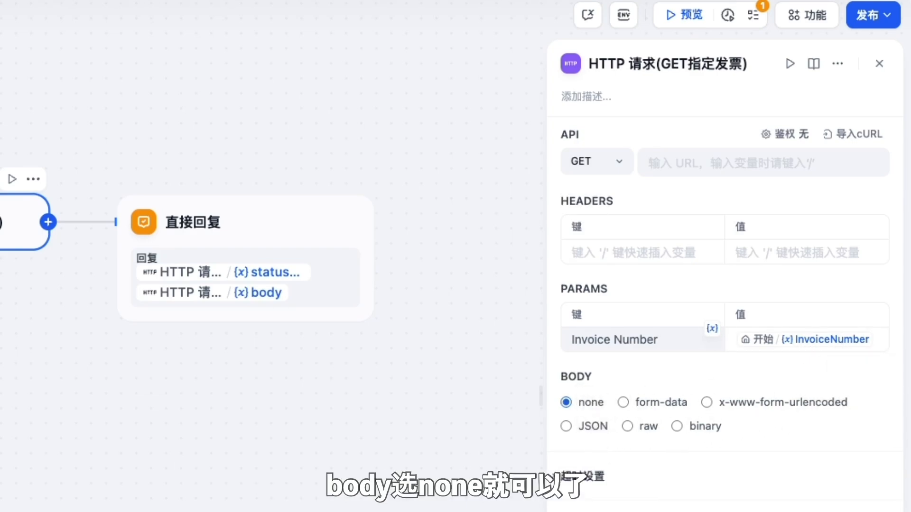
pyautogui.click(670, 166)
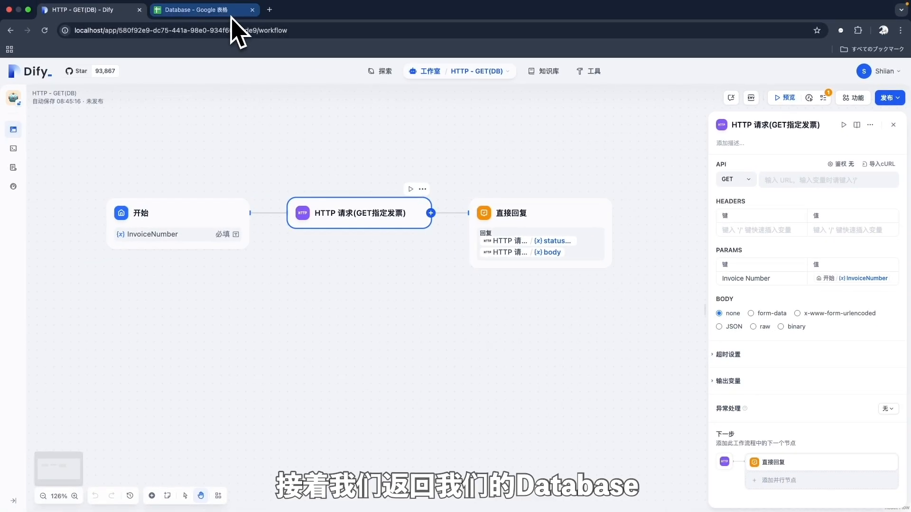
# Step: Open Apps Script from the Database spreadsheet's 扩展程序 menu
pyautogui.click(199, 10)
pyautogui.click(299, 204)
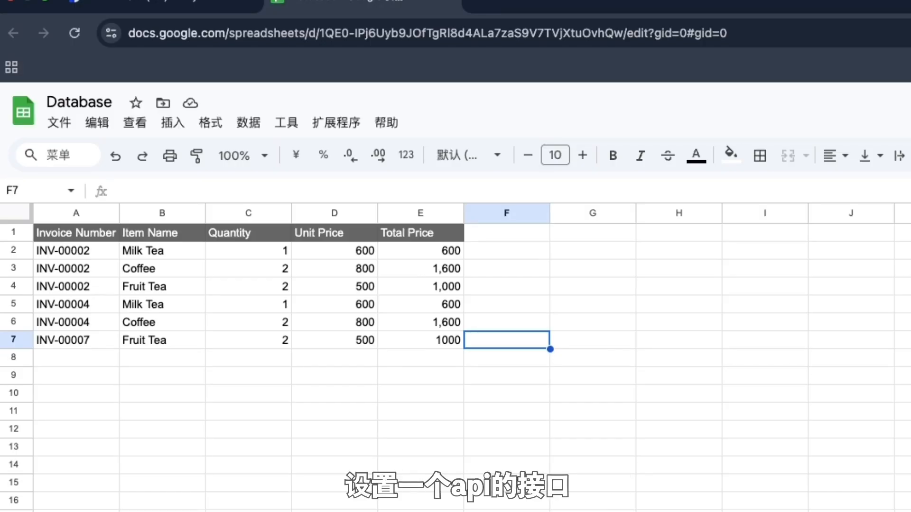
pyautogui.click(343, 132)
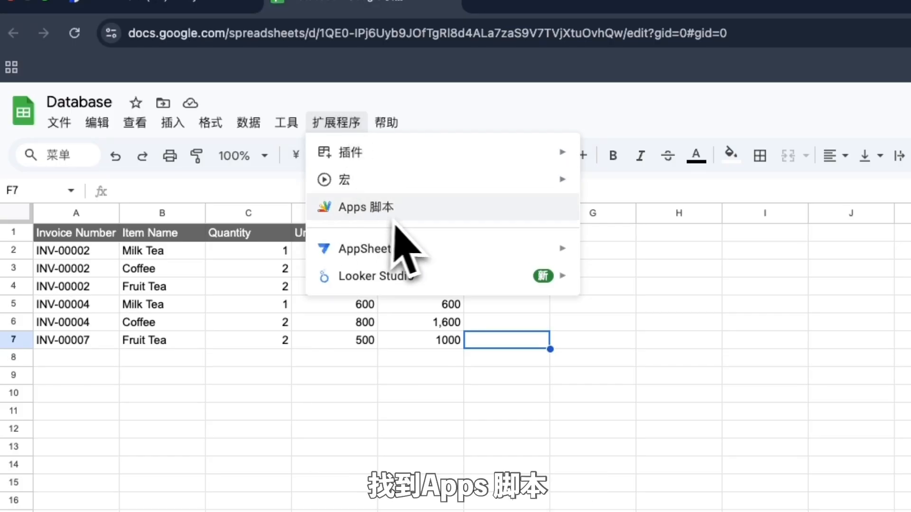
pyautogui.click(406, 197)
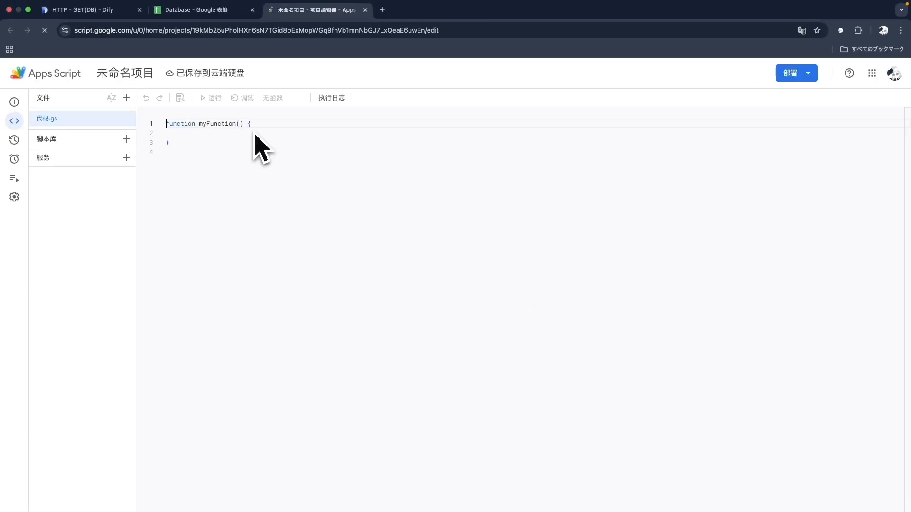
# Step: Rename the untitled project to db_api and select all the default code
pyautogui.click(145, 80)
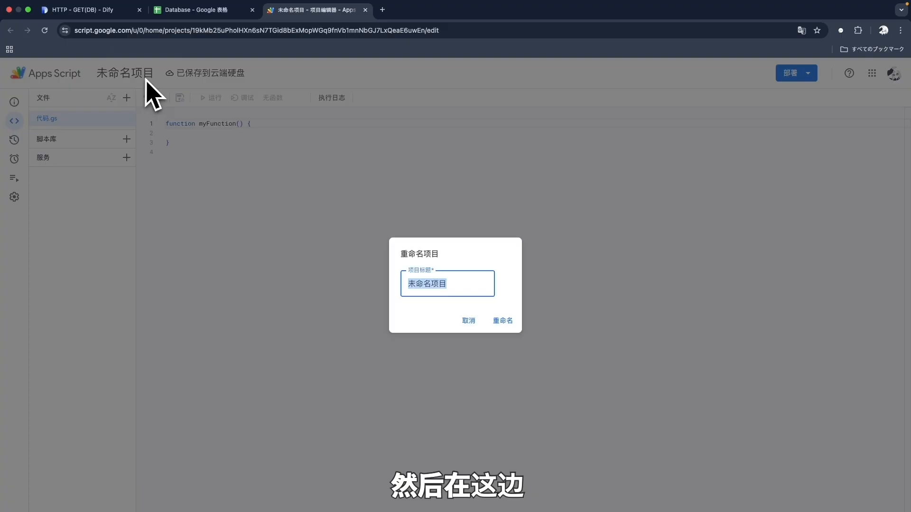
pyautogui.write('db_api')
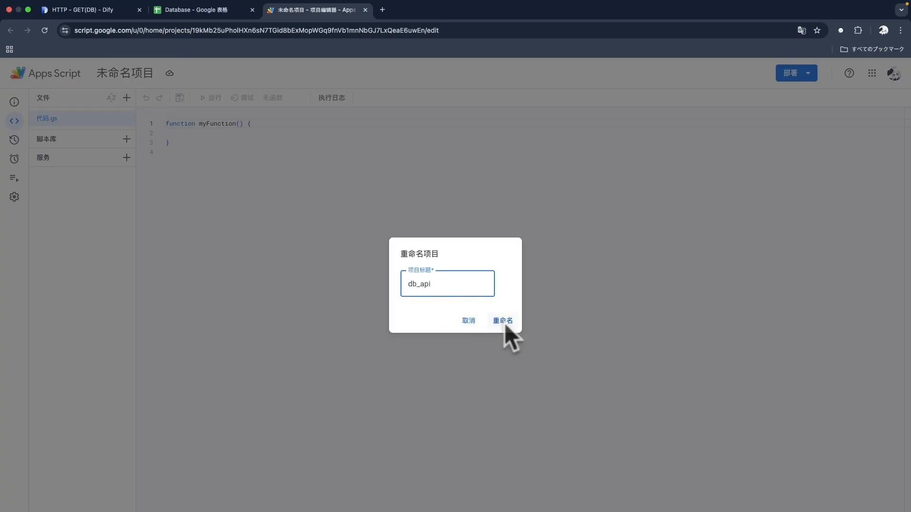
pyautogui.click(505, 323)
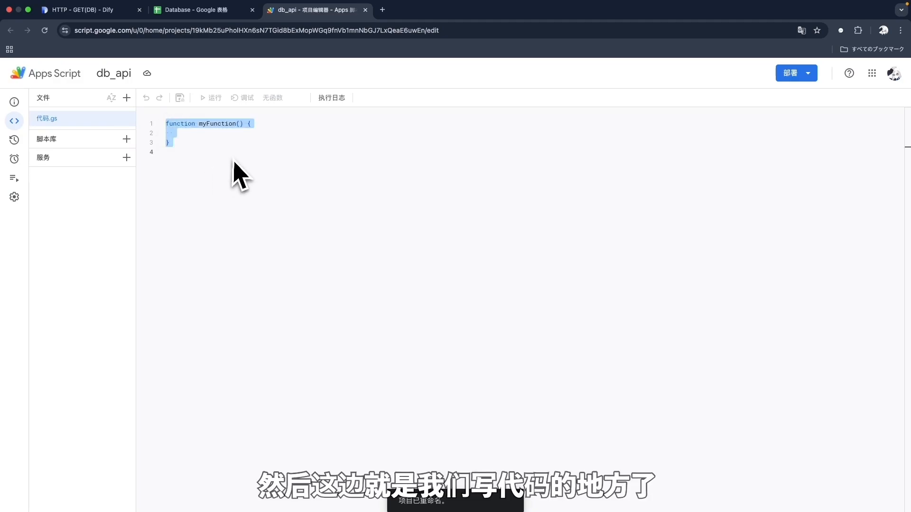
pyautogui.click(219, 152)
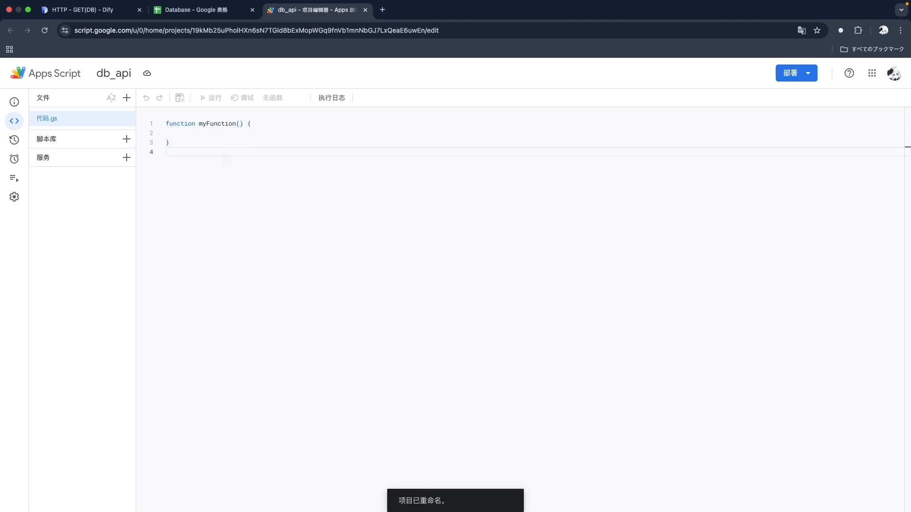
pyautogui.hotkey('ctrl', 'a')
# Step: Paste the prepared doGet invoice-lookup code over the default function
pyautogui.hotkey('ctrl', 'v')
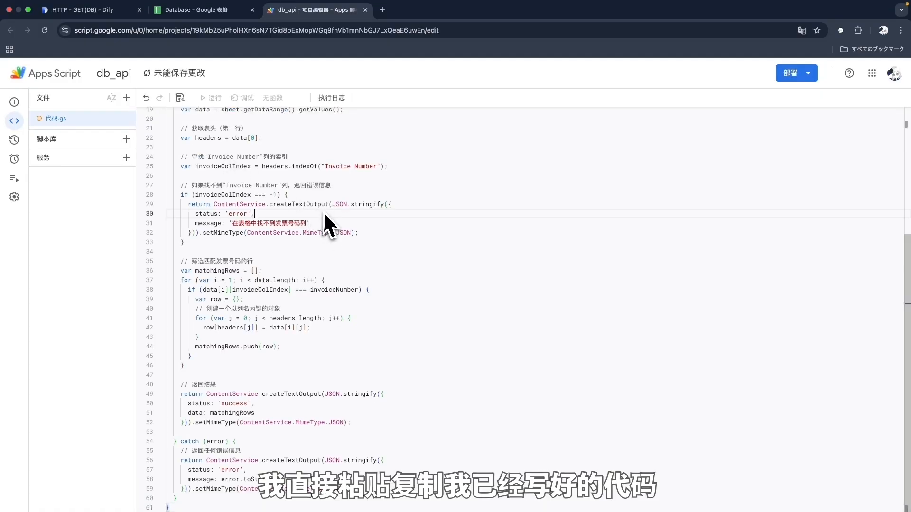
pyautogui.scroll(-4, 266, 138)
pyautogui.click(294, 291)
pyautogui.scroll(4, 294, 293)
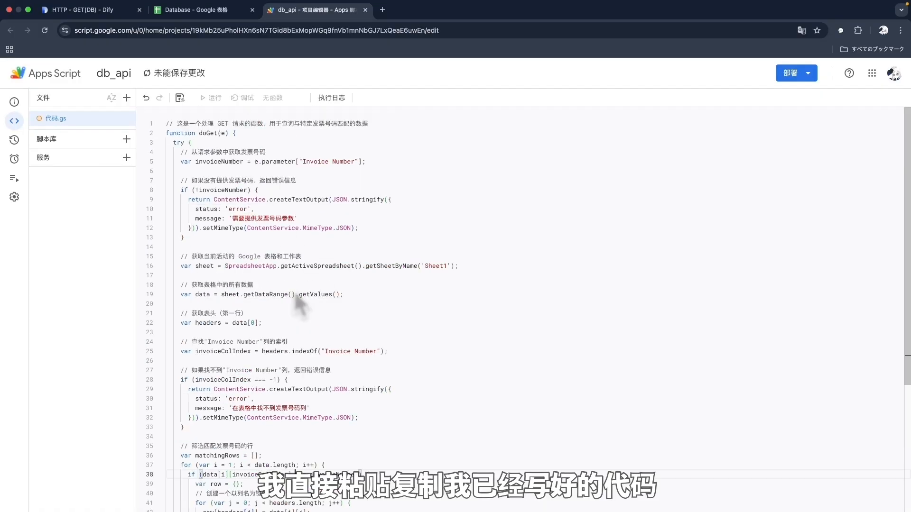
# Step: Rename the code file from 代码.gs to GET.gs and save the project
pyautogui.click(127, 119)
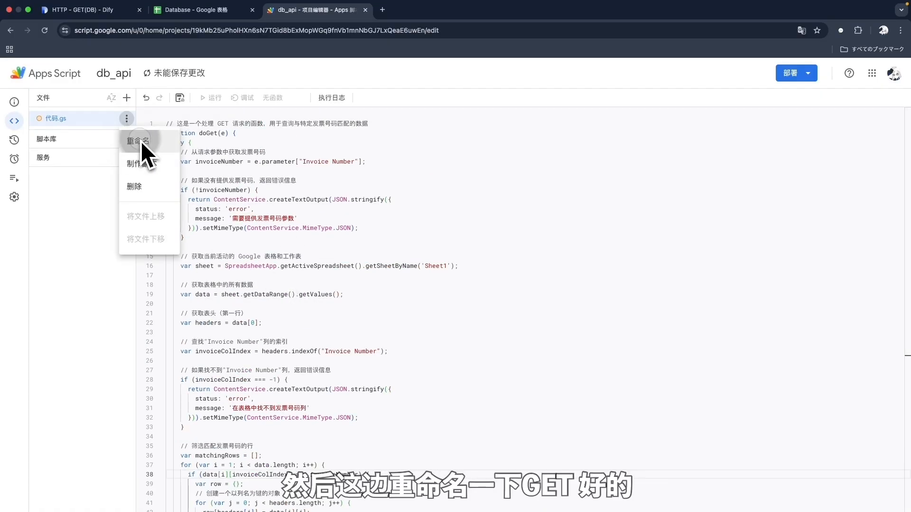
pyautogui.click(141, 141)
pyautogui.write('GET')
pyautogui.click(233, 161)
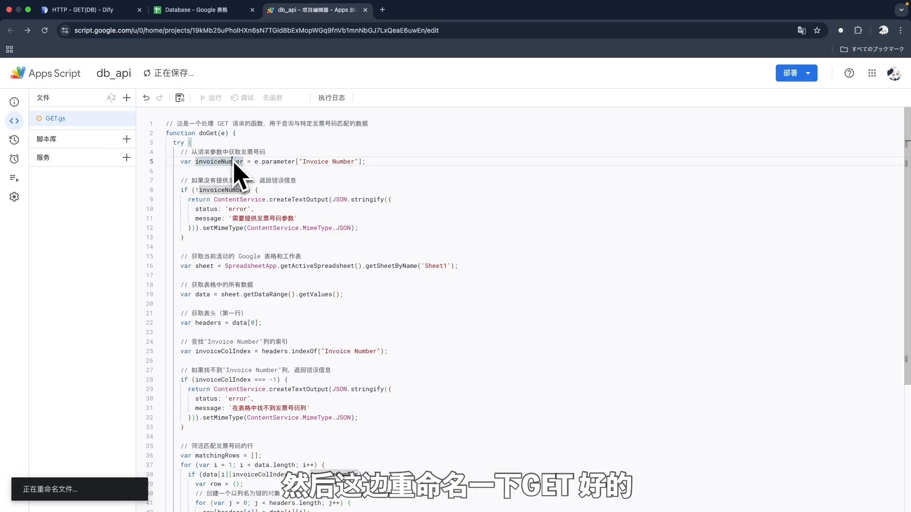
pyautogui.click(284, 172)
pyautogui.press('super+s')
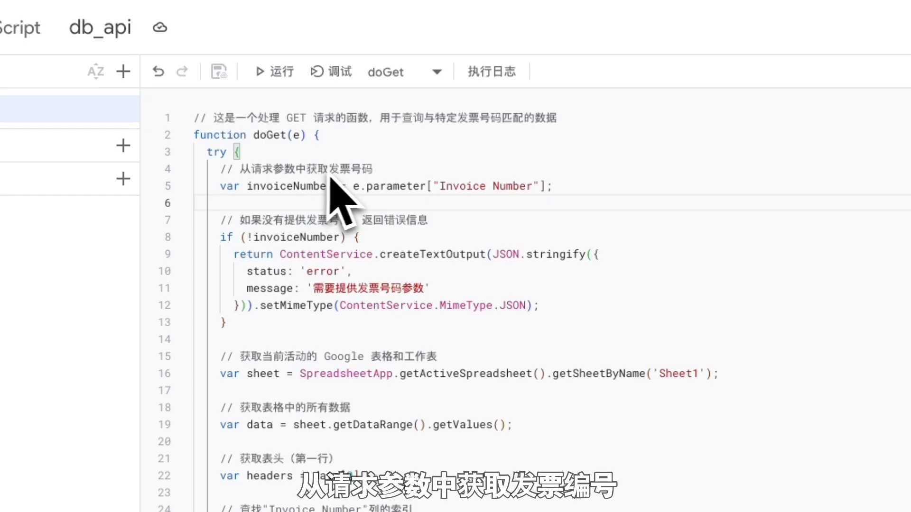
pyautogui.click(384, 174)
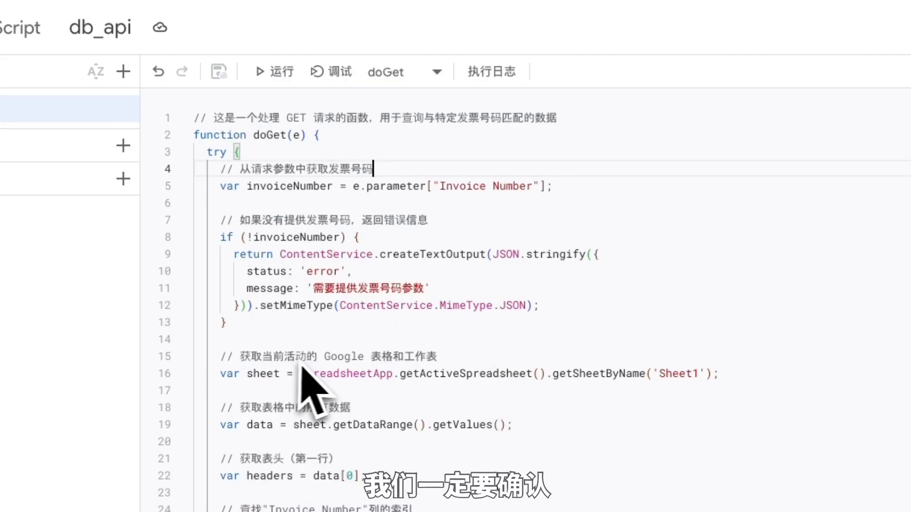
pyautogui.click(451, 359)
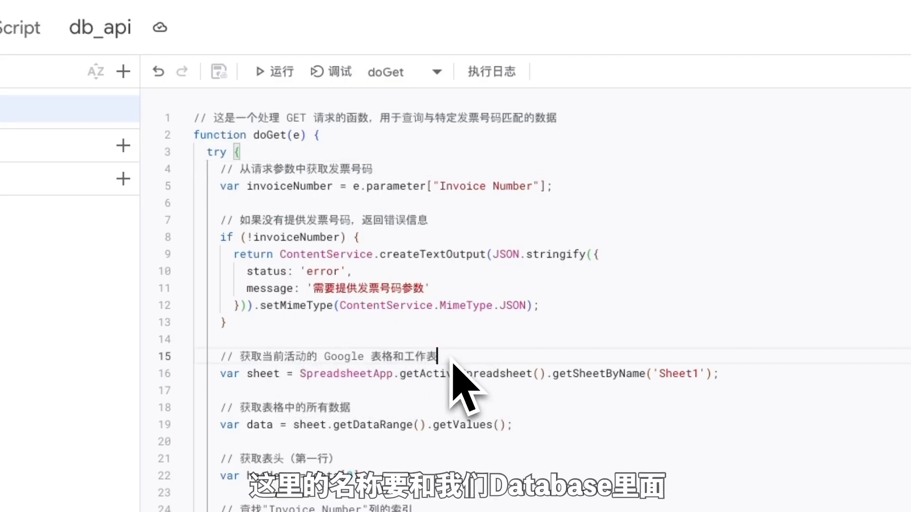
pyautogui.doubleClick(692, 379)
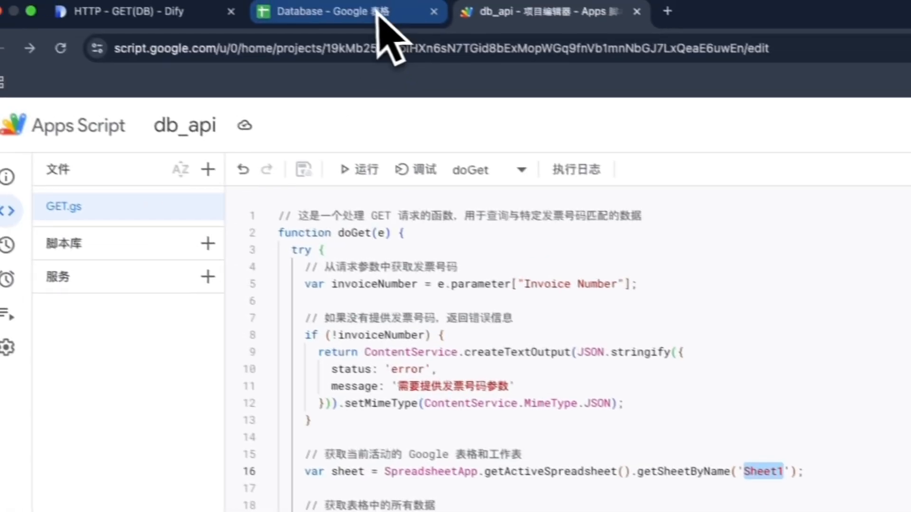
pyautogui.click(380, 17)
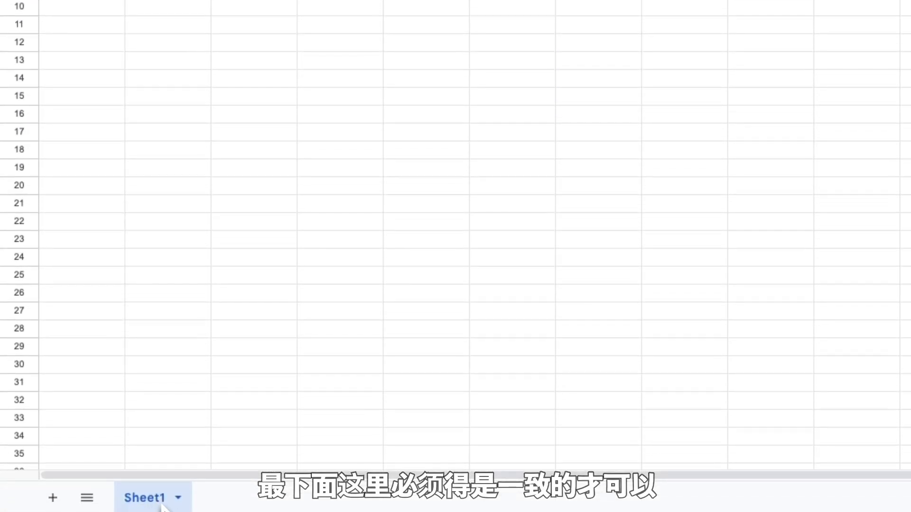
pyautogui.click(451, 22)
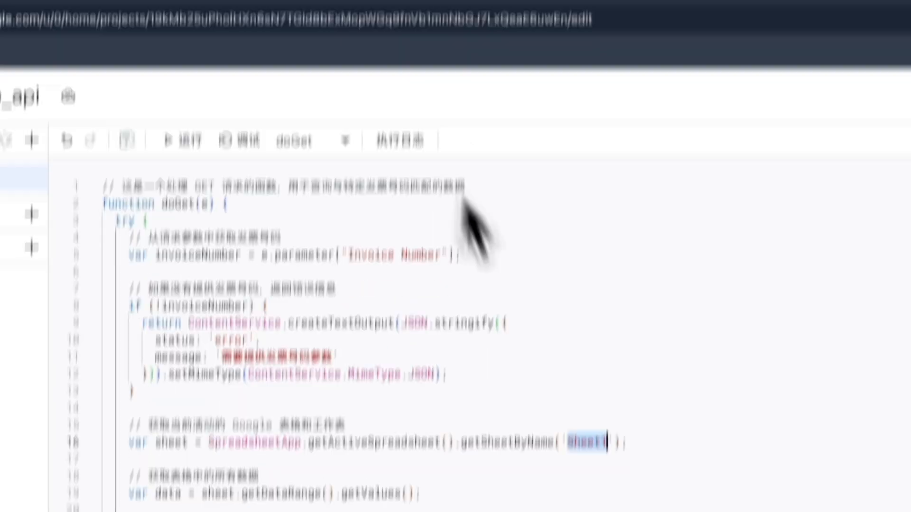
pyautogui.click(660, 260)
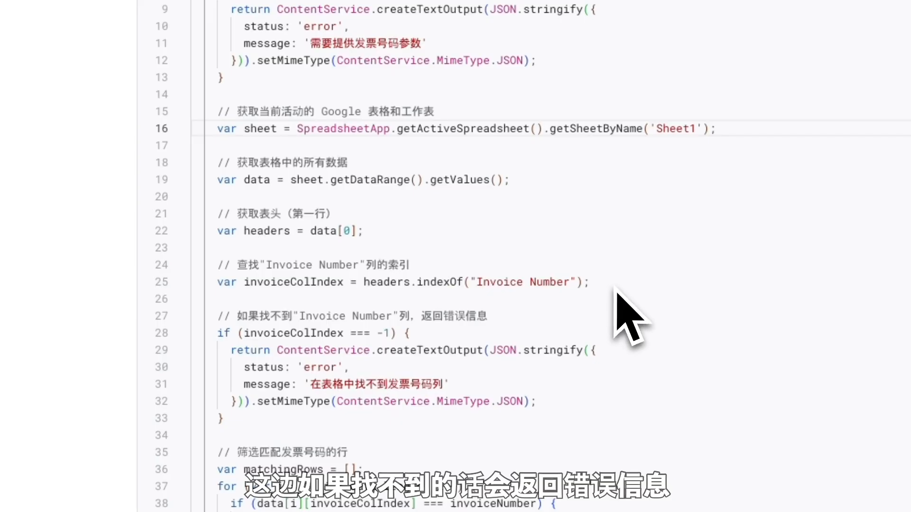
pyautogui.scroll(-4, 616, 290)
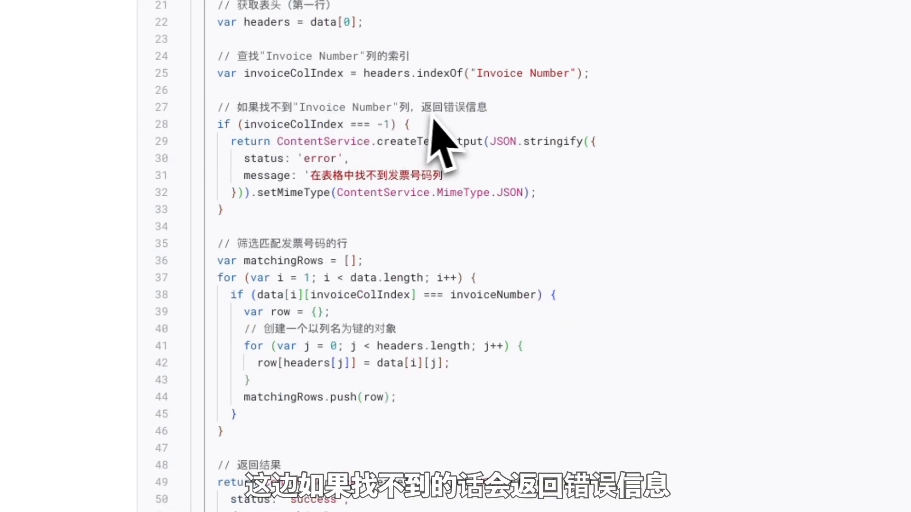
pyautogui.scroll(-3, 489, 124)
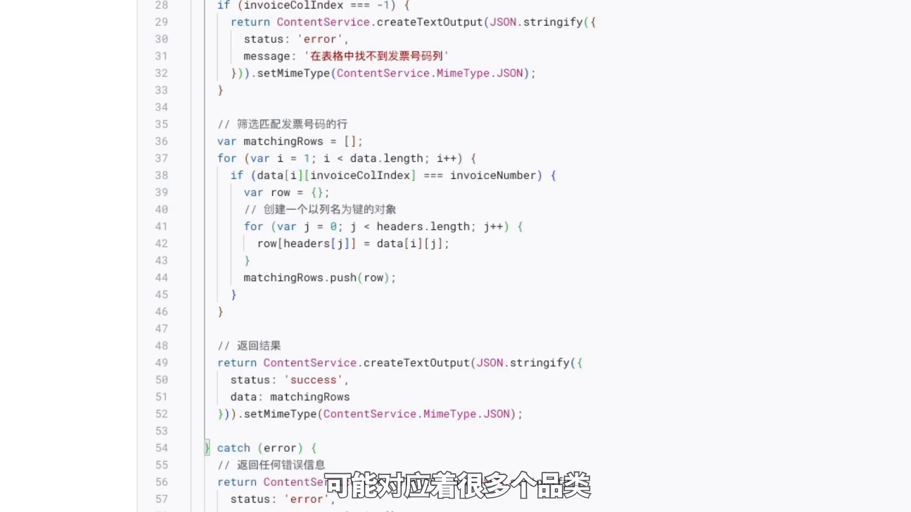
pyautogui.scroll(-1, 455, 247)
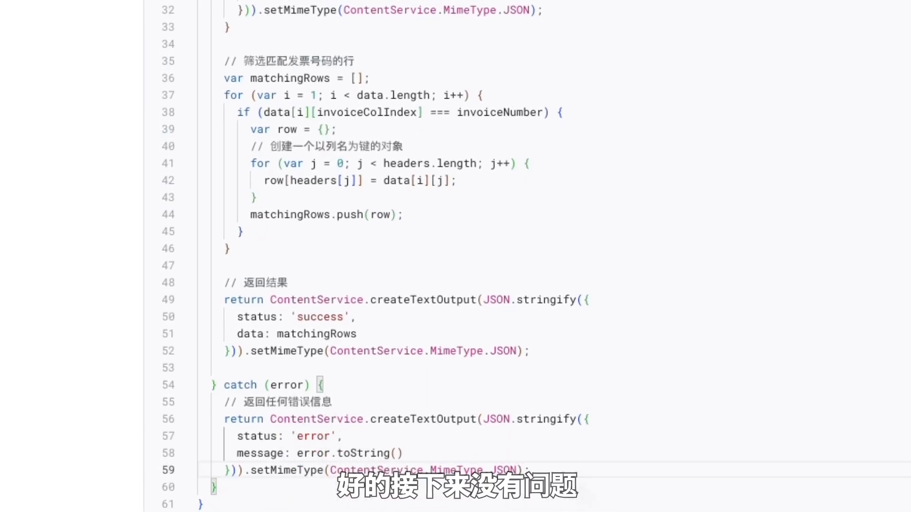
pyautogui.scroll(6, 582, 480)
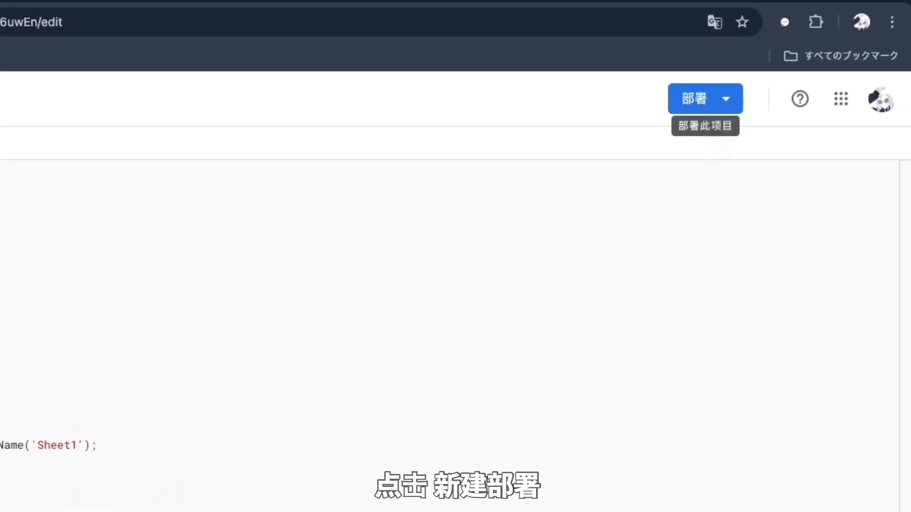
# Step: Start a new Web app deployment and enter the version description 'v'
pyautogui.click(822, 50)
pyautogui.click(723, 151)
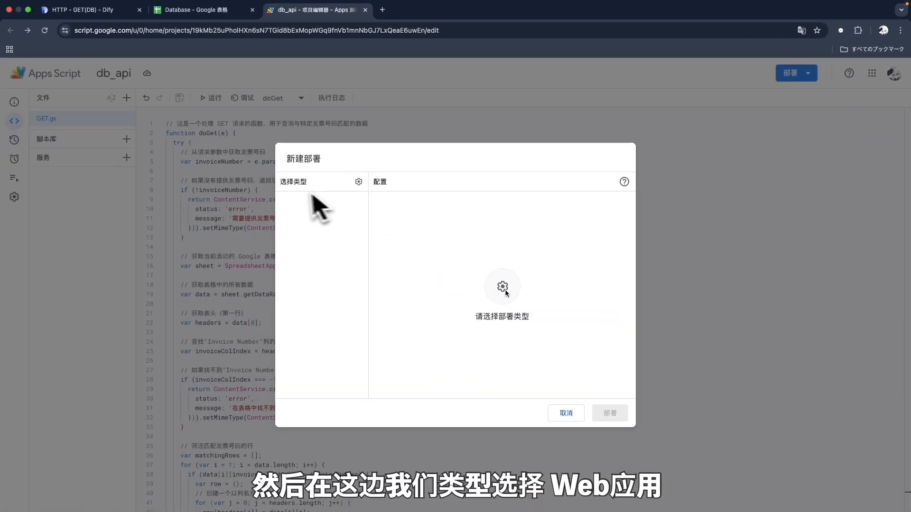
pyautogui.click(359, 182)
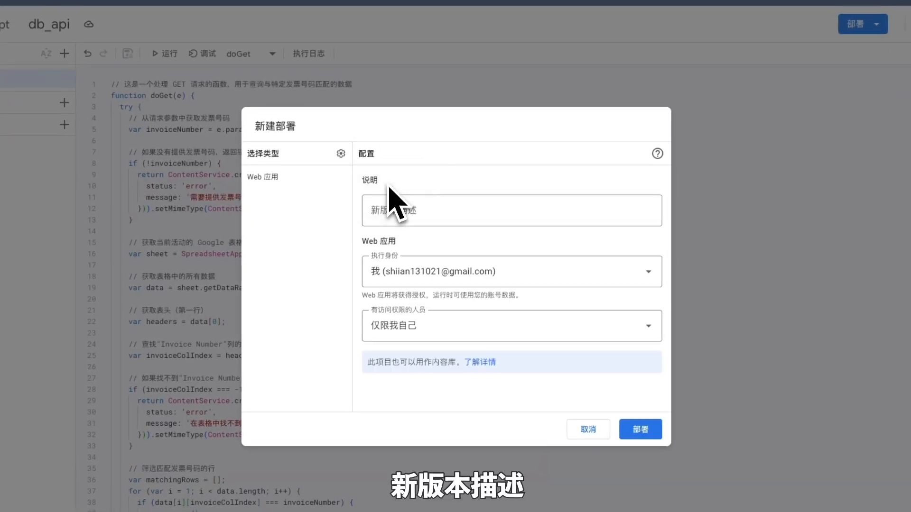
pyautogui.click(397, 197)
pyautogui.click(446, 221)
pyautogui.write('v0')
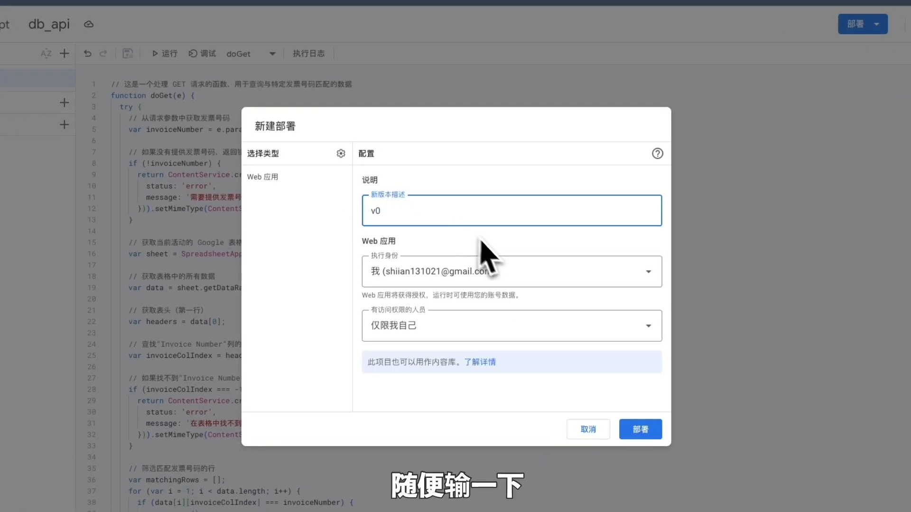
pyautogui.click(491, 243)
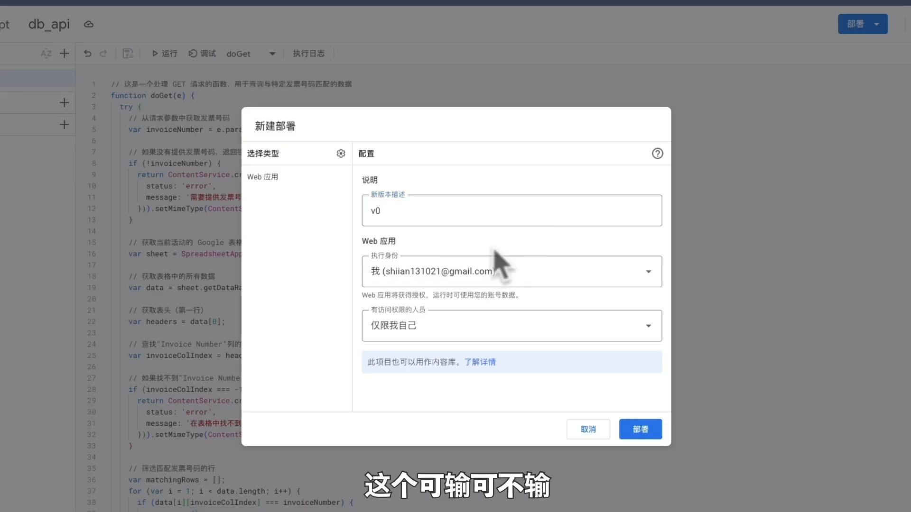
pyautogui.click(395, 210)
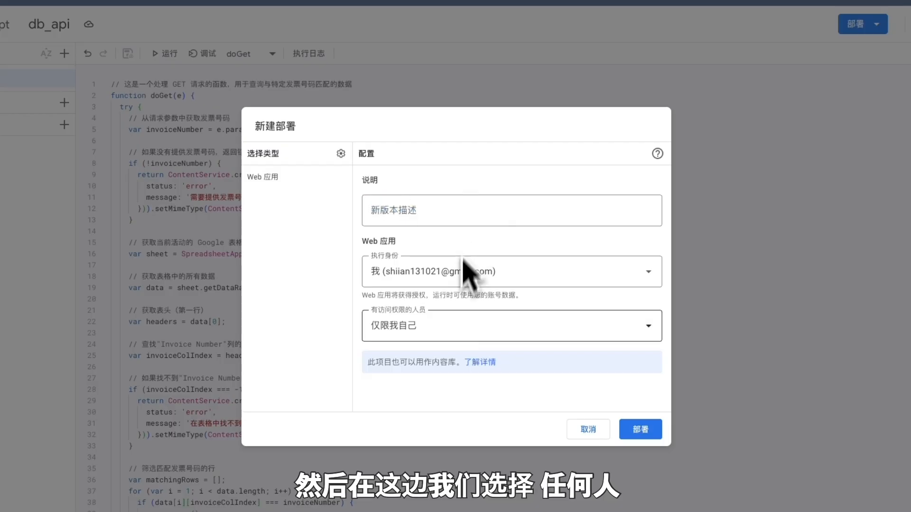
# Step: Set Who has access to Anyone and deploy the web app
pyautogui.click(479, 332)
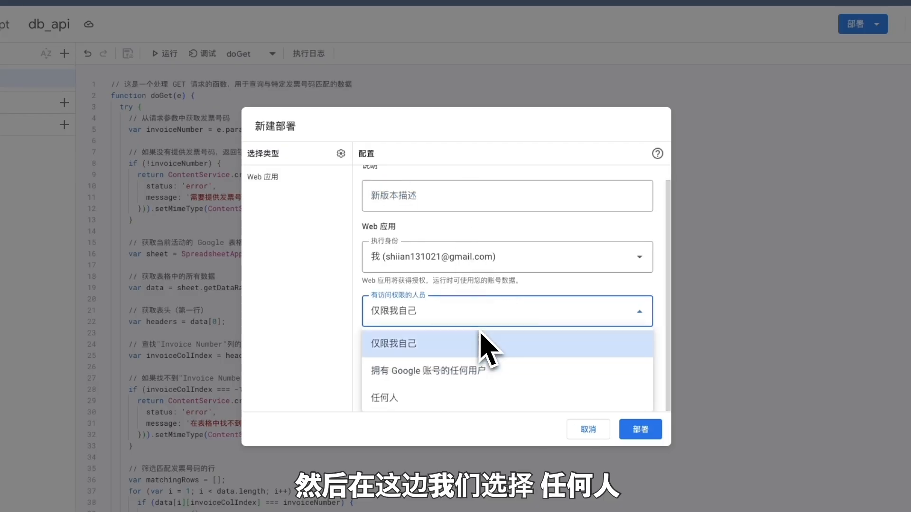
pyautogui.click(407, 403)
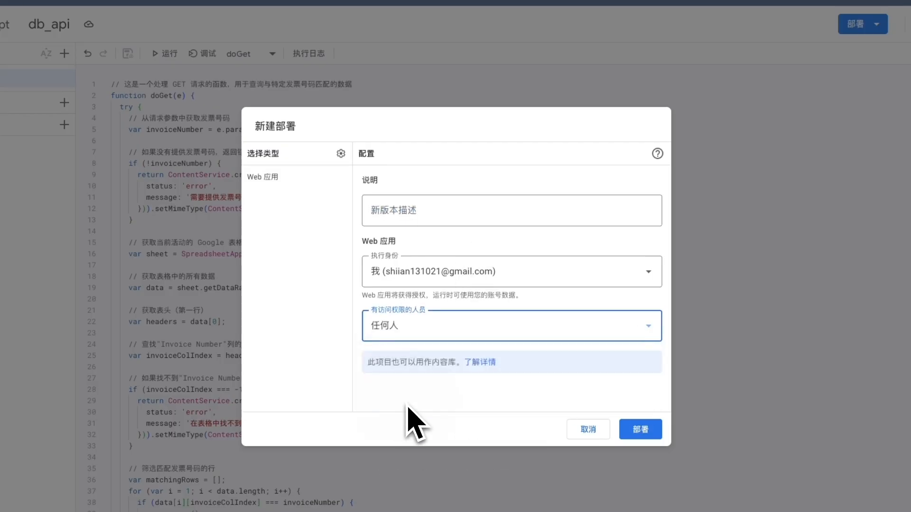
pyautogui.click(640, 429)
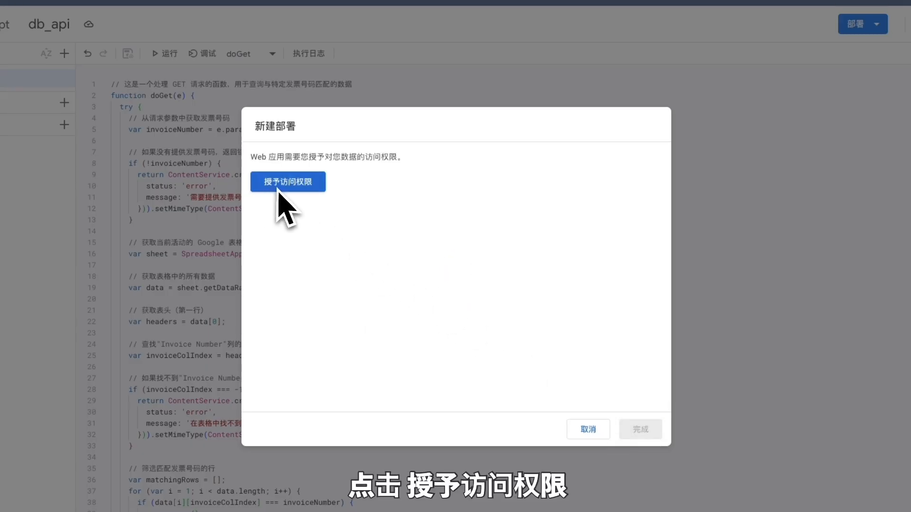
# Step: Authorize db_api for Google Sheets, copy the version 1 web app URL, and return to Dify
pyautogui.click(316, 189)
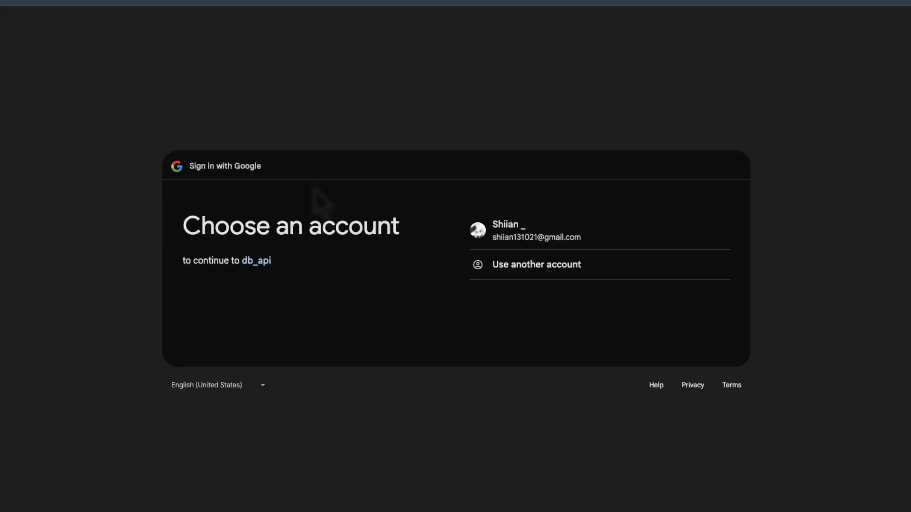
pyautogui.click(551, 235)
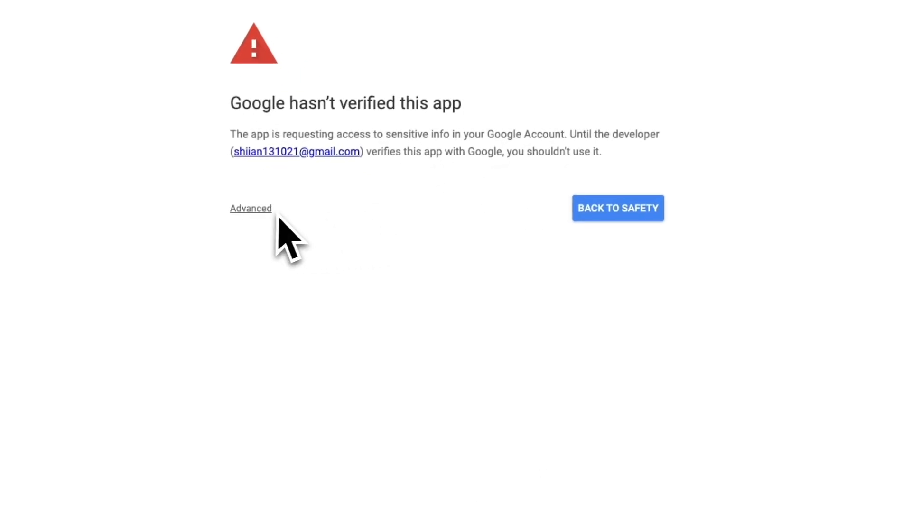
pyautogui.click(259, 211)
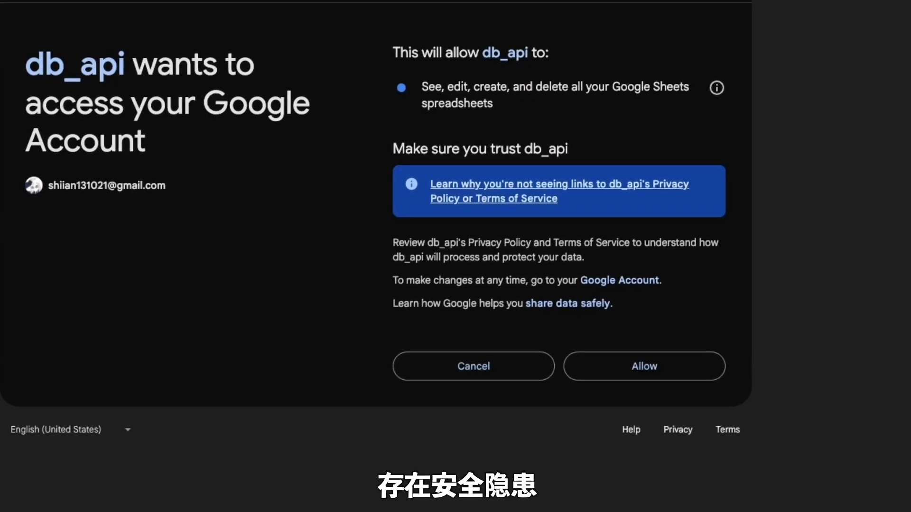
pyautogui.click(708, 376)
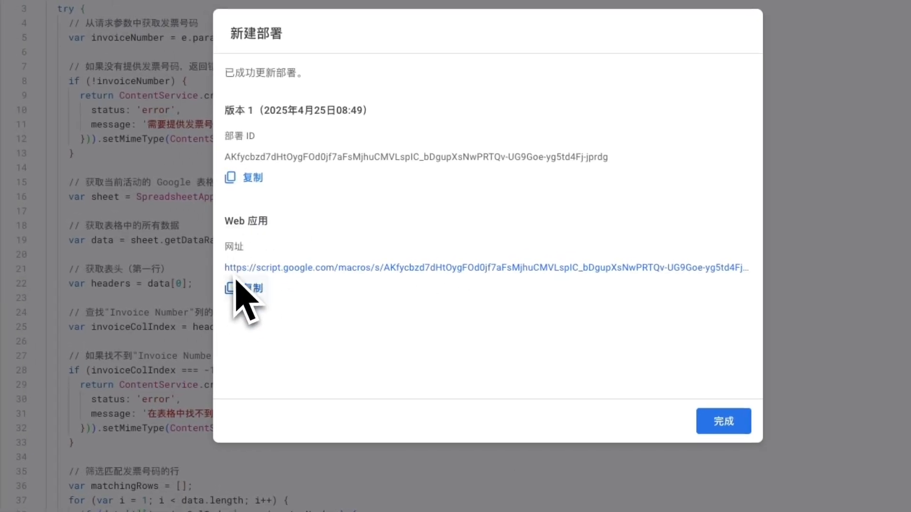
pyautogui.click(253, 290)
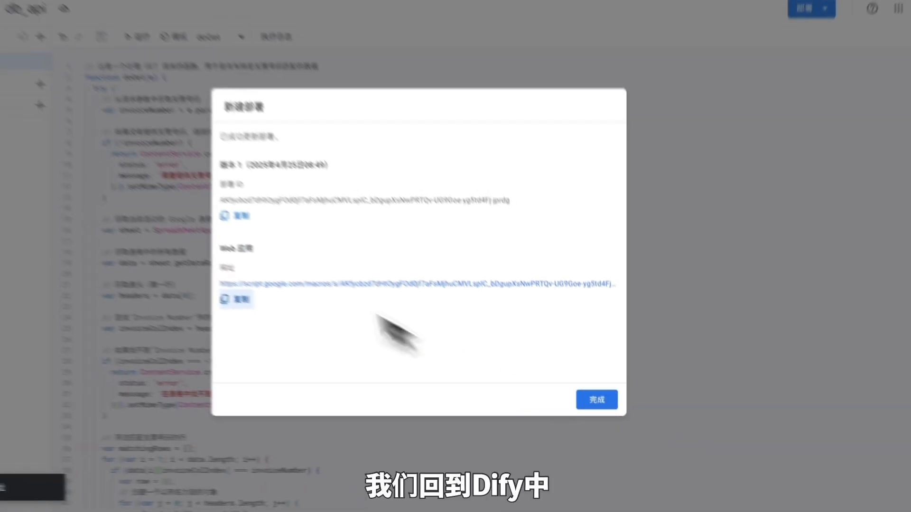
pyautogui.click(105, 10)
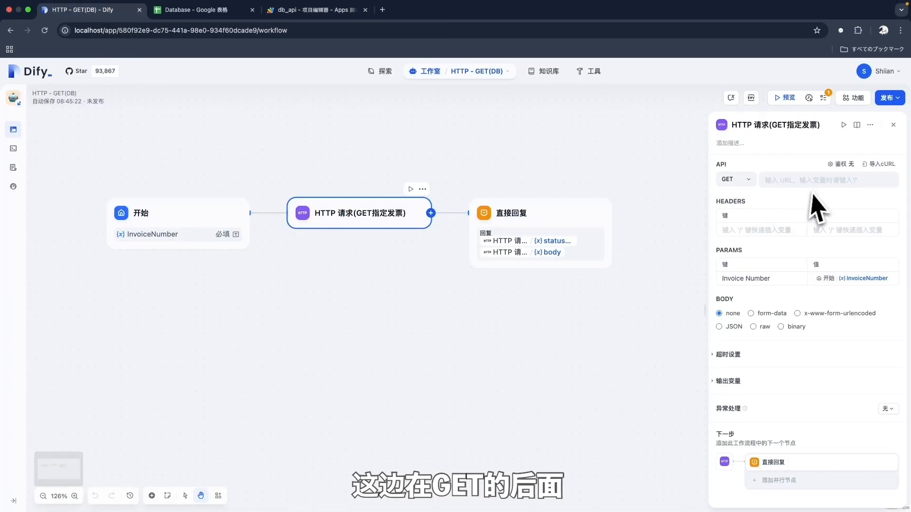
# Step: Paste the Apps Script /exec URL into the GET node's request URL and check the direct reply node
pyautogui.click(796, 182)
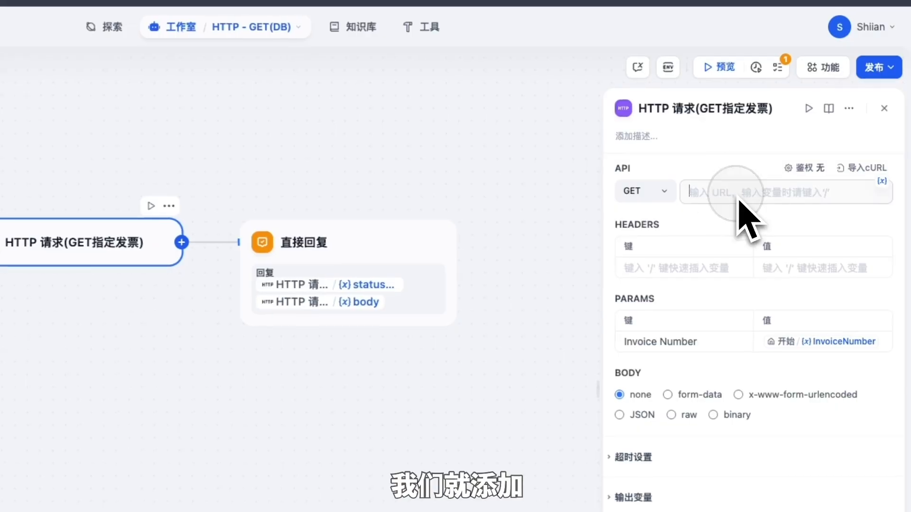
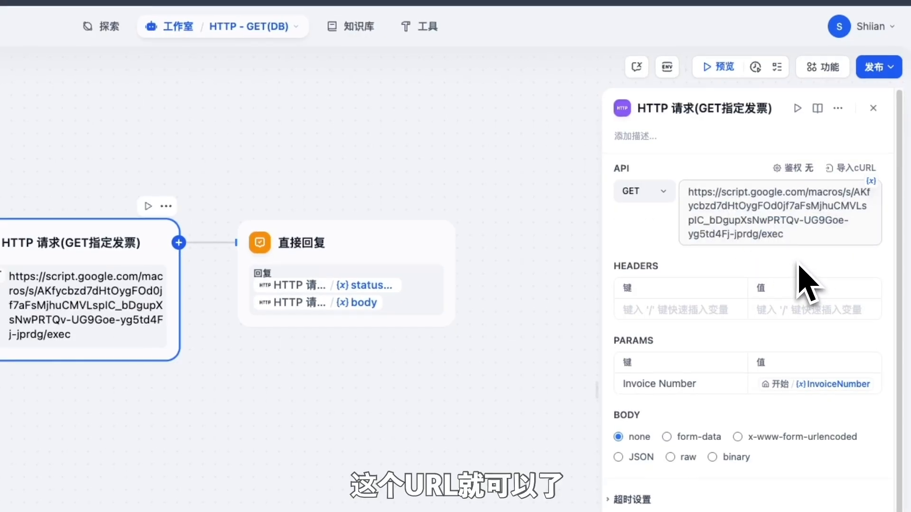
pyautogui.click(837, 264)
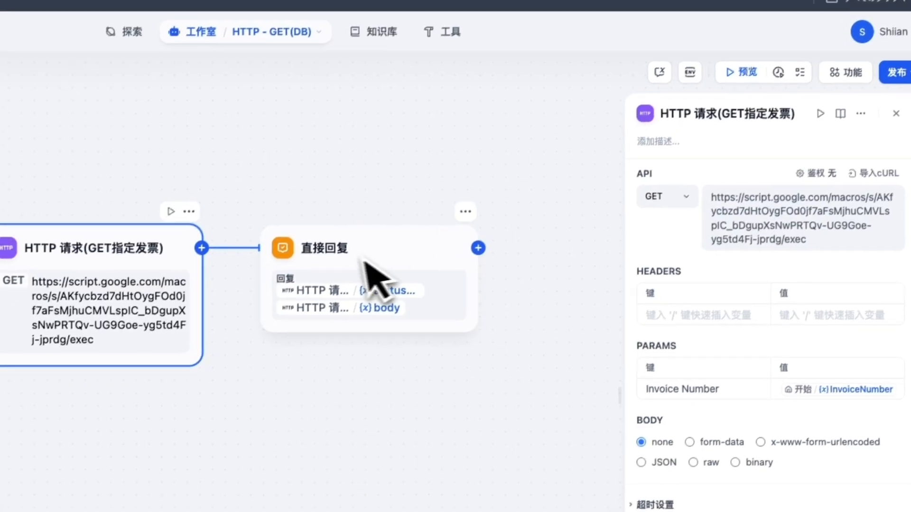
pyautogui.click(346, 304)
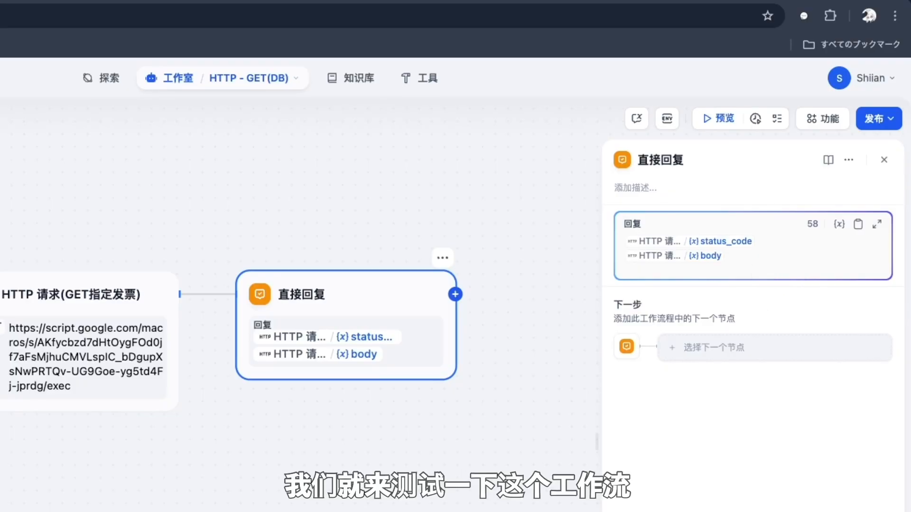
pyautogui.click(884, 160)
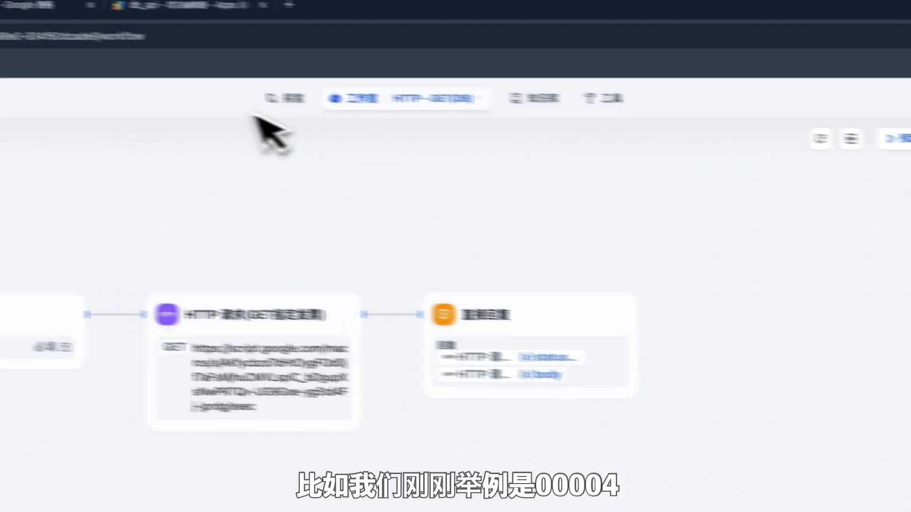
# Step: In the Database sheet, look up invoice INV-00004 in A6 and its Milk Tea item in B5
pyautogui.click(296, 19)
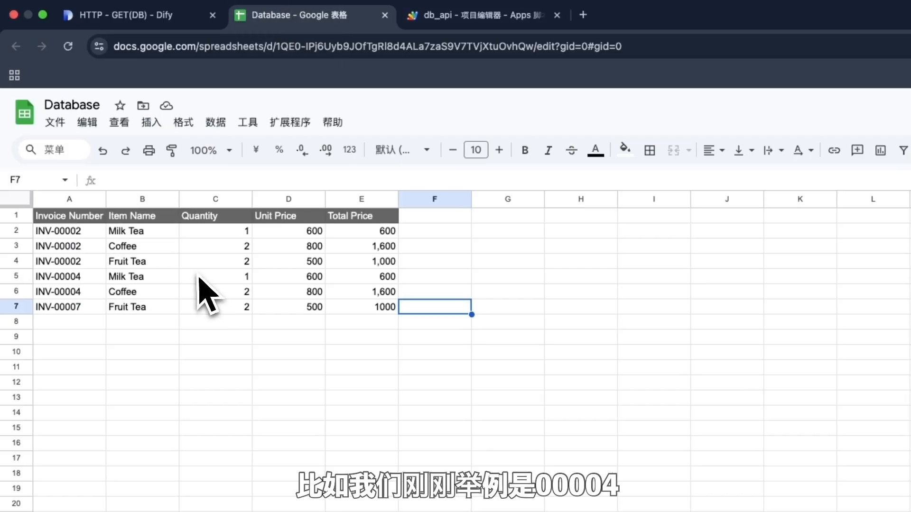
pyautogui.click(199, 280)
pyautogui.click(87, 292)
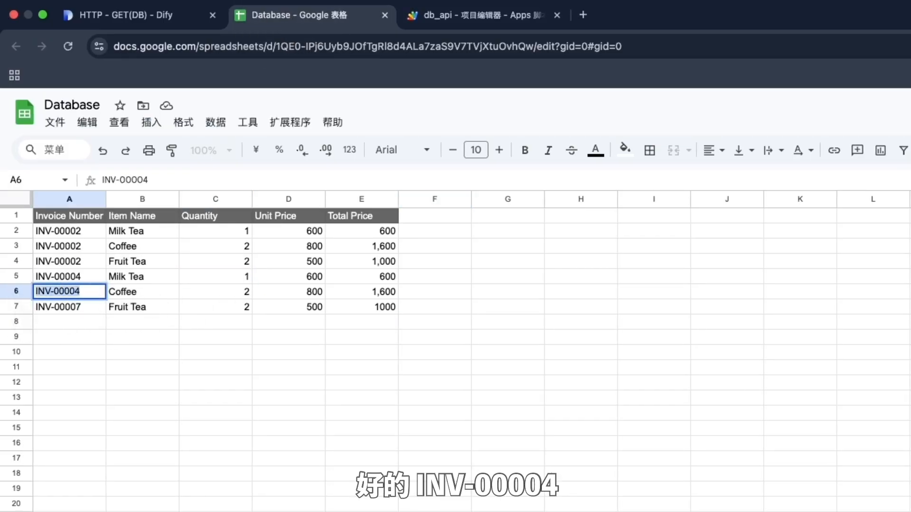
pyautogui.click(147, 279)
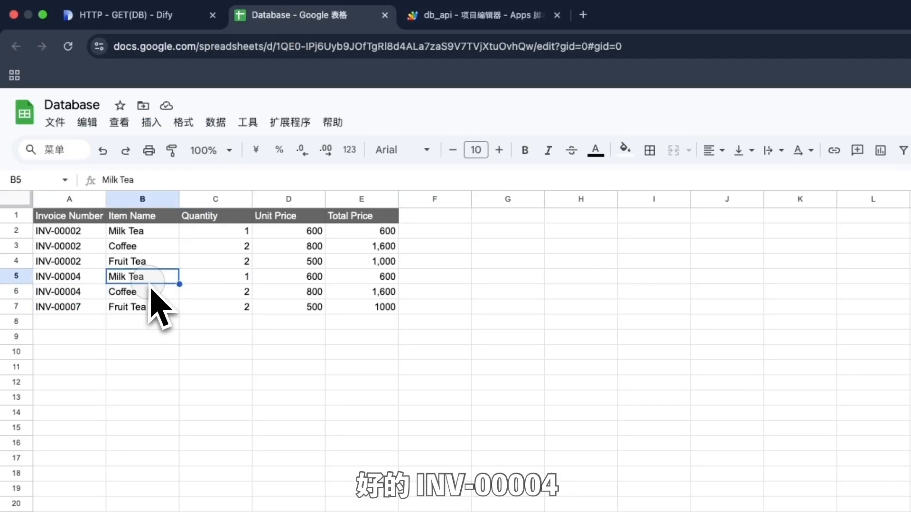
pyautogui.click(152, 16)
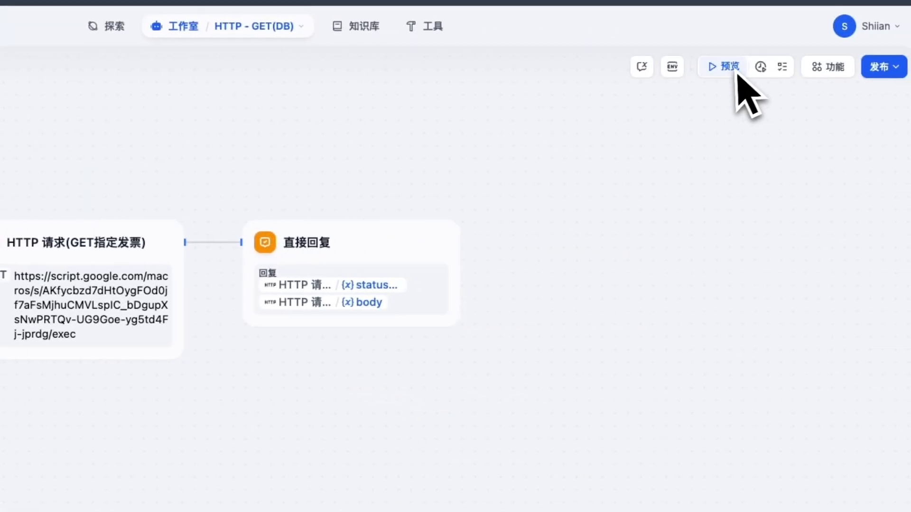
# Step: Run the workflow preview with InvoiceNumber INV-00004 and the chat message 'g'
pyautogui.click(732, 72)
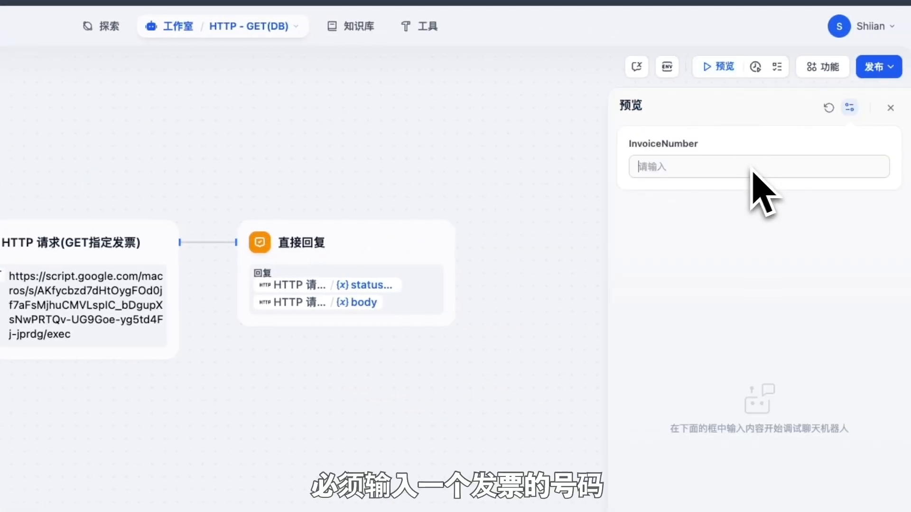
pyautogui.write('INV-00004')
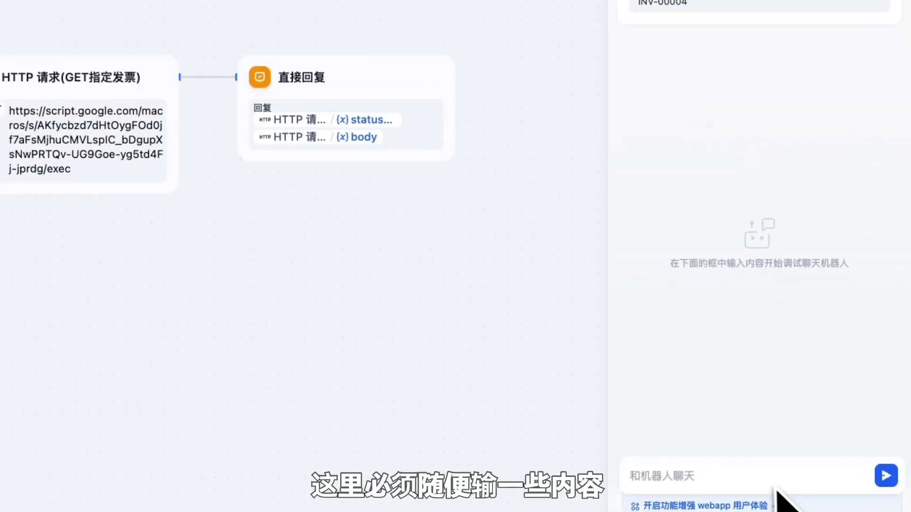
pyautogui.click(783, 484)
pyautogui.write('g')
pyautogui.press('Return')
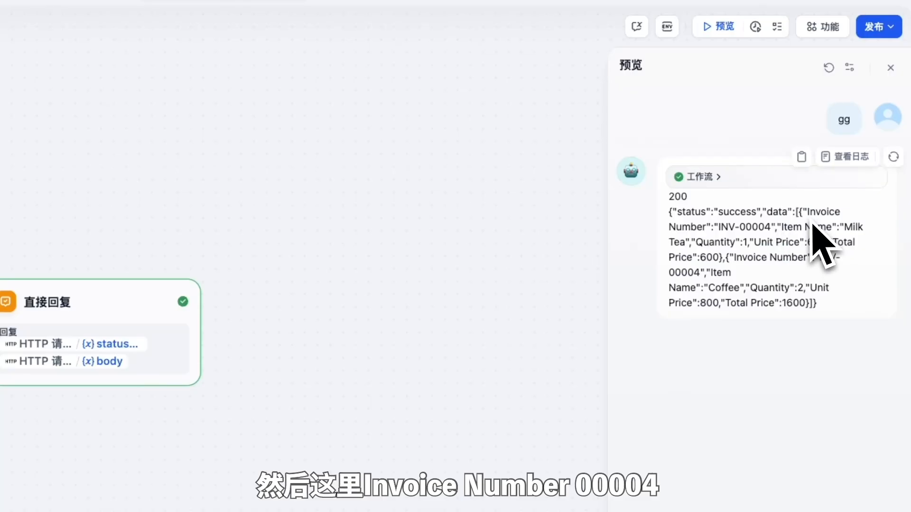
# Step: Check the reply's INV-00004 Milk Tea and Coffee items against rows A5:E6 in the Database sheet
pyautogui.moveTo(719, 228); pyautogui.dragTo(770, 232)
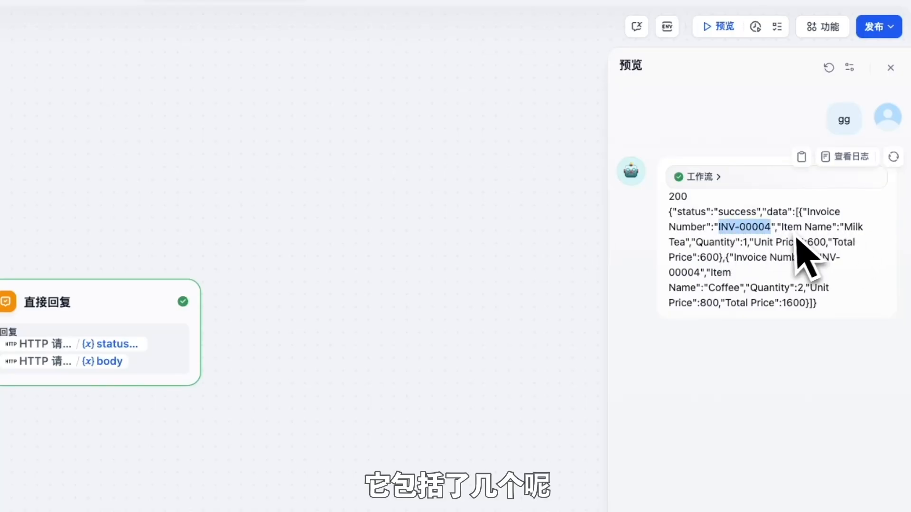
pyautogui.click(814, 238)
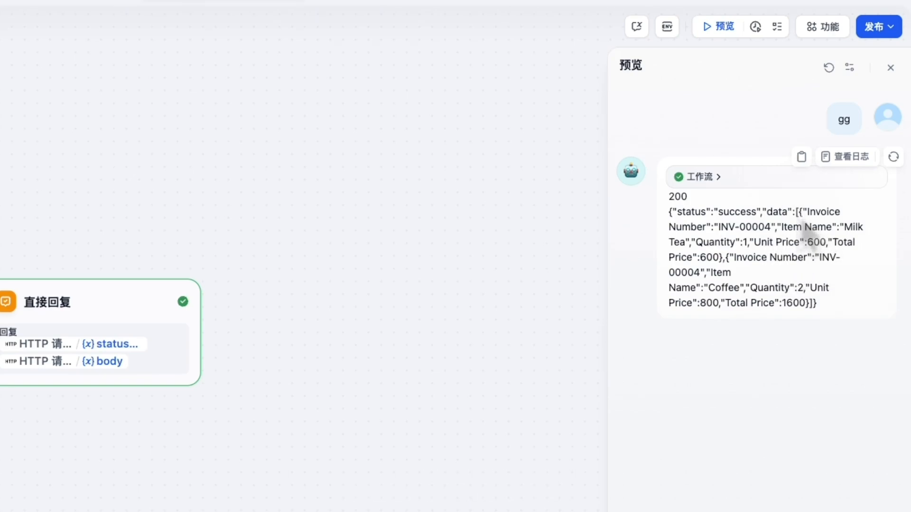
pyautogui.moveTo(800, 219); pyautogui.dragTo(748, 258)
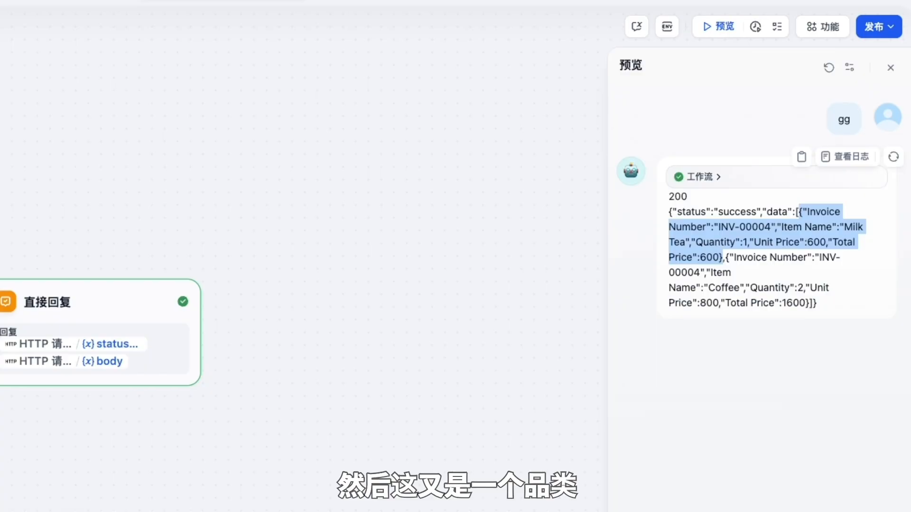
pyautogui.moveTo(726, 257); pyautogui.dragTo(812, 308)
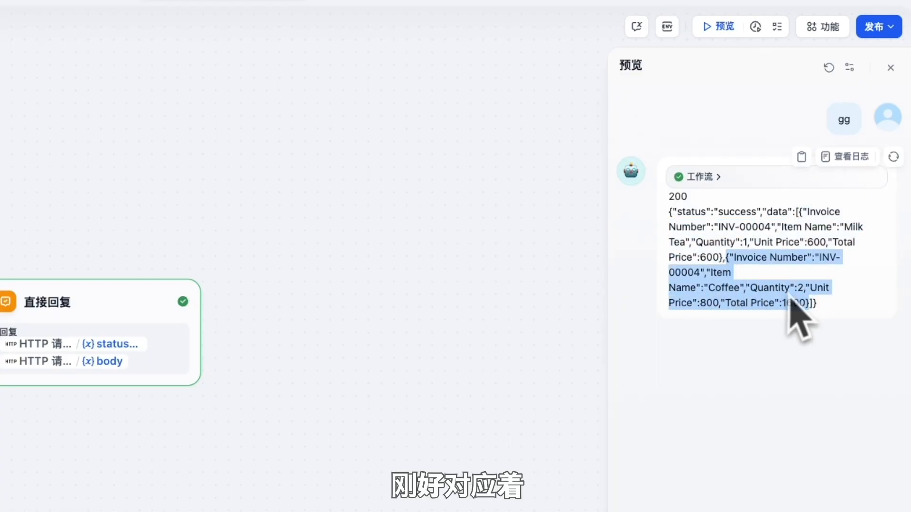
pyautogui.click(764, 297)
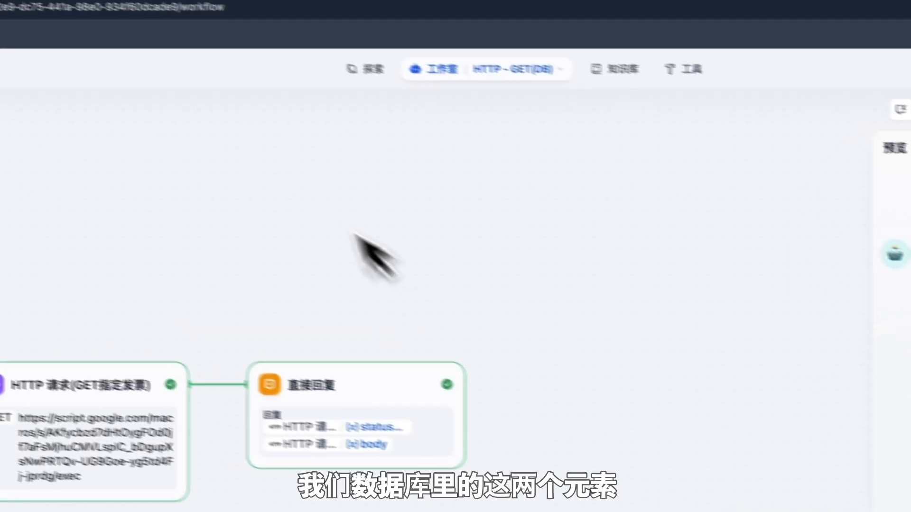
pyautogui.click(281, 19)
pyautogui.moveTo(71, 277); pyautogui.dragTo(397, 299)
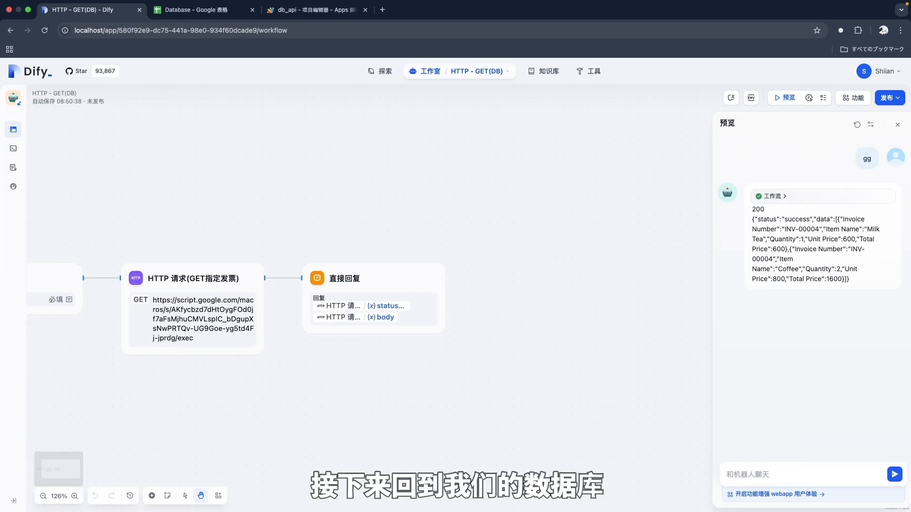
pyautogui.click(218, 14)
# Step: Select the empty row A8:E8 below the data, then return to the Dify GET workflow
pyautogui.click(211, 252)
pyautogui.click(95, 231)
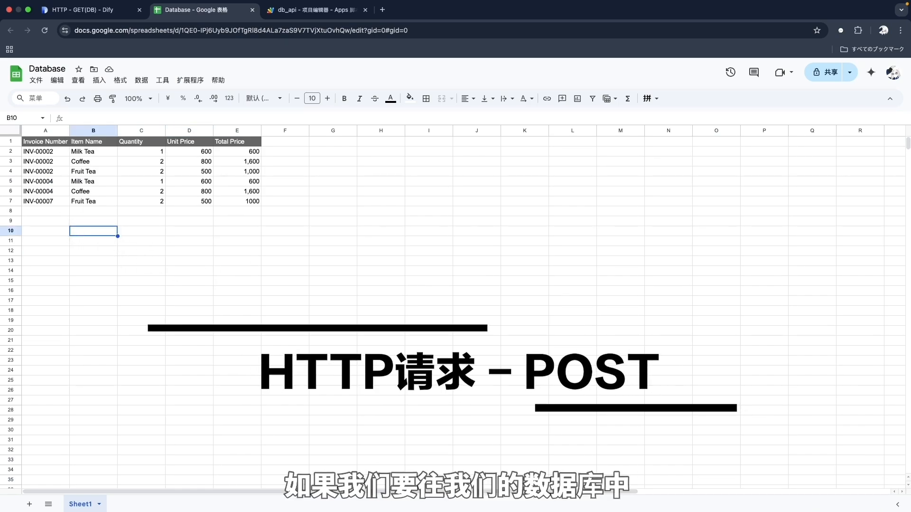
pyautogui.click(60, 212)
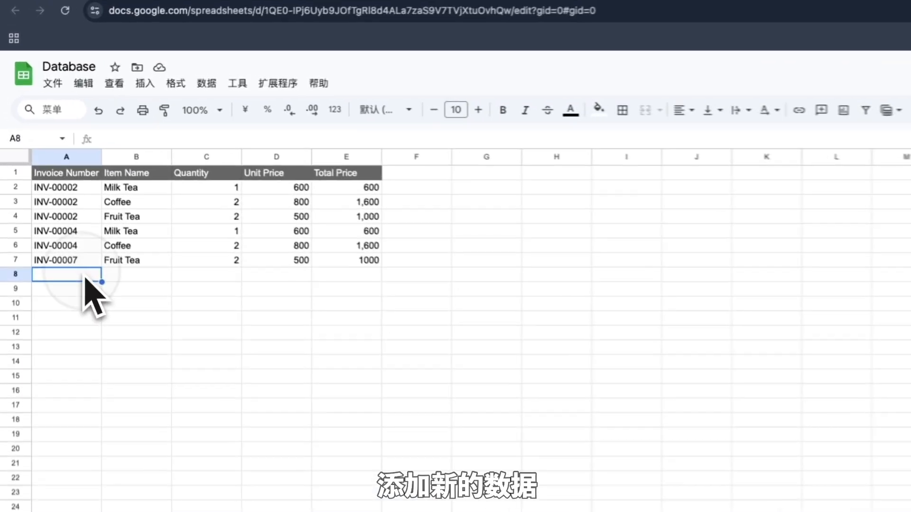
pyautogui.moveTo(251, 211); pyautogui.dragTo(121, 214)
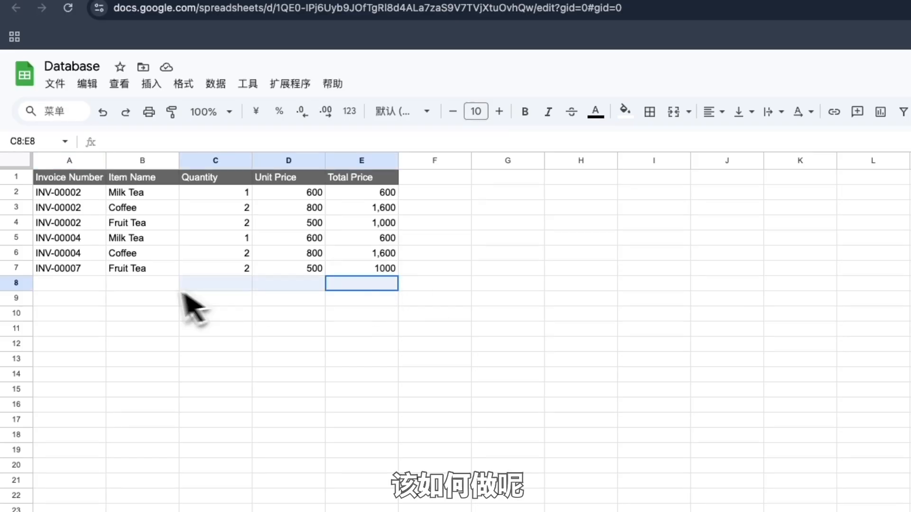
pyautogui.moveTo(181, 290); pyautogui.dragTo(81, 285)
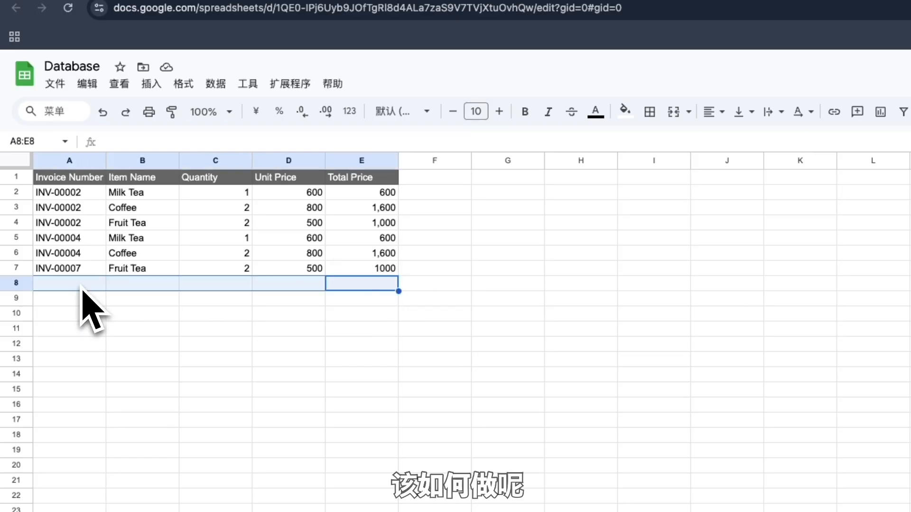
pyautogui.click(74, 284)
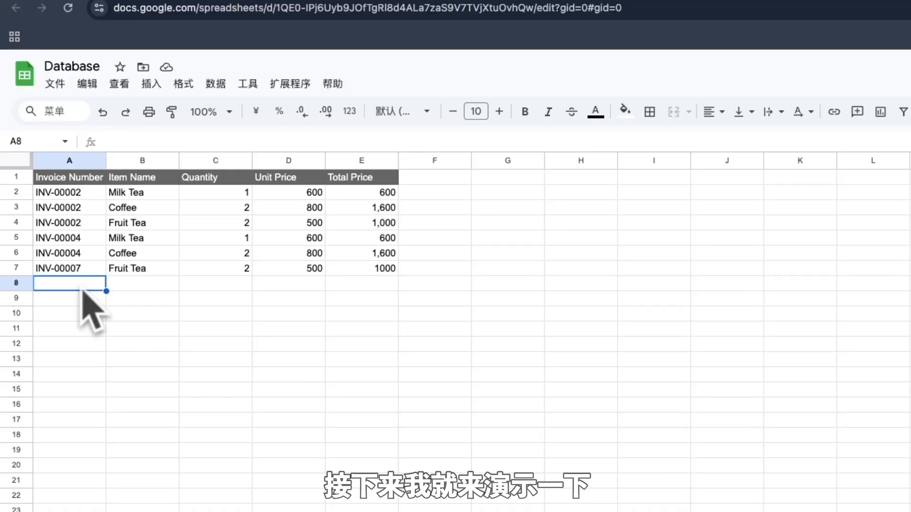
pyautogui.click(83, 10)
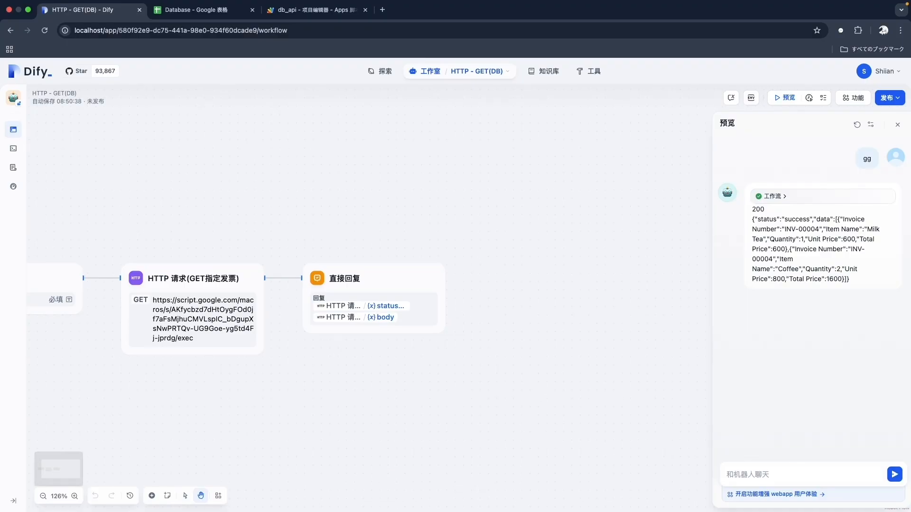
# Step: Switch to the HTTP - POST(DB) app and open its 发票识别 llama3.2-vision node
pyautogui.click(486, 72)
pyautogui.click(501, 112)
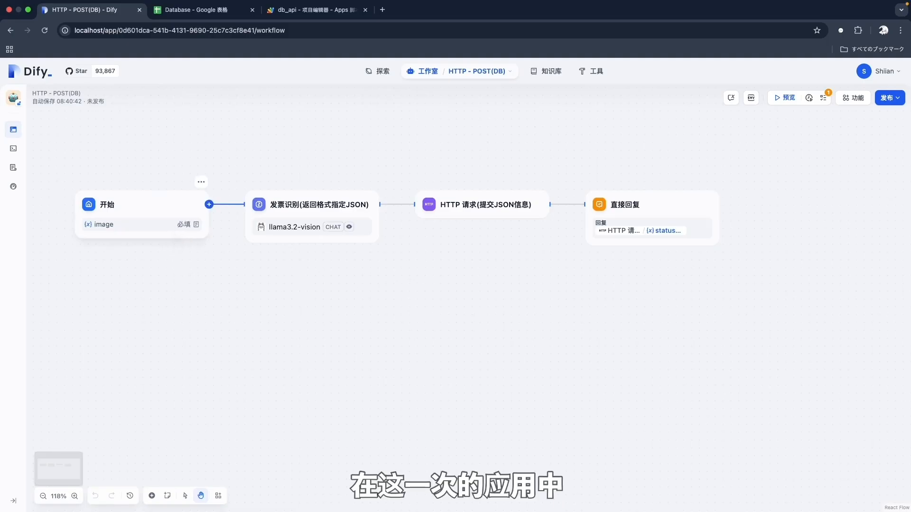
pyautogui.click(313, 213)
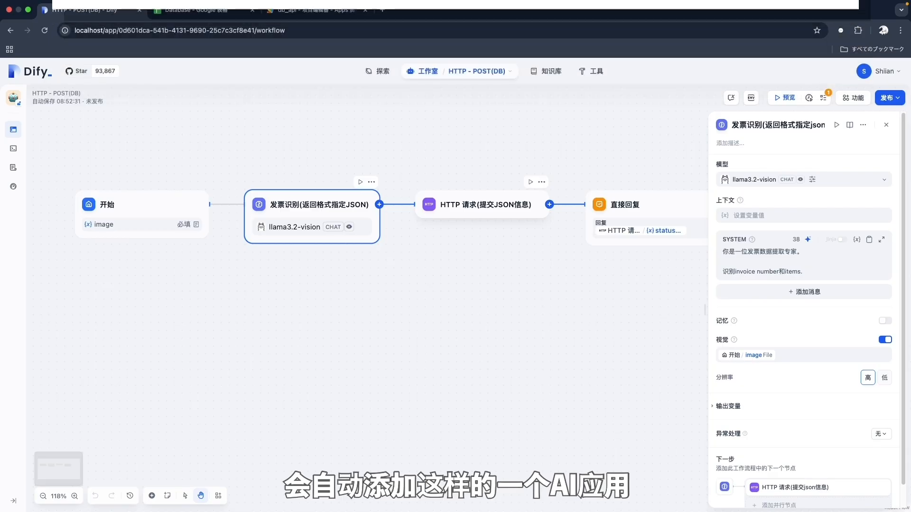
pyautogui.click(886, 125)
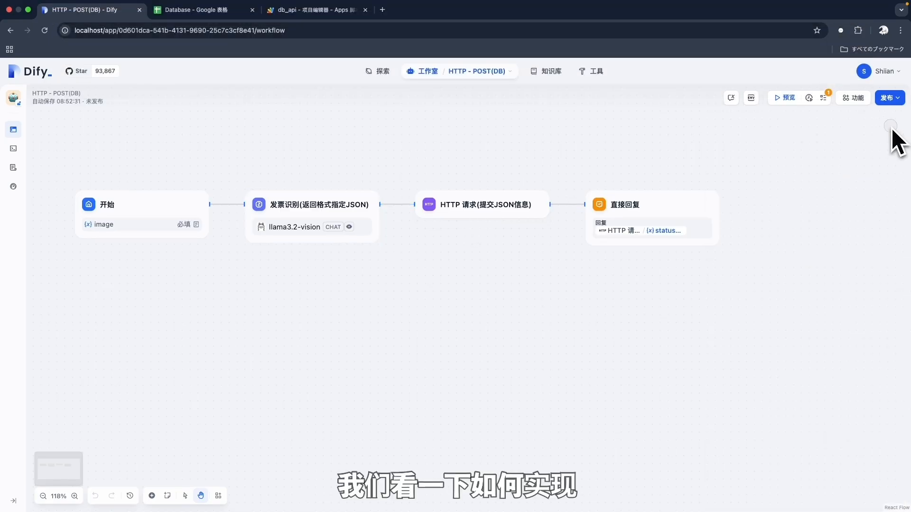
pyautogui.click(169, 216)
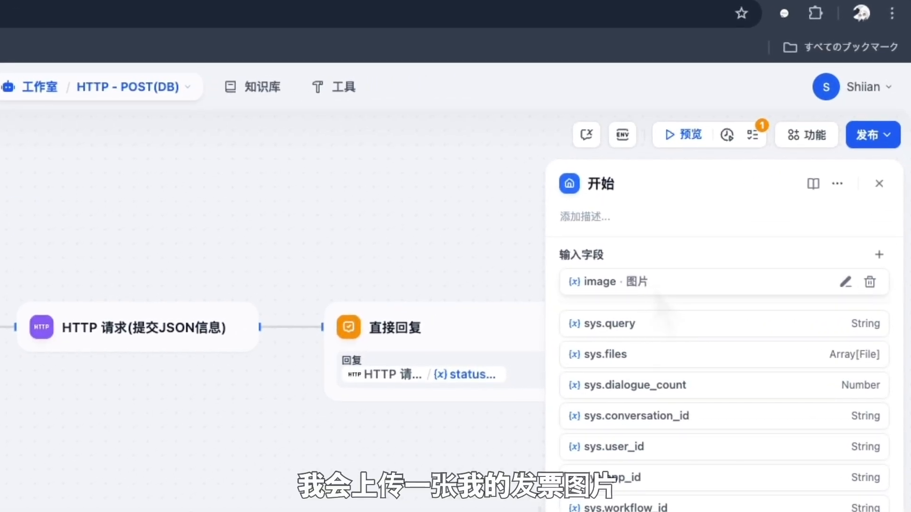
pyautogui.click(879, 183)
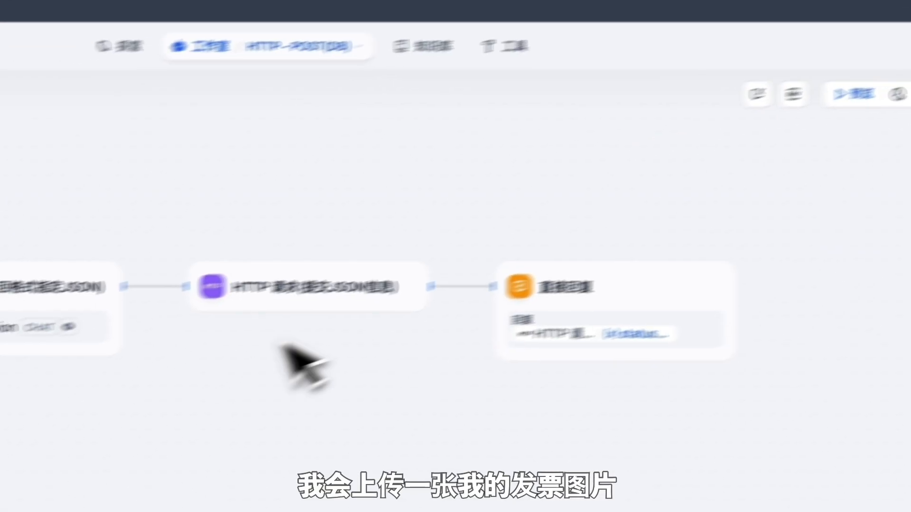
pyautogui.click(209, 247)
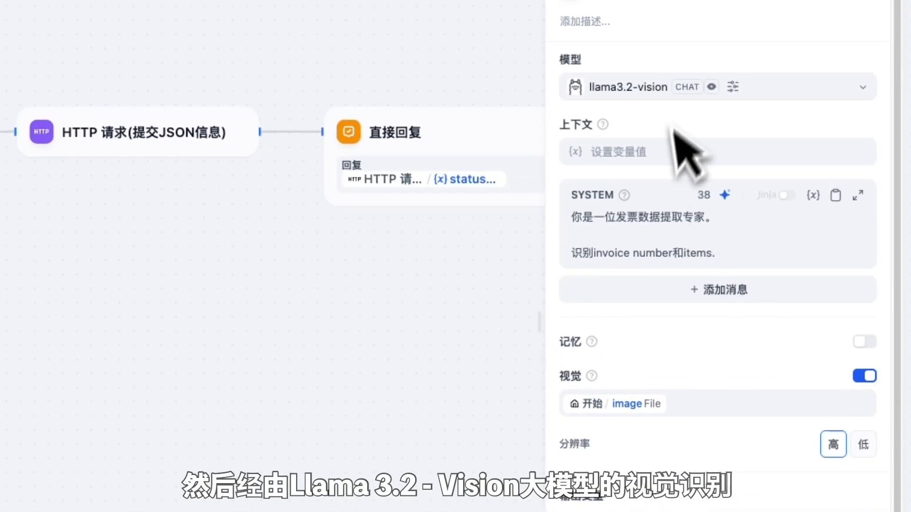
pyautogui.click(733, 87)
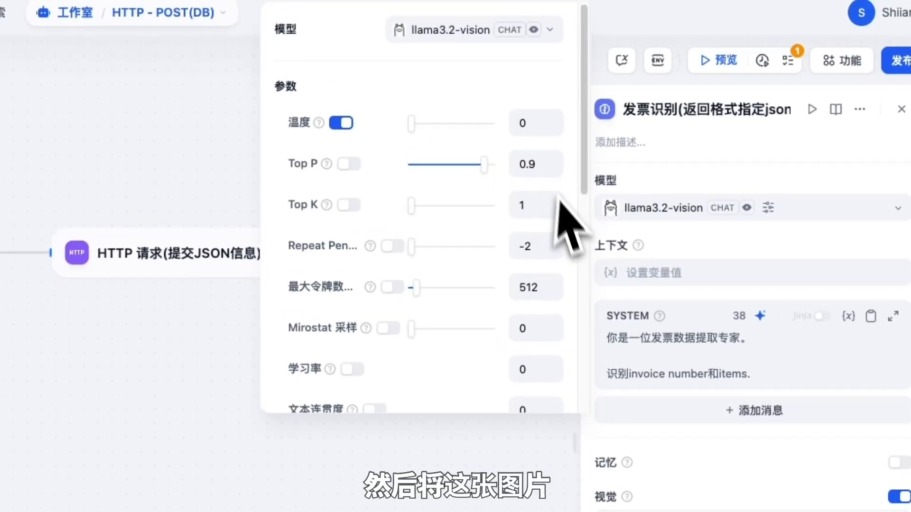
pyautogui.scroll(-10, 569, 228)
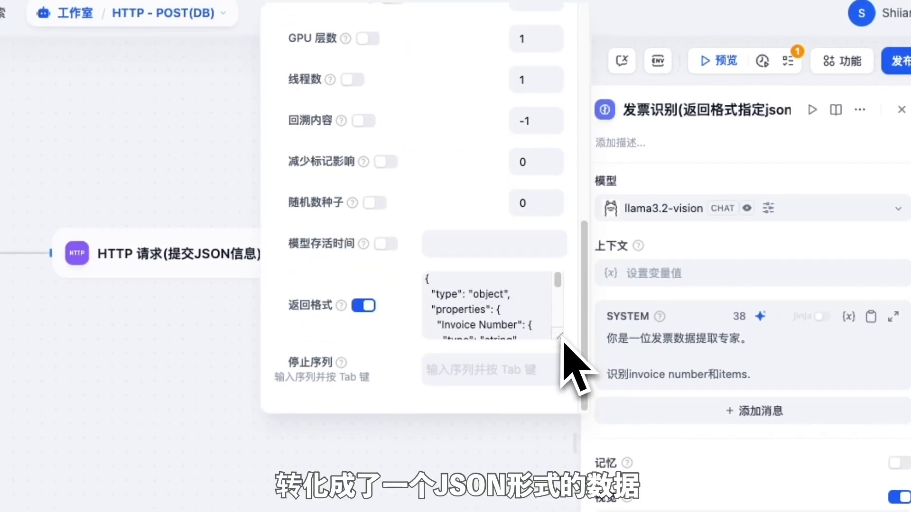
pyautogui.moveTo(560, 338); pyautogui.dragTo(567, 425)
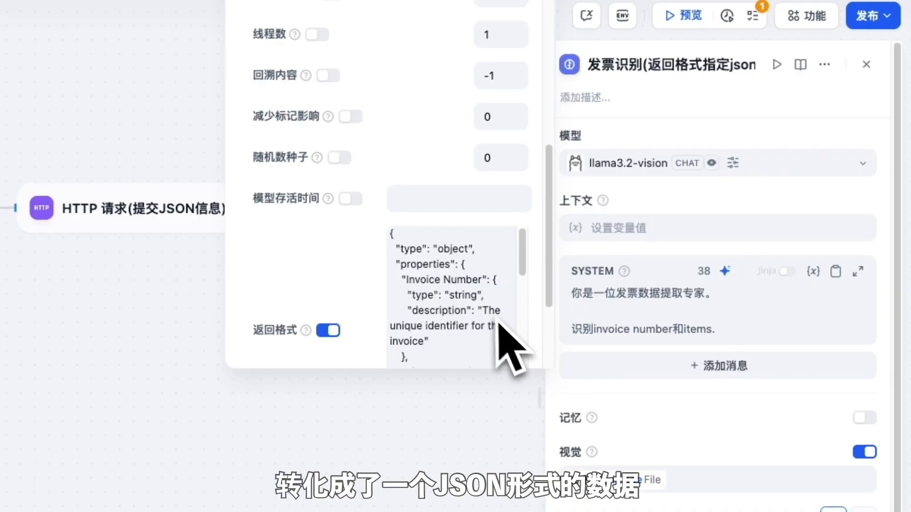
pyautogui.scroll(-10, 501, 325)
pyautogui.scroll(10, 450, 294)
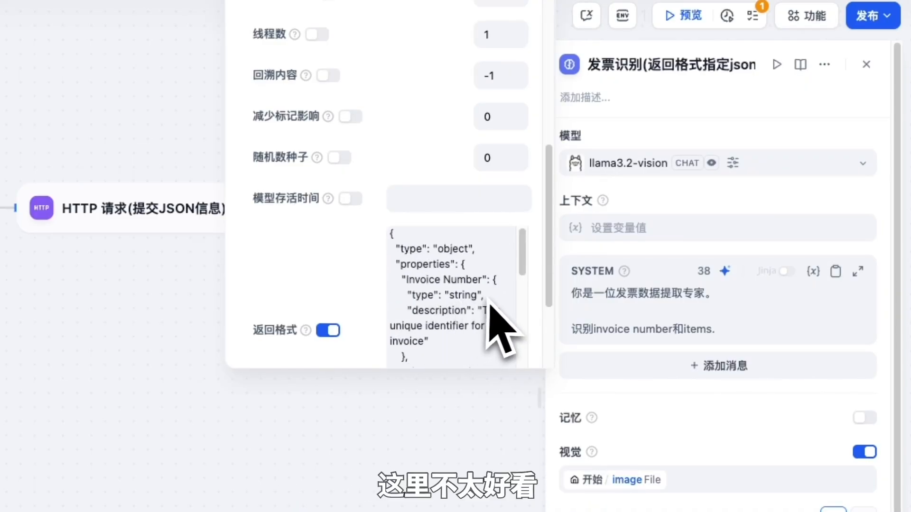
pyautogui.click(776, 200)
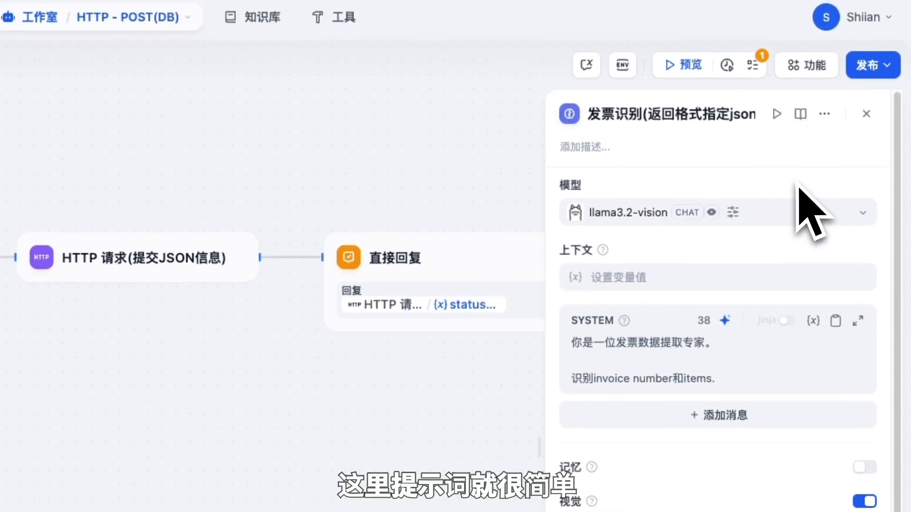
pyautogui.click(769, 387)
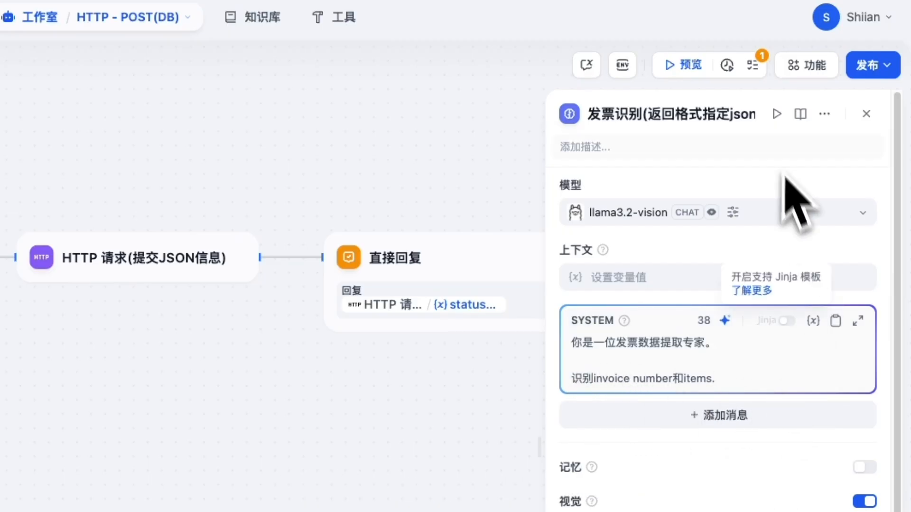
# Step: Test-run the invoice-recognition node on an uploaded invoice PNG and expand its output
pyautogui.click(779, 116)
pyautogui.click(683, 231)
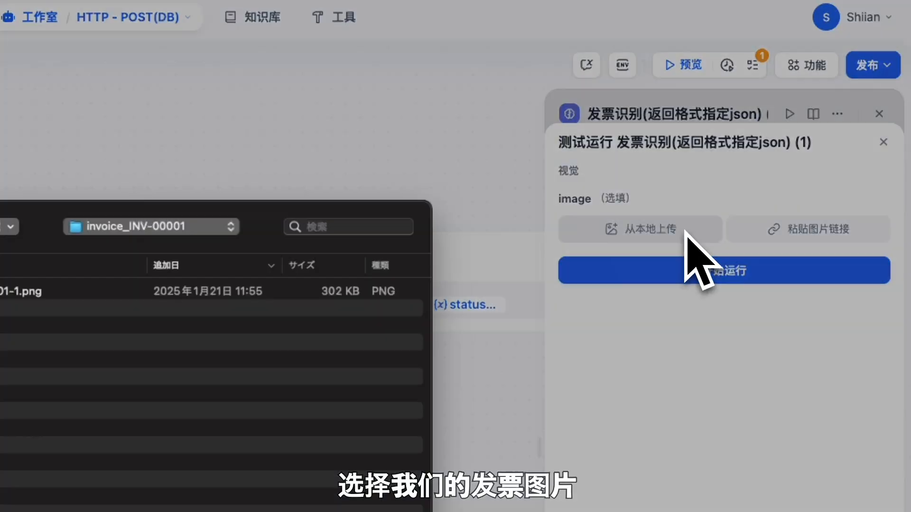
pyautogui.doubleClick(247, 256)
pyautogui.click(901, 277)
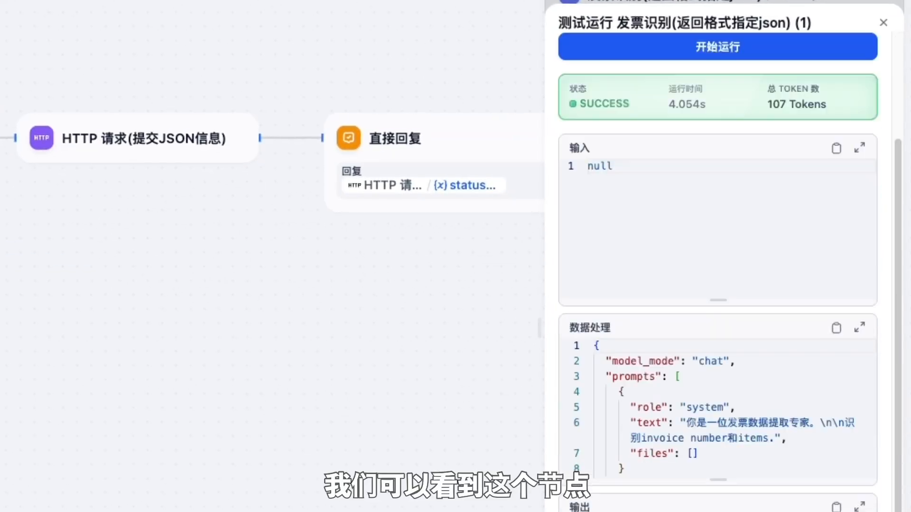
pyautogui.scroll(-3, 895, 305)
pyautogui.click(859, 365)
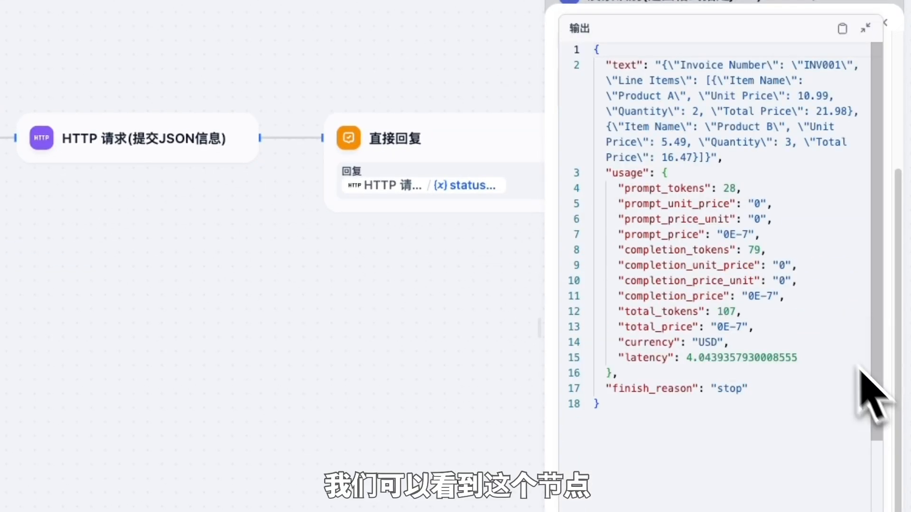
pyautogui.click(662, 66)
# Step: Review the output's escaped JSON with INV001 and its two line items, then close the results
pyautogui.moveTo(663, 203); pyautogui.dragTo(711, 290)
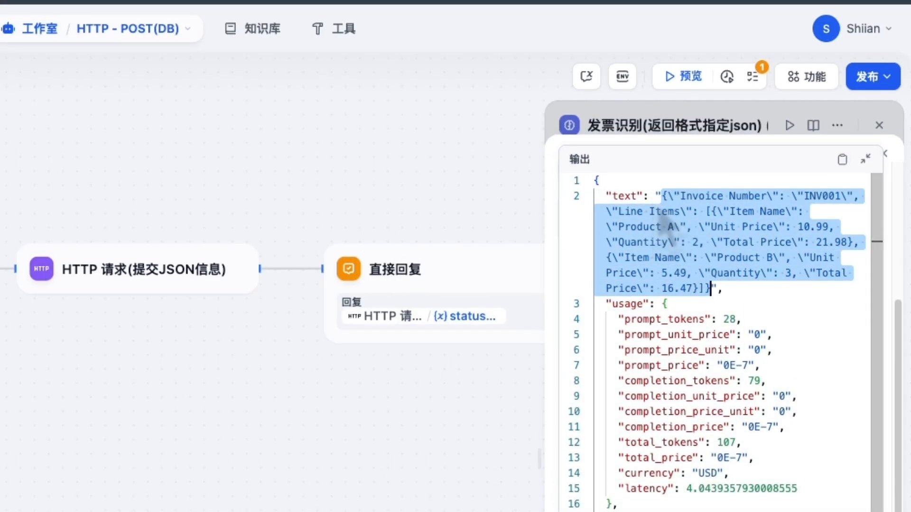
pyautogui.click(667, 197)
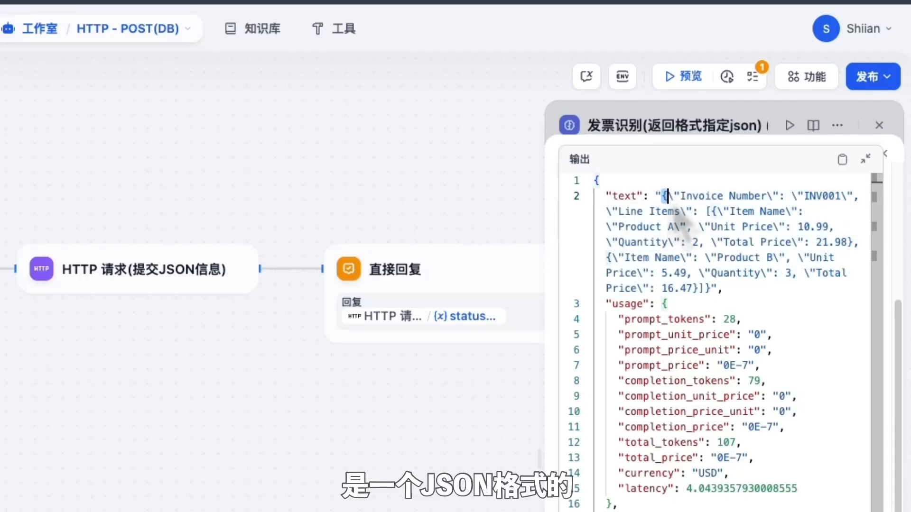
pyautogui.moveTo(683, 221); pyautogui.dragTo(718, 297)
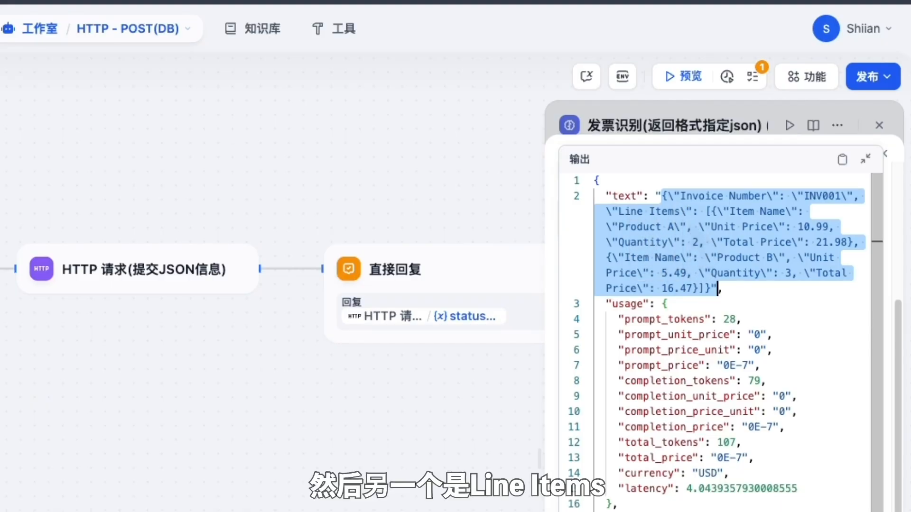
pyautogui.click(686, 211)
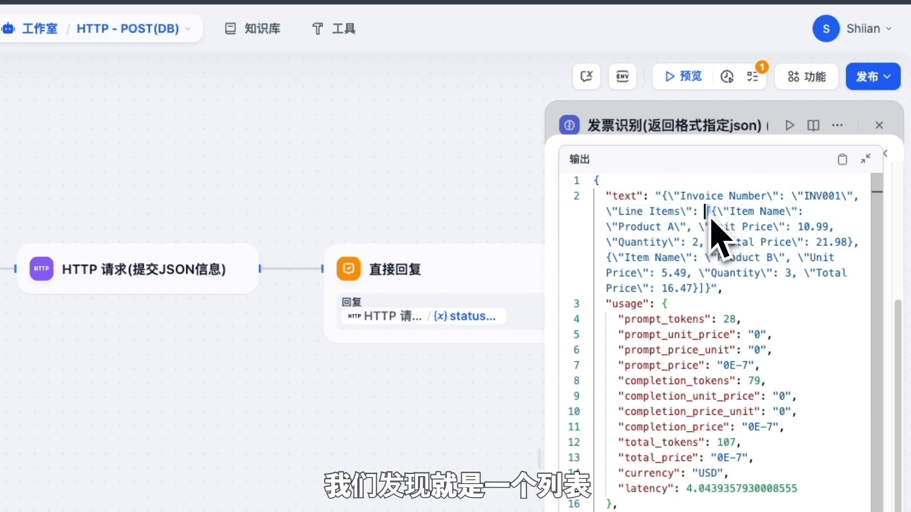
pyautogui.moveTo(712, 211); pyautogui.dragTo(805, 219)
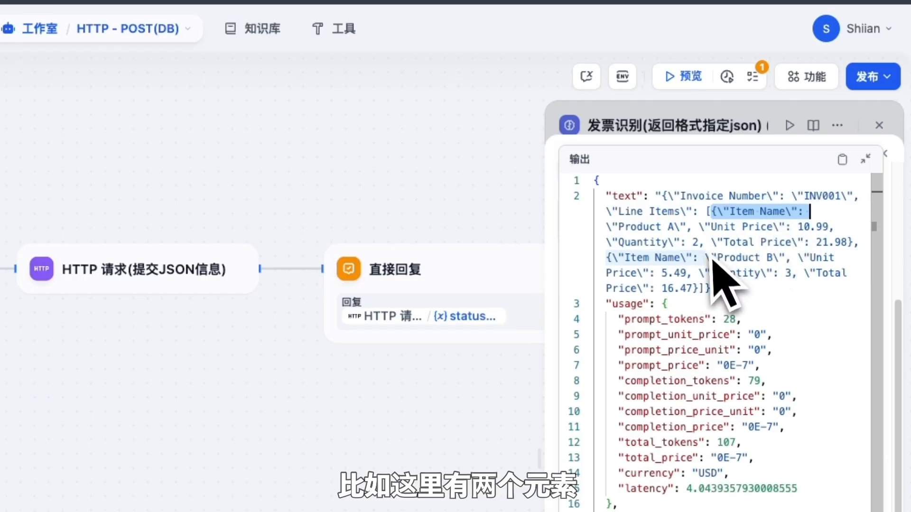
pyautogui.click(865, 159)
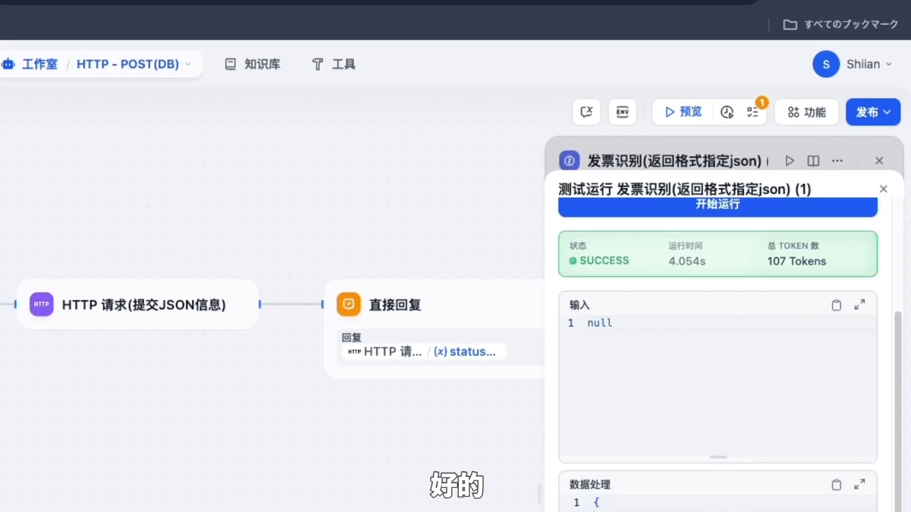
pyautogui.click(883, 189)
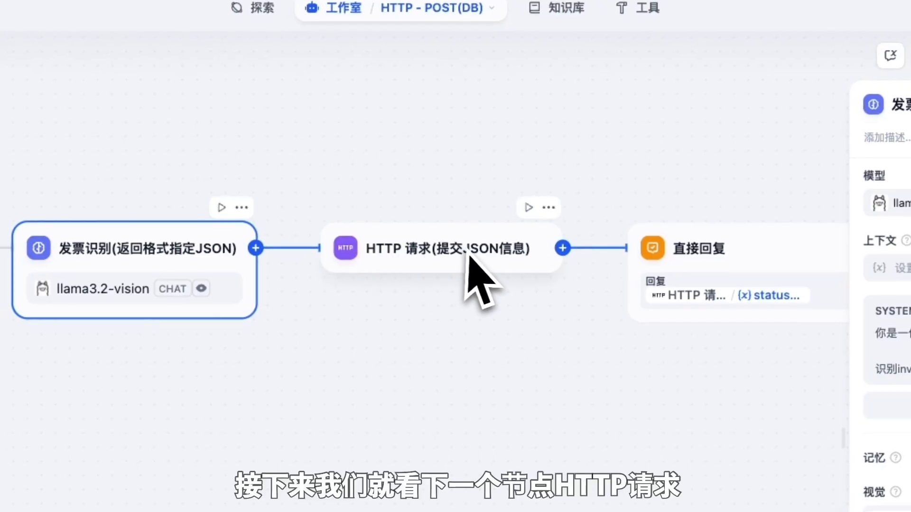
pyautogui.click(539, 263)
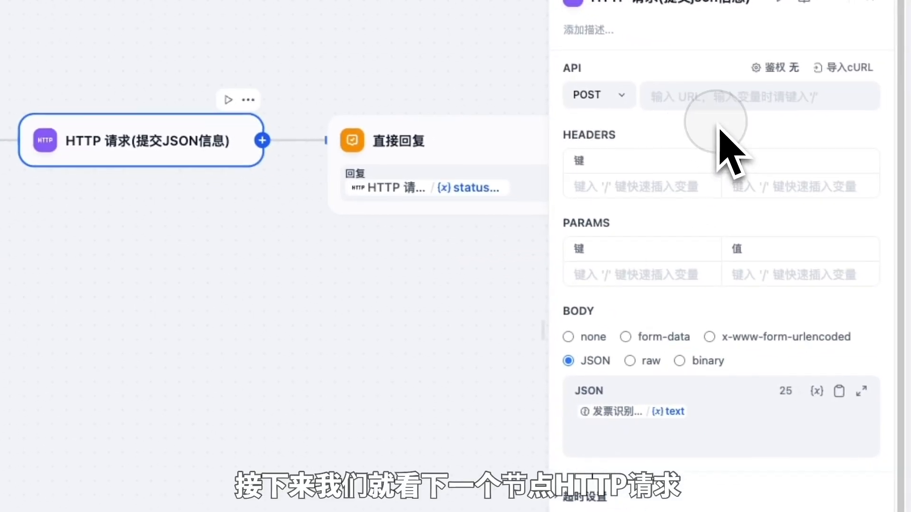
# Step: Confirm the HTTP node keeps POST with a JSON body holding the text variable, then close it
pyautogui.click(679, 125)
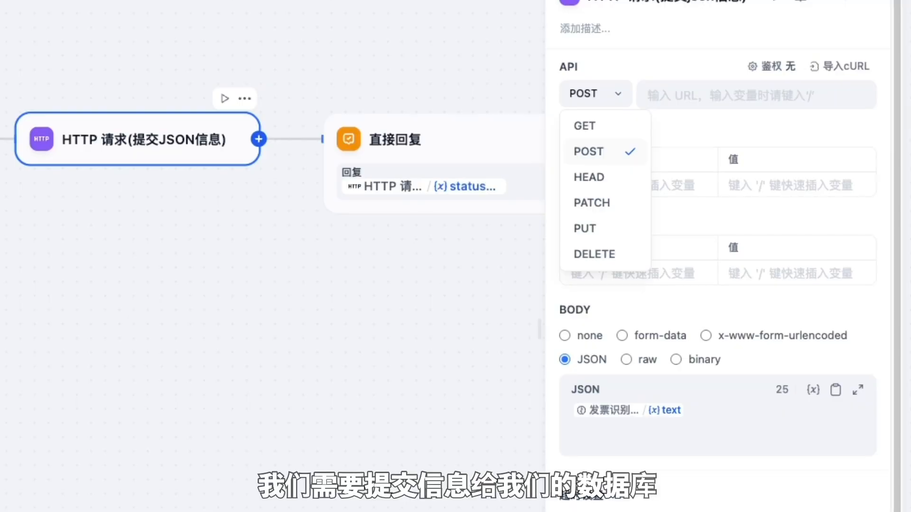
pyautogui.click(641, 178)
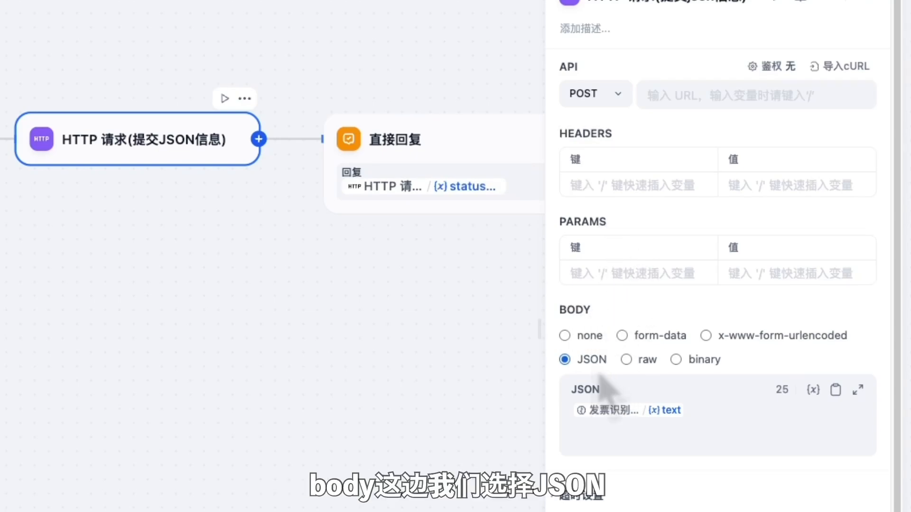
pyautogui.click(713, 434)
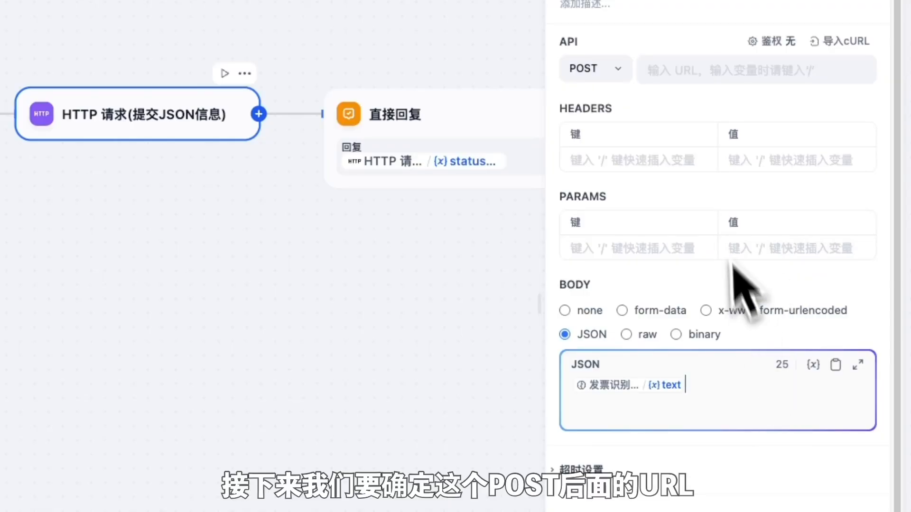
pyautogui.click(683, 79)
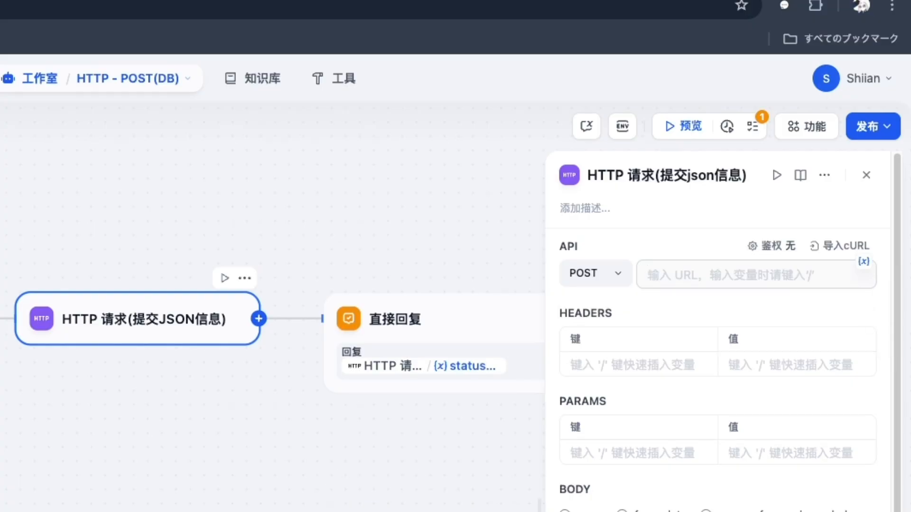
pyautogui.click(867, 176)
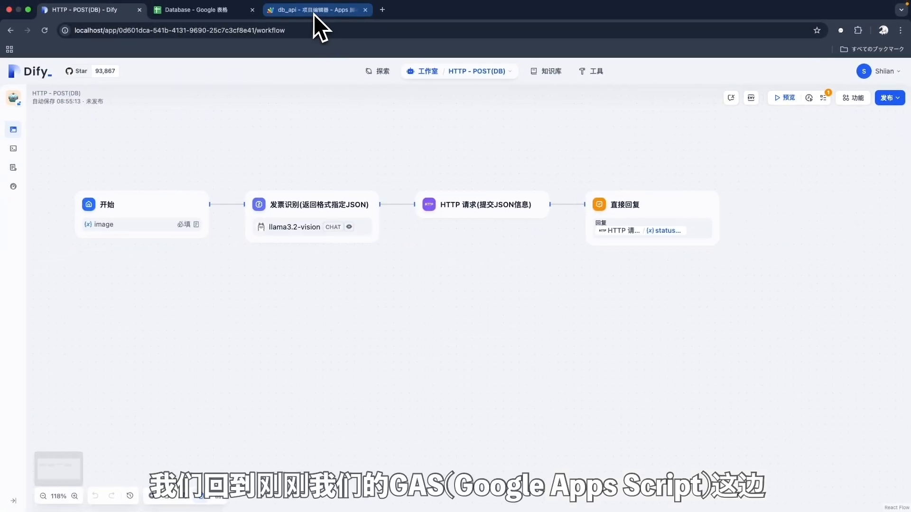
# Step: Add a script file named POST to db_api and paste the doPost code into it
pyautogui.click(314, 14)
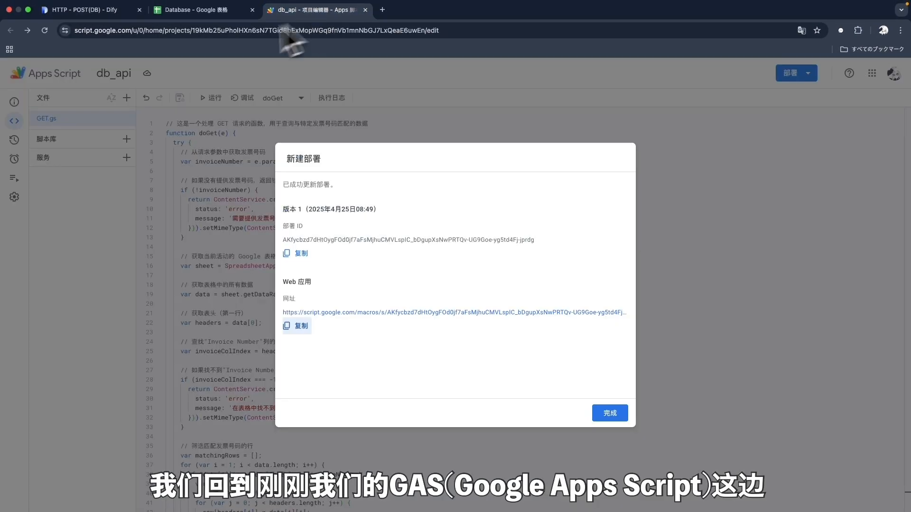
pyautogui.click(609, 413)
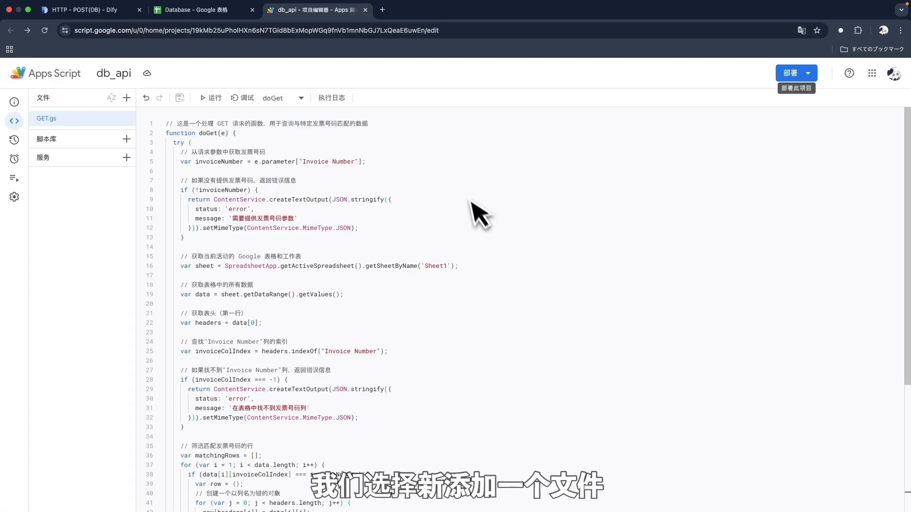
pyautogui.click(128, 101)
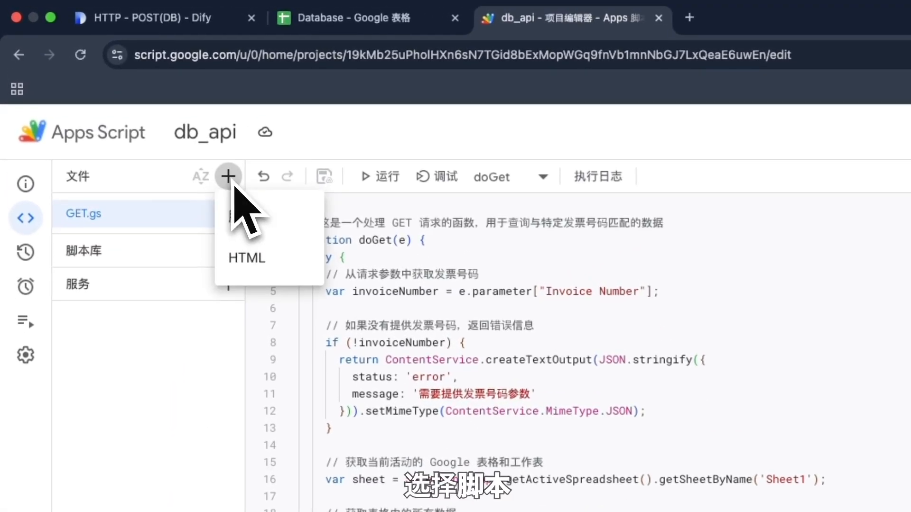
pyautogui.click(268, 222)
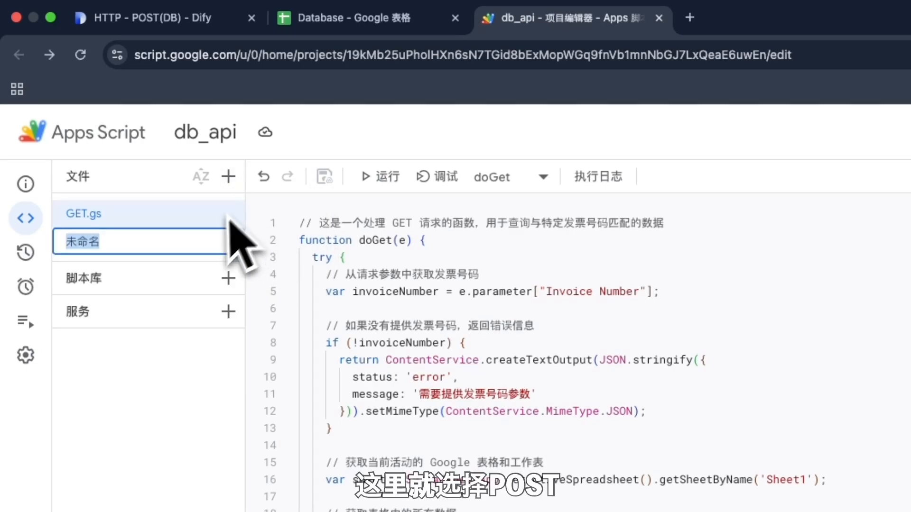
pyautogui.write('POST')
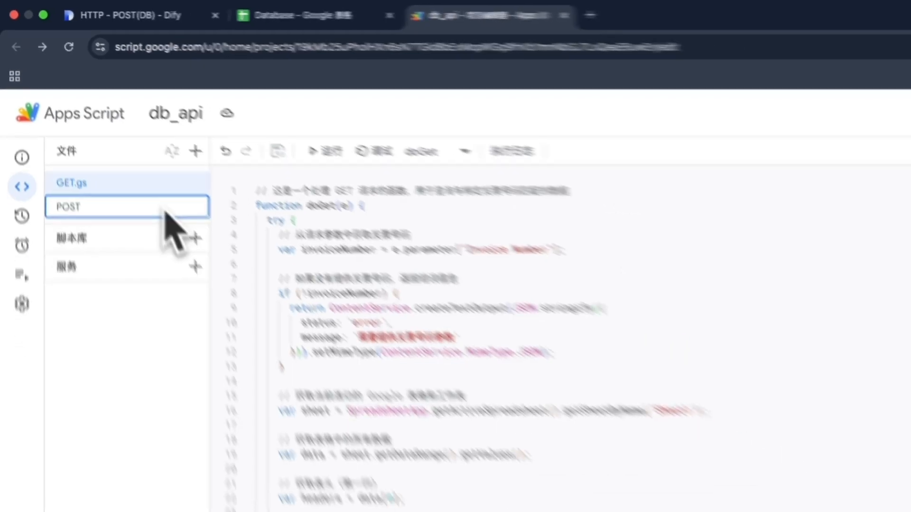
pyautogui.press('Return')
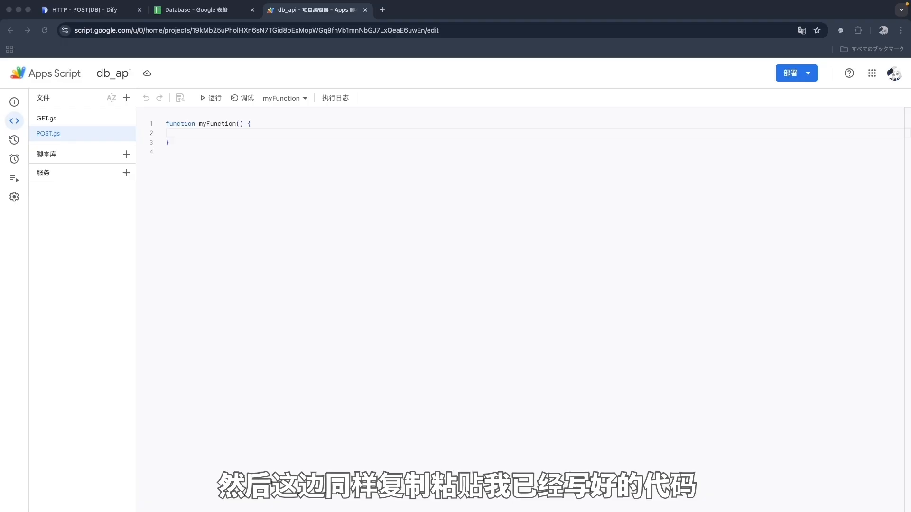
pyautogui.press('super+v')
pyautogui.scroll(10, 294, 170)
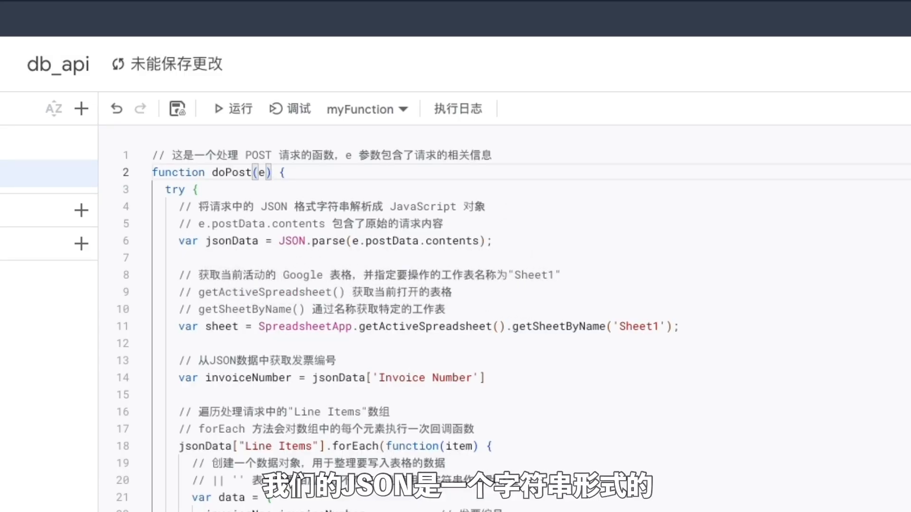
pyautogui.click(280, 243)
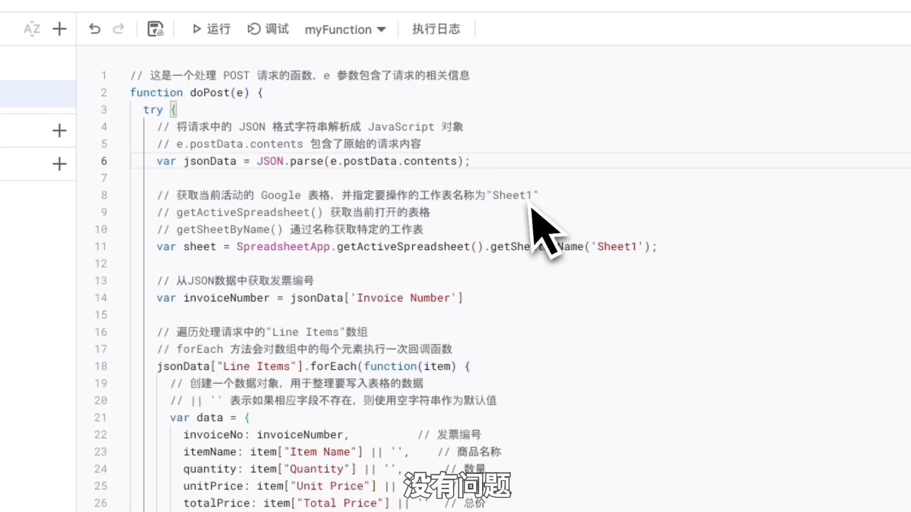
pyautogui.click(659, 249)
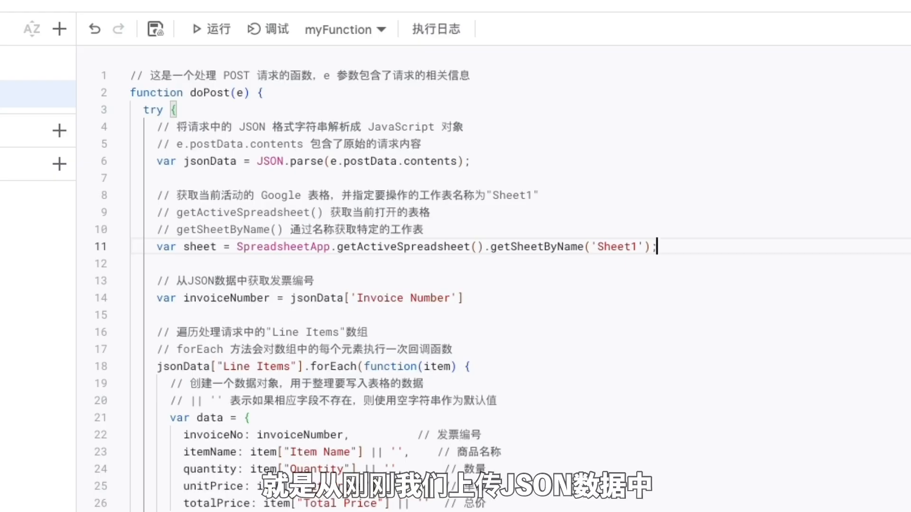
pyautogui.click(478, 302)
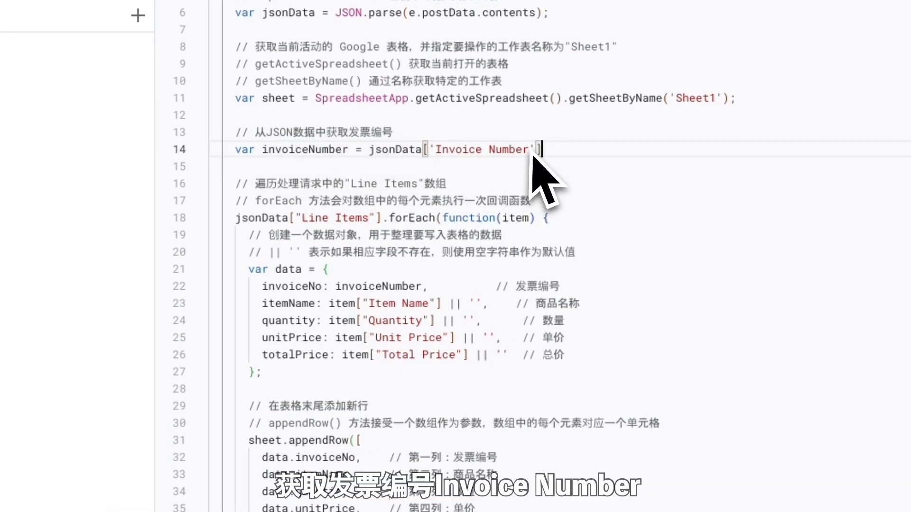
pyautogui.moveTo(535, 153); pyautogui.dragTo(434, 155)
pyautogui.click(628, 158)
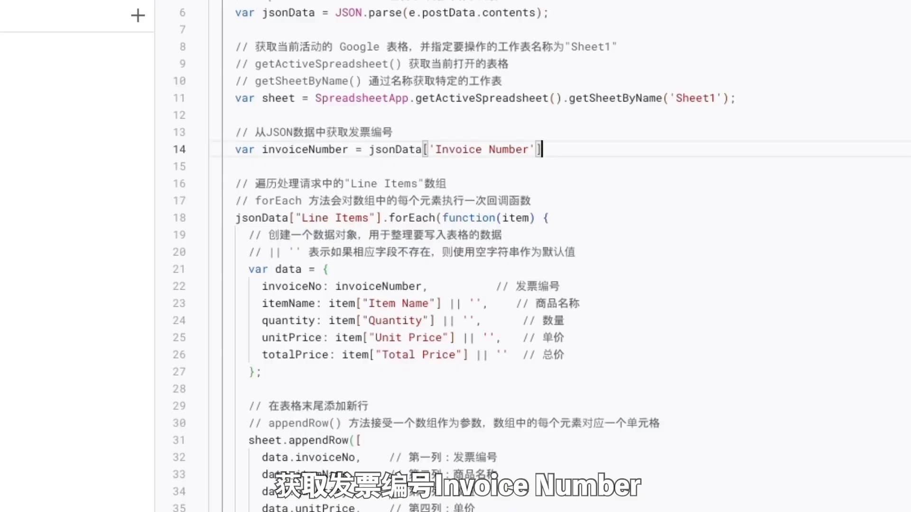
pyautogui.scroll(-1, 626, 187)
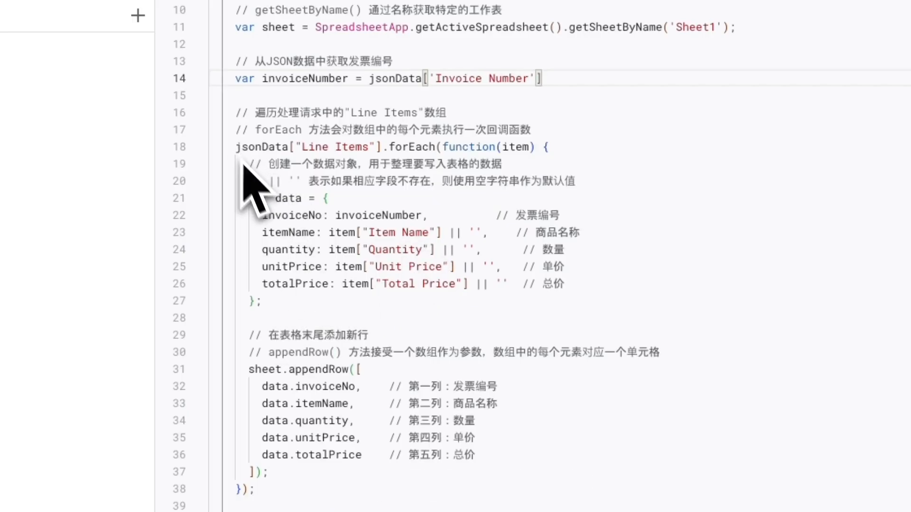
pyautogui.scroll(-3, 301, 325)
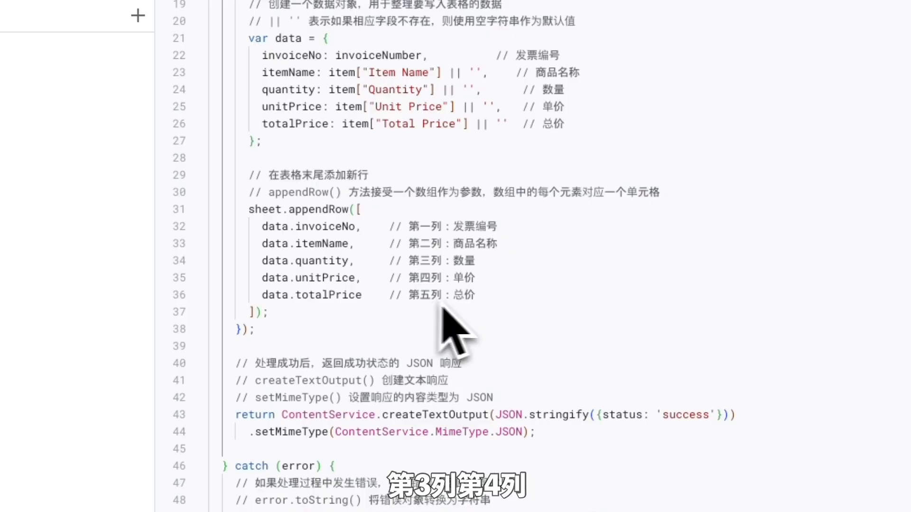
pyautogui.click(531, 300)
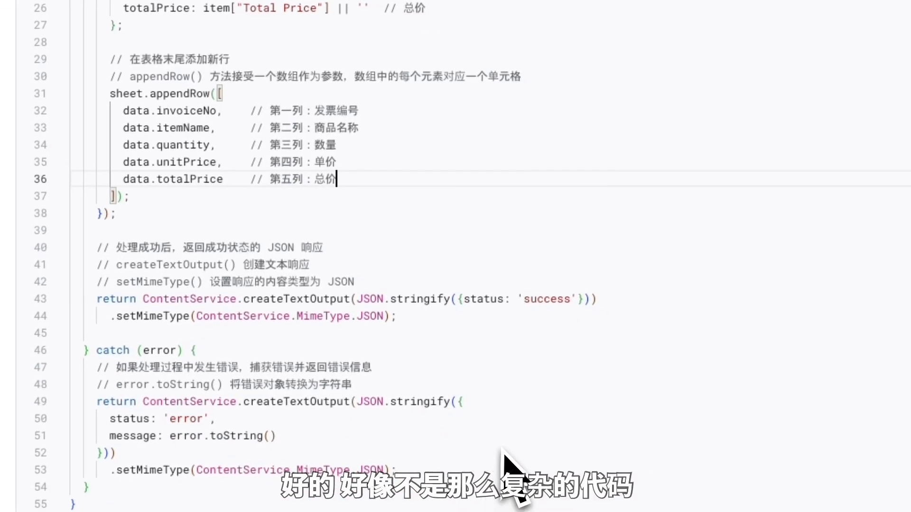
pyautogui.click(501, 451)
pyautogui.press('Down')
pyautogui.press('Down')
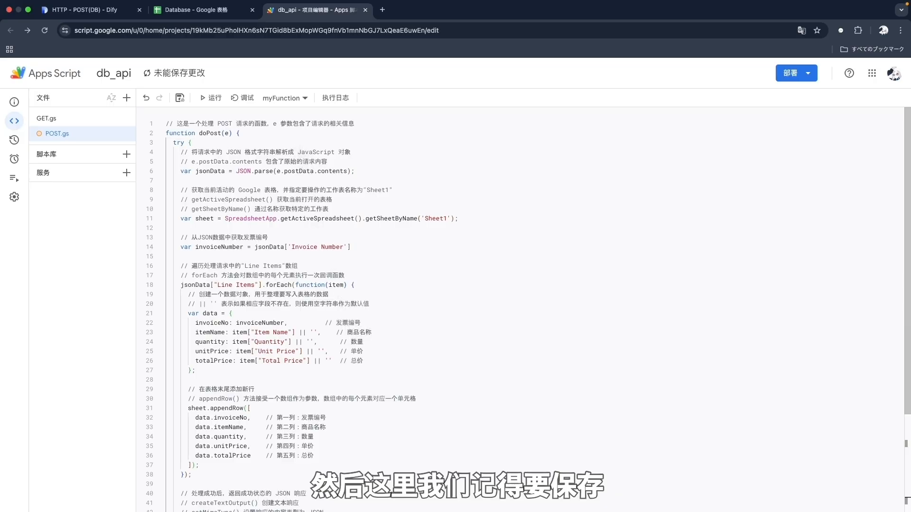
# Step: Save the script, deploy a new web app version accessible to Anyone, and copy its URL
pyautogui.press('super+s')
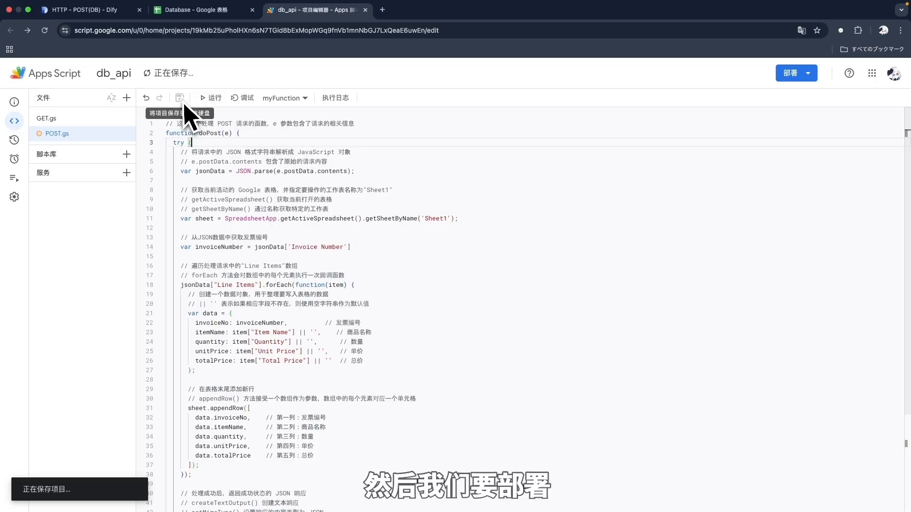
pyautogui.click(797, 78)
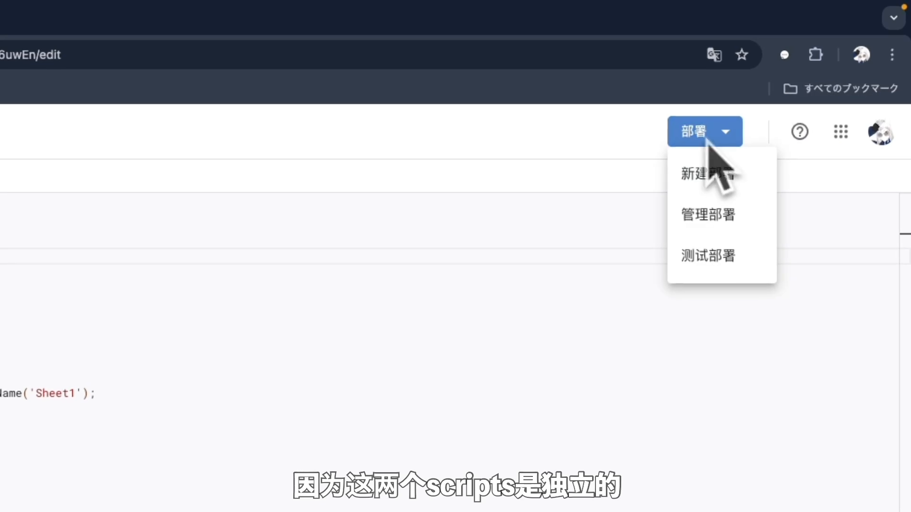
pyautogui.click(726, 187)
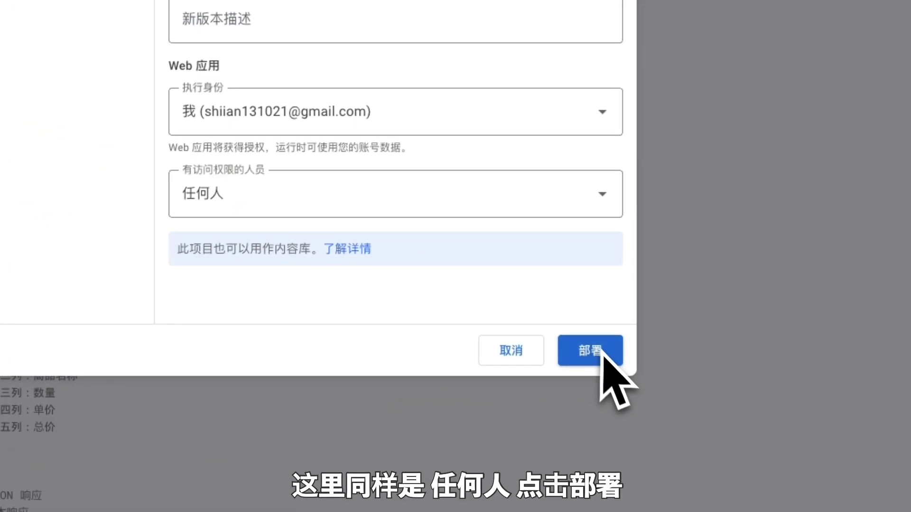
pyautogui.click(608, 359)
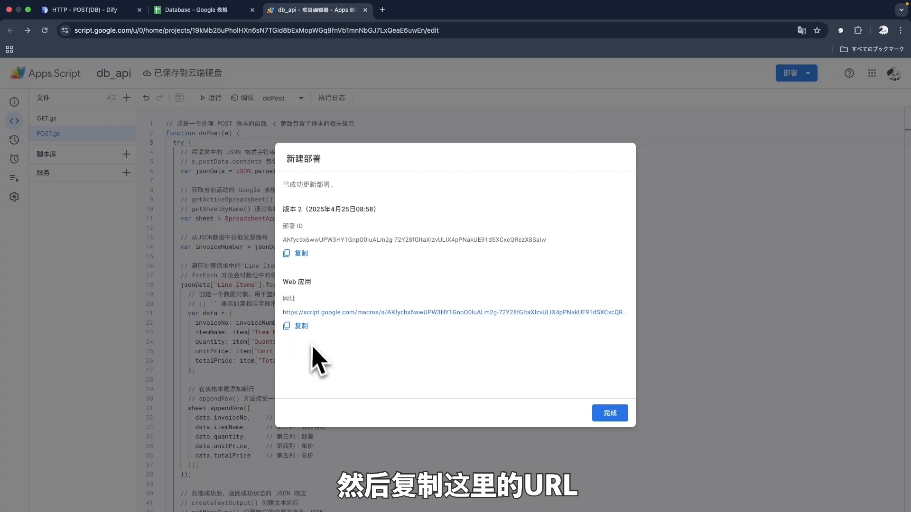
pyautogui.click(300, 326)
pyautogui.click(86, 10)
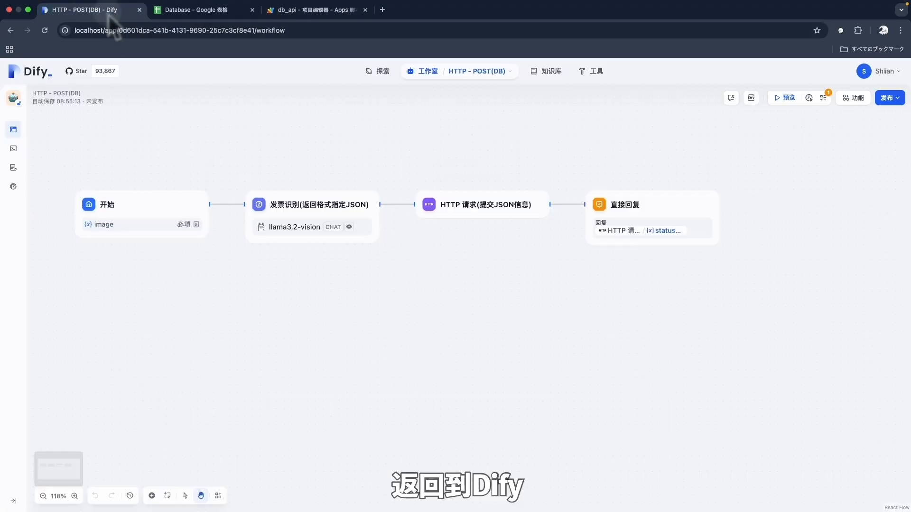
# Step: Paste the deployed web app URL as the HTTP request node's POST address
pyautogui.click(504, 216)
pyautogui.click(809, 182)
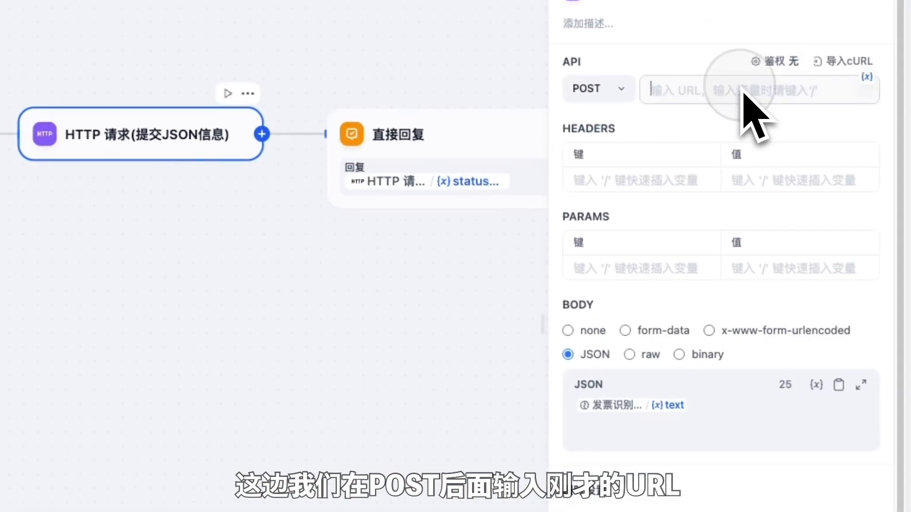
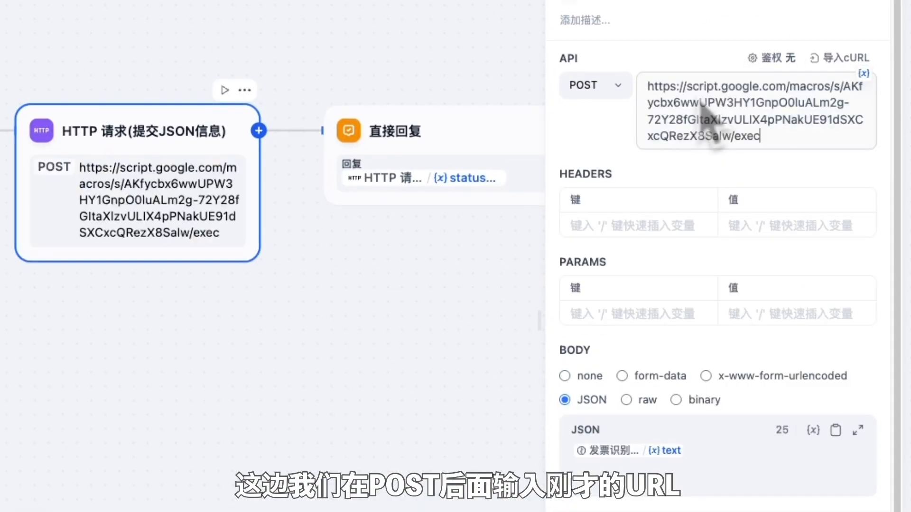
pyautogui.click(780, 174)
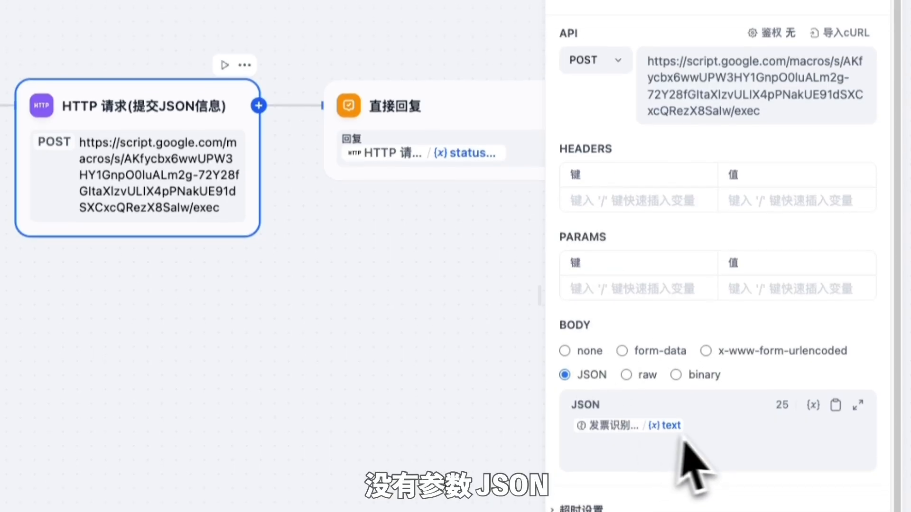
pyautogui.scroll(-3, 749, 475)
pyautogui.scroll(5, 759, 448)
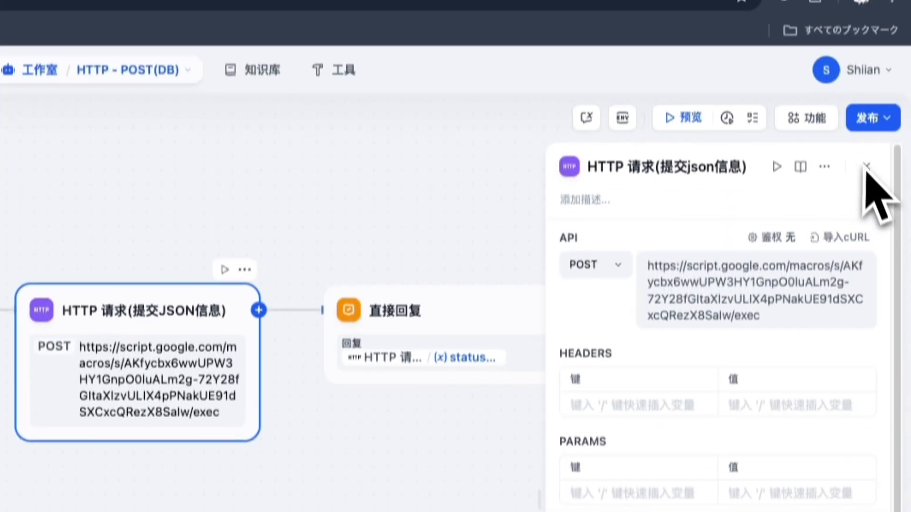
pyautogui.click(870, 188)
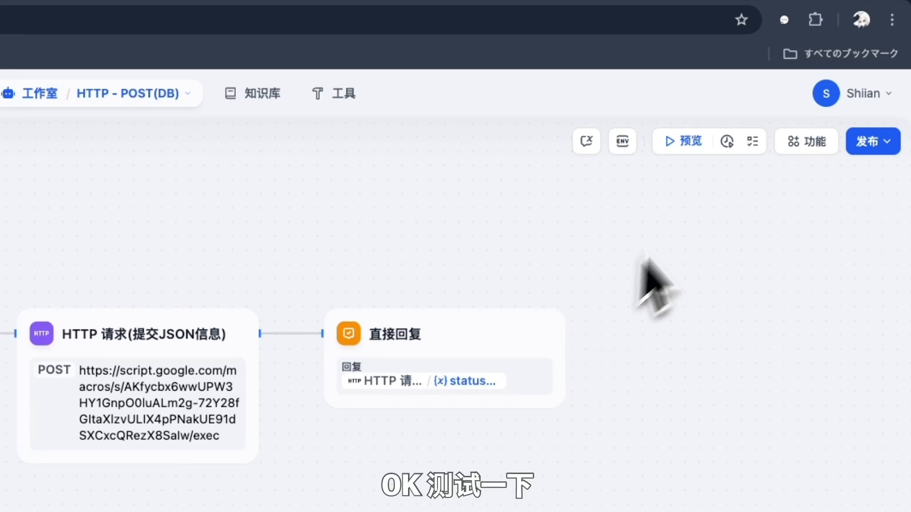
# Step: Run the workflow preview on invoice_INV-00001-1.png with the message 'gg', then check the Database sheet
pyautogui.click(683, 142)
pyautogui.click(735, 259)
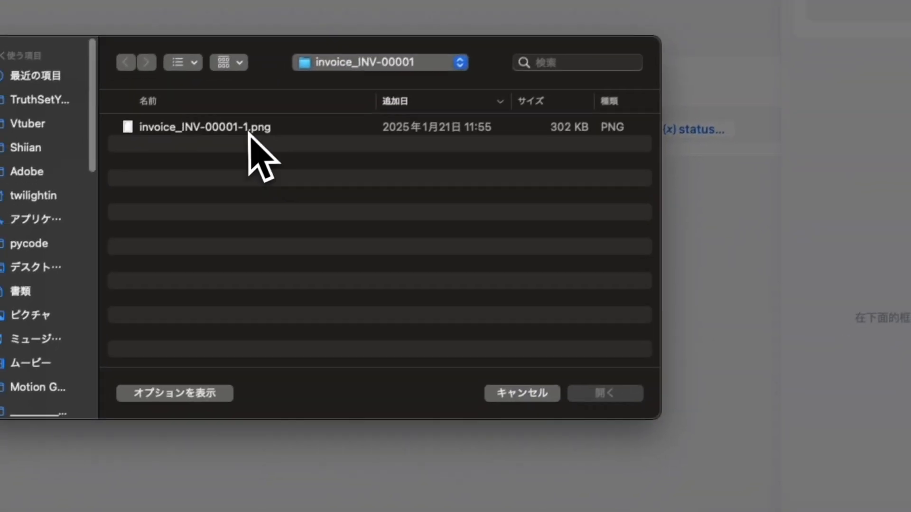
pyautogui.click(17, 381)
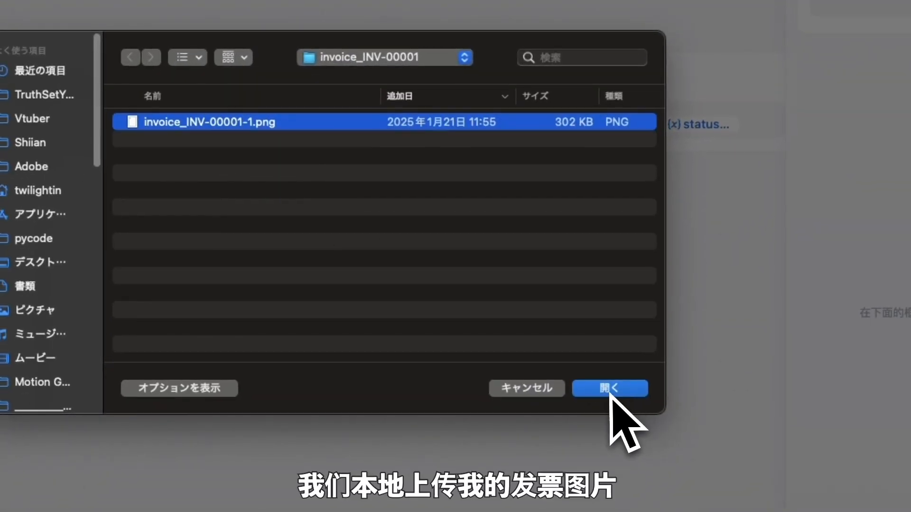
pyautogui.click(610, 391)
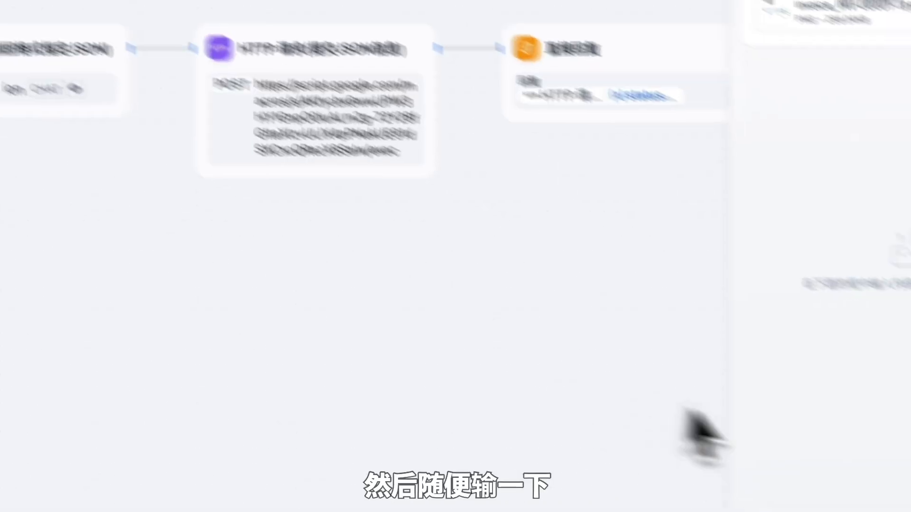
pyautogui.click(796, 450)
pyautogui.write('gg')
pyautogui.press('Return')
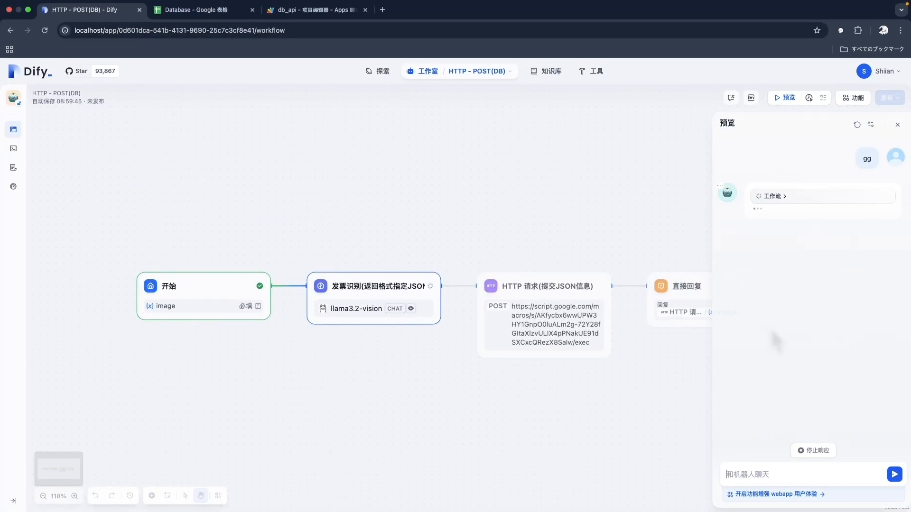
pyautogui.click(232, 12)
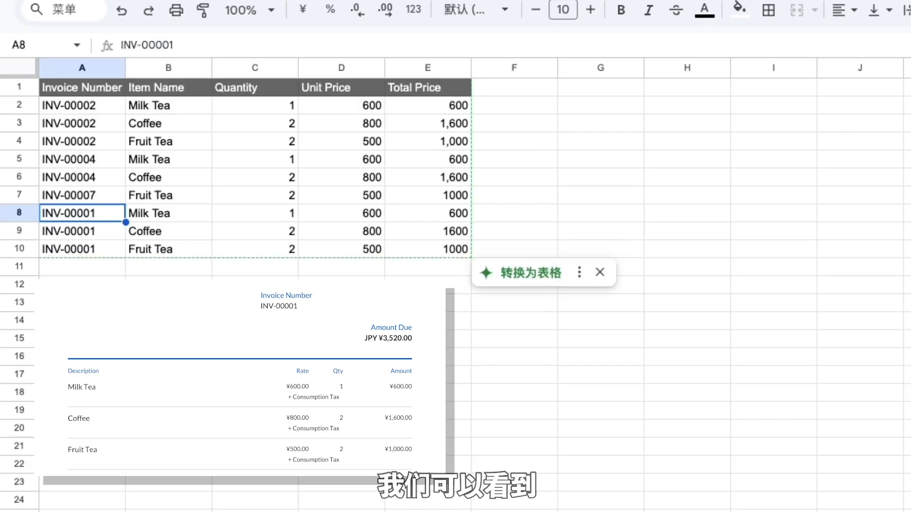
# Step: Select the three new INV-00001 rows A8:E10, then return to Dify's 200 response
pyautogui.moveTo(119, 211); pyautogui.dragTo(457, 261)
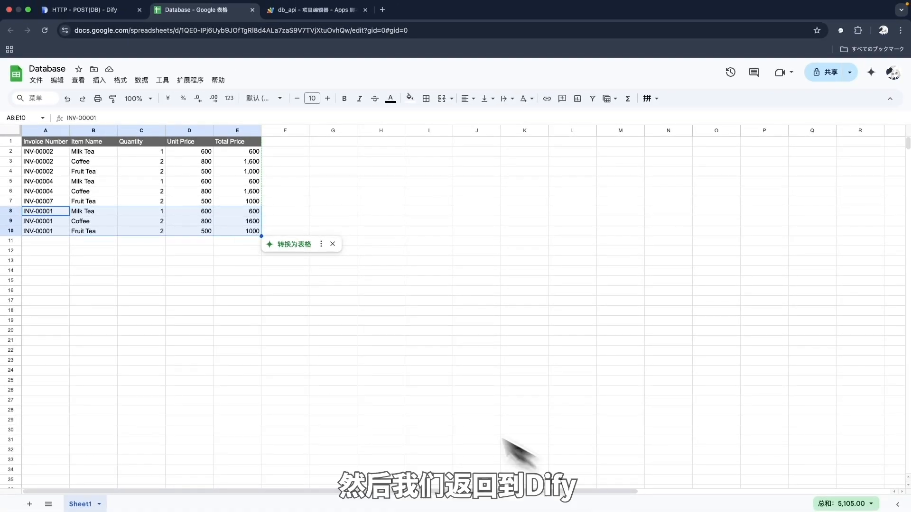
pyautogui.click(109, 13)
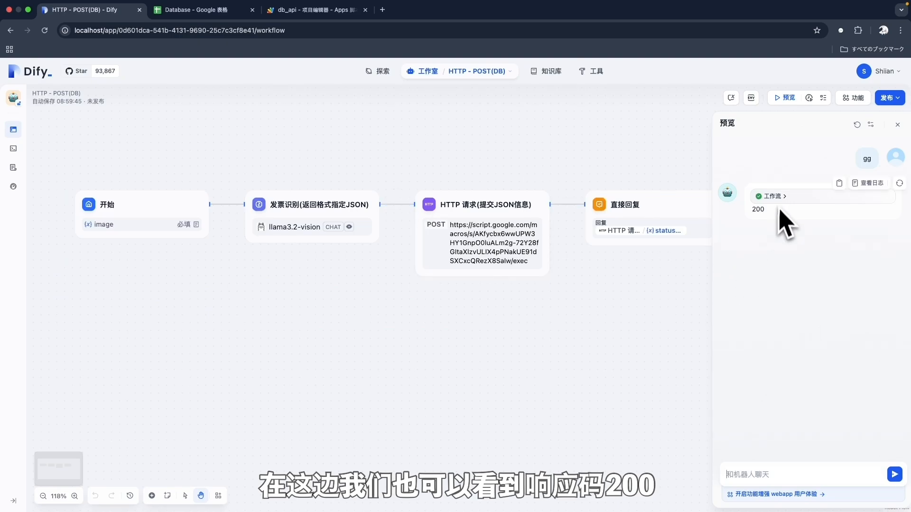